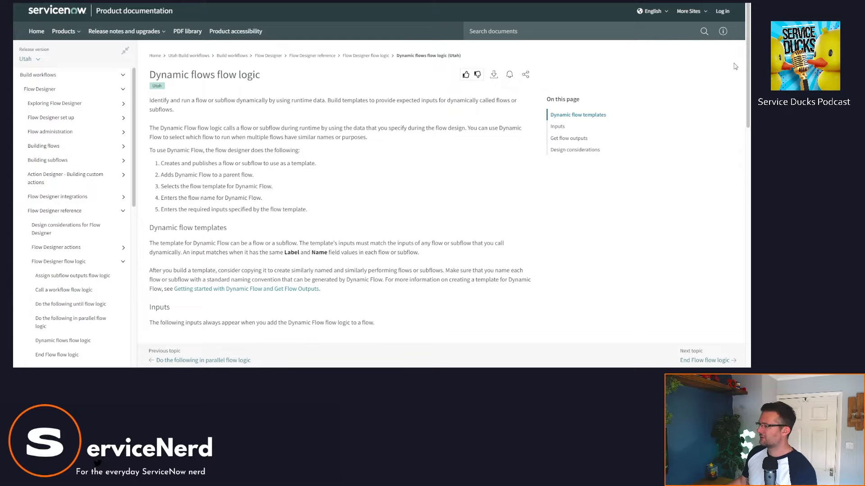
Step: Review the documentation on Dynamic Flow logic, its inputs and design considerations, and the procedure for getting started with Dynamic Flow and Get Flow Outputs
scroll(747, 68, "down", 1)
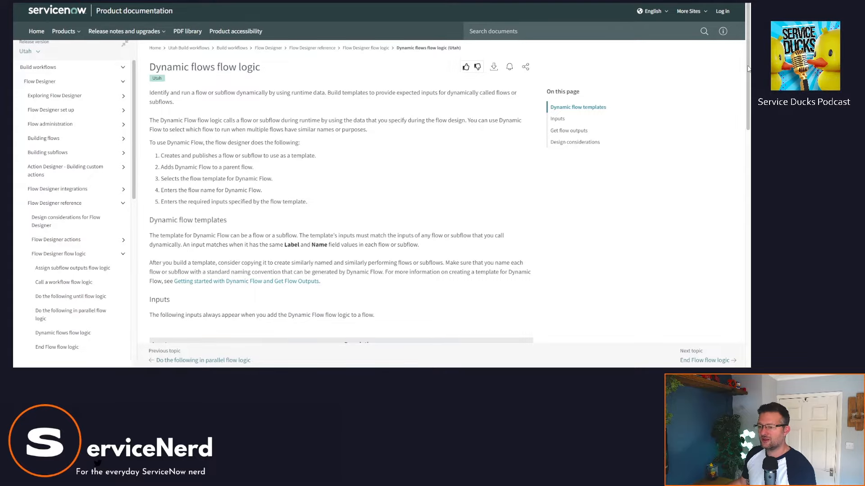
left_click_drag(748, 69, 749, 91)
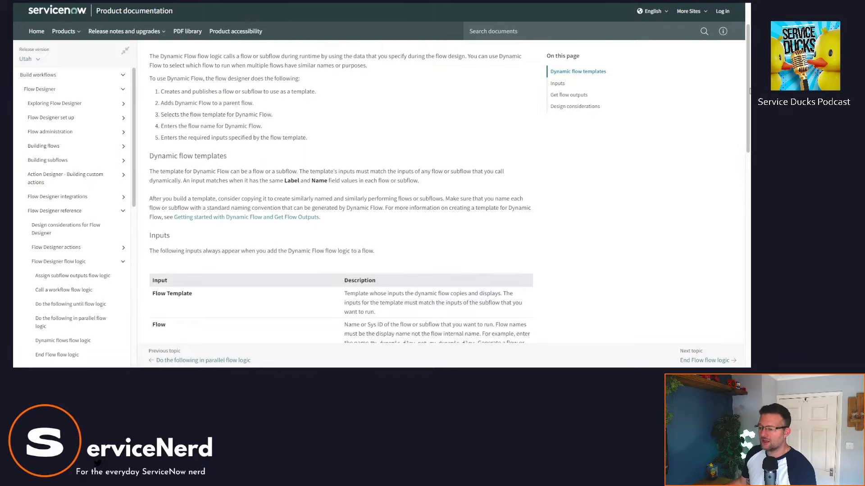
scroll(341, 194, "down", 3)
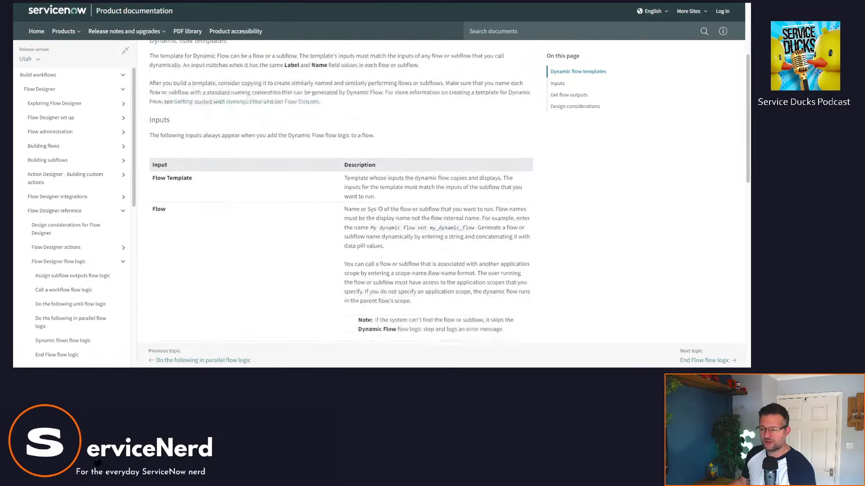
scroll(341, 193, "down", 5)
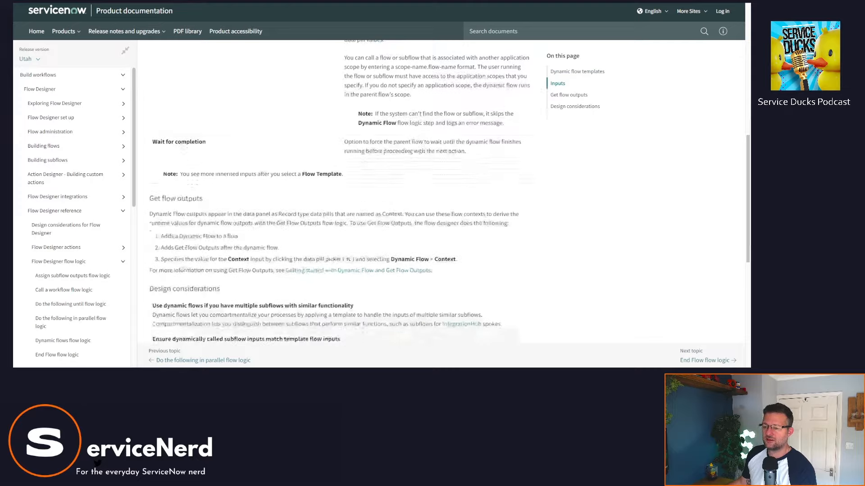
scroll(341, 194, "down", 2)
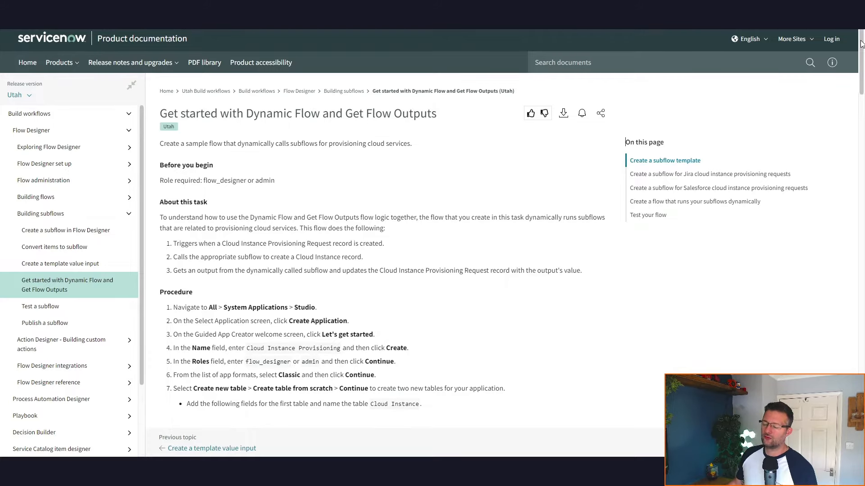
scroll(861, 45, "down", 1)
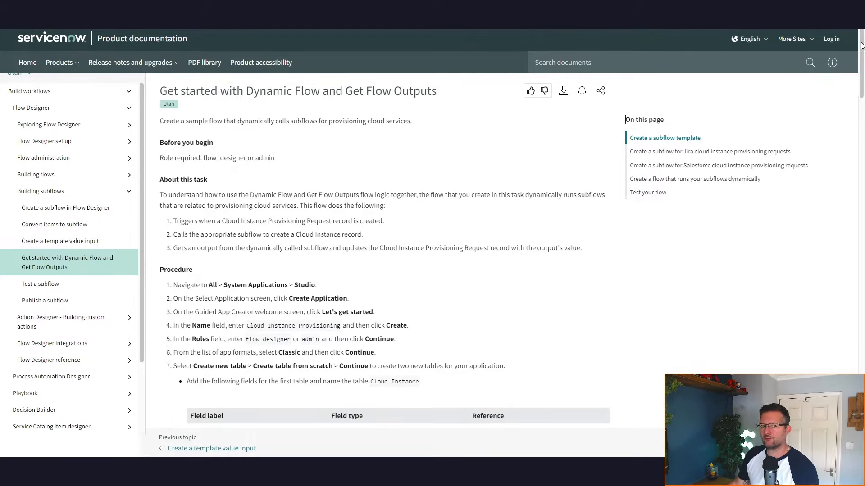
scroll(861, 45, "down", 1)
scroll(861, 51, "up", 2)
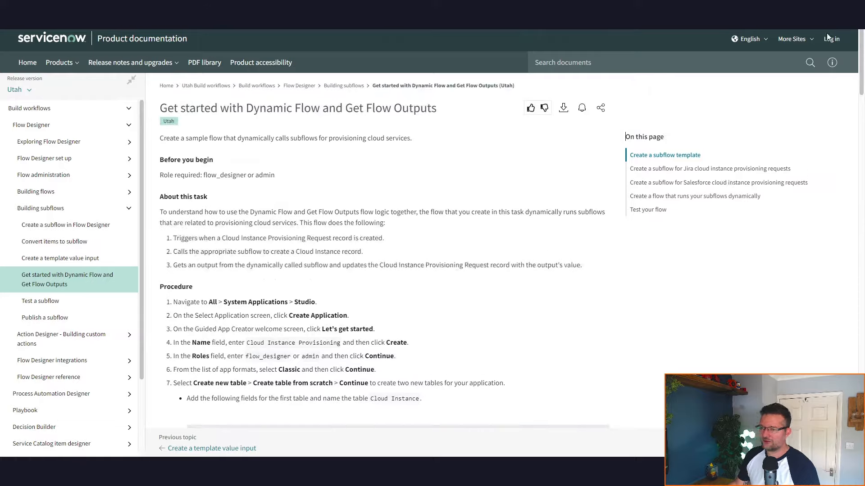
Step: Switch to the ServiceNow instance and open Studio to start the guided creation of a new application
key("ctrl+Tab")
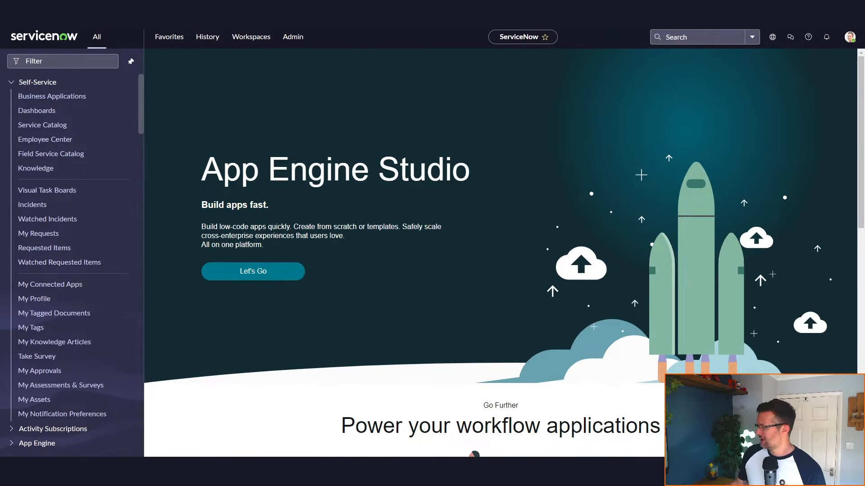
left_click(83, 62)
type("studi")
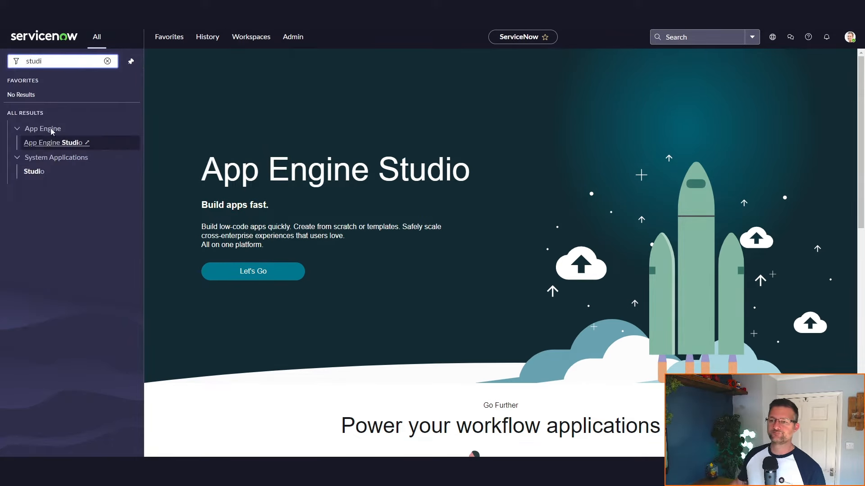
left_click(37, 174)
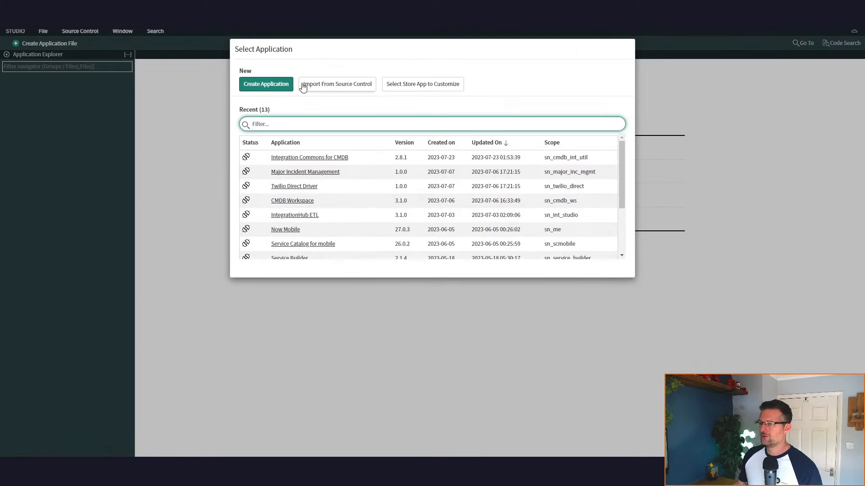
left_click(286, 88)
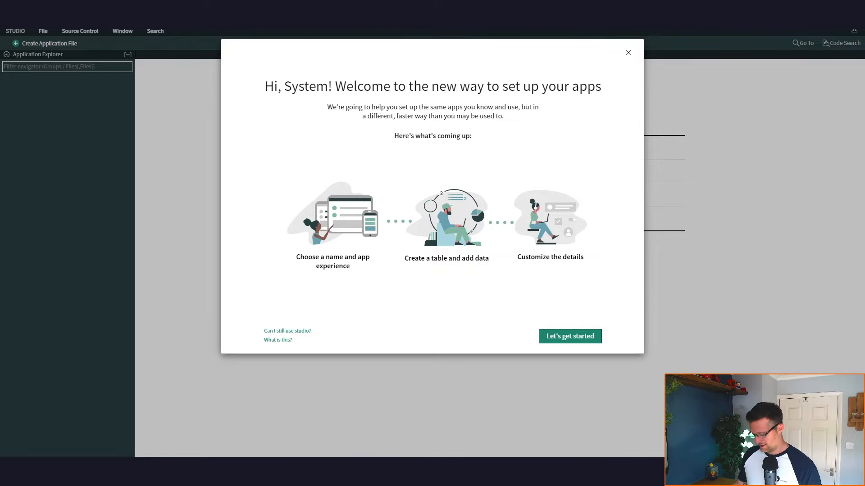
left_click(568, 337)
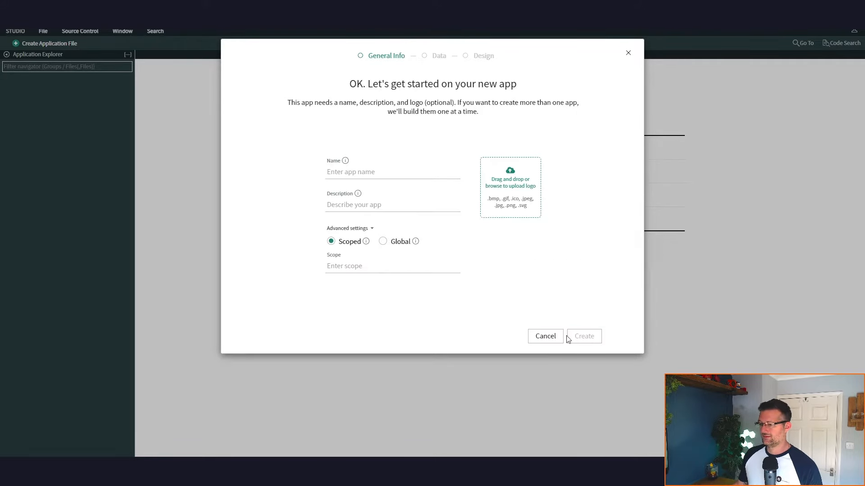
Step: Create a scoped application named Cloud Instance Provisioning
left_click(360, 171)
type("Cloud Instance Provisioning")
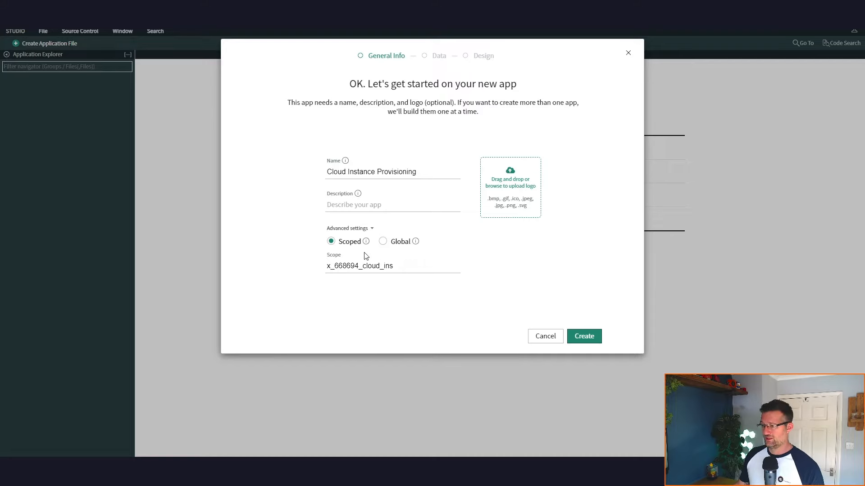
left_click(383, 241)
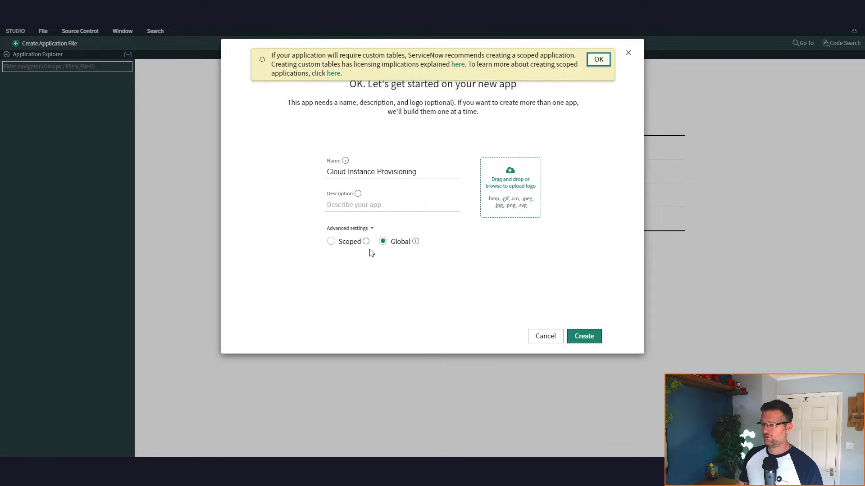
left_click(331, 242)
left_click(583, 336)
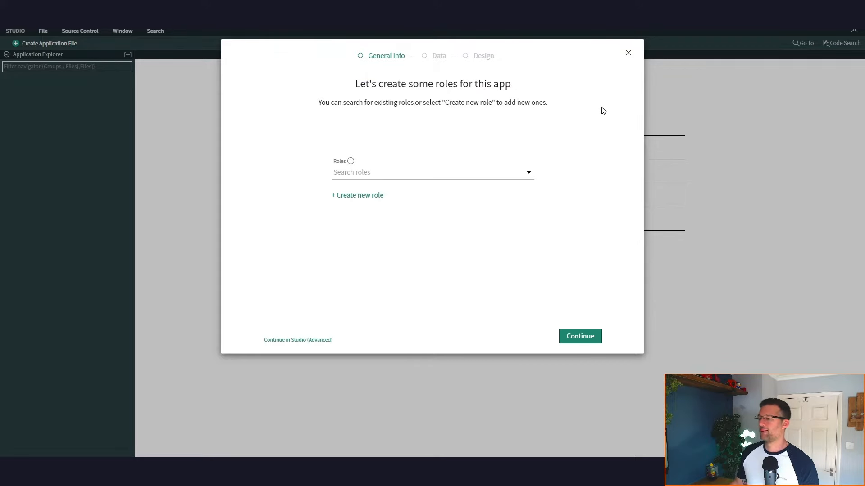
Step: Assign the admin and flow_designer roles to the application and choose the Classic format
left_click(402, 174)
type("admin")
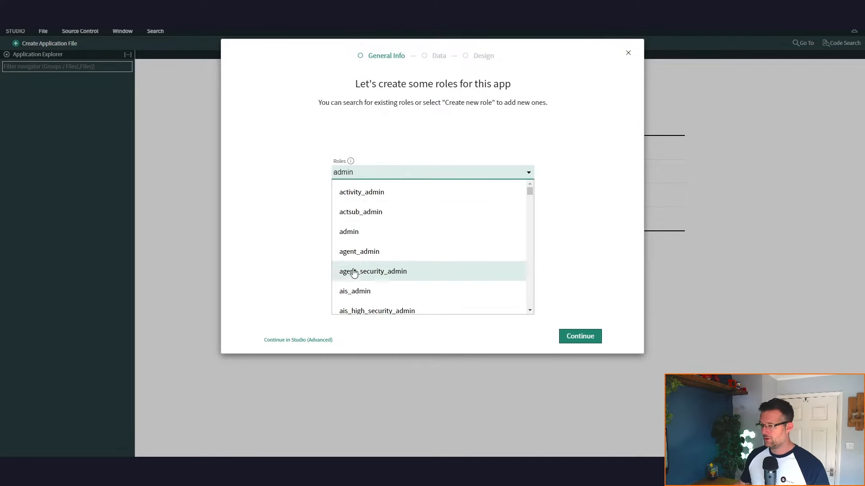
left_click(353, 234)
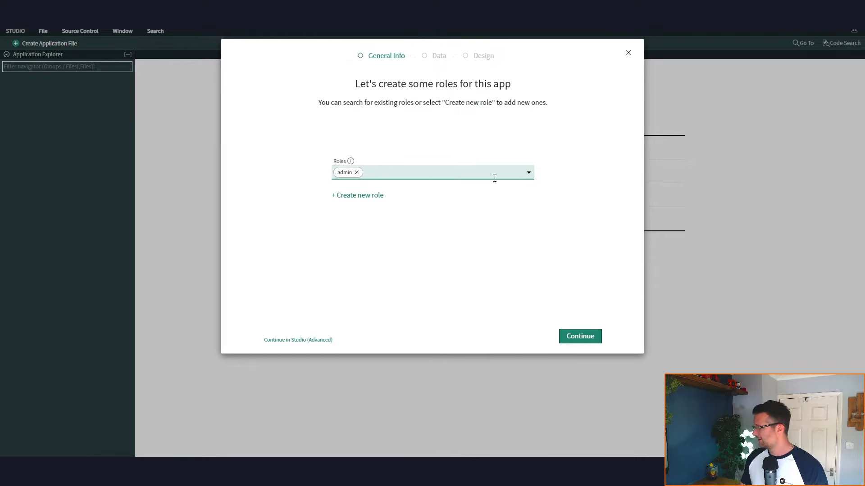
type("flow_")
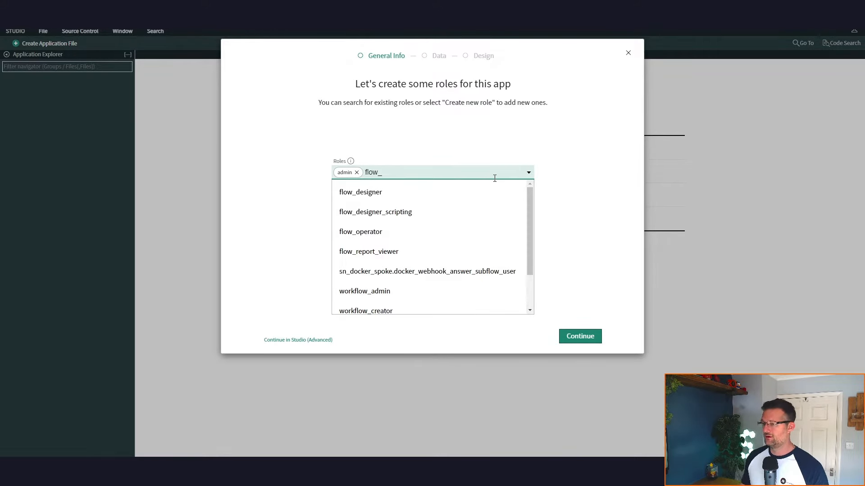
left_click(435, 200)
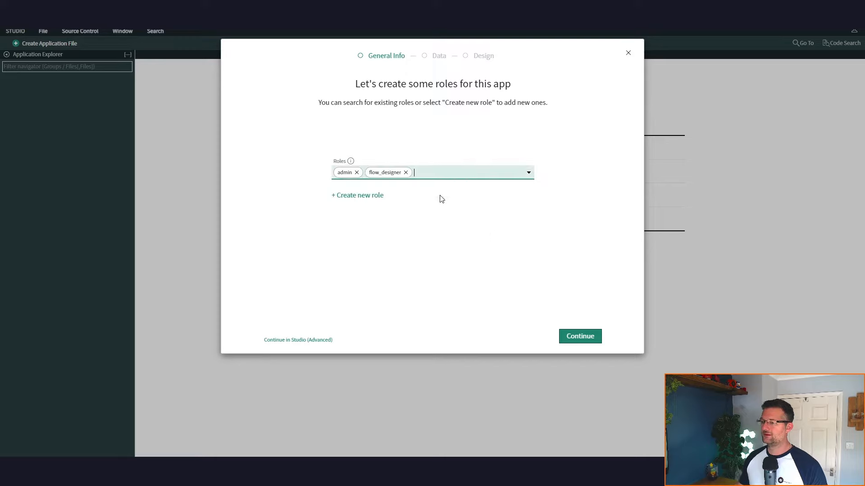
left_click(581, 336)
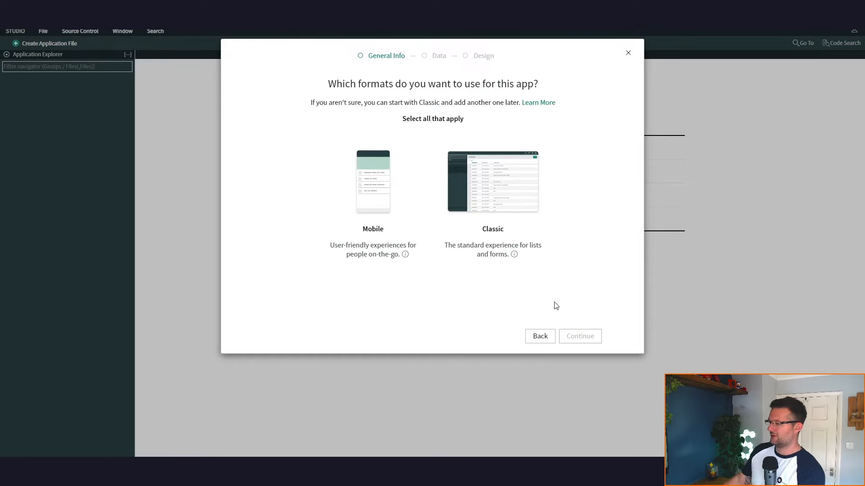
left_click(484, 249)
left_click(577, 339)
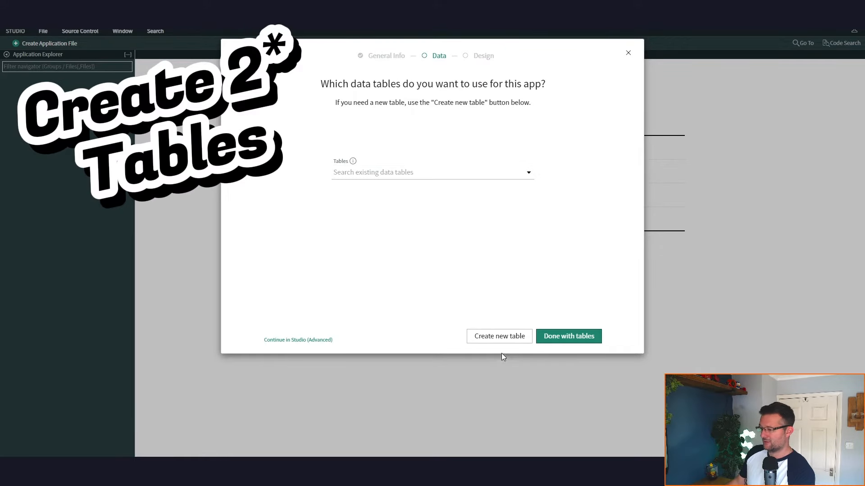
Step: Define a table from scratch with String fields Instance Type, Instance URL and Build Status, plus an Owner field referencing User [sys_user]
left_click(500, 336)
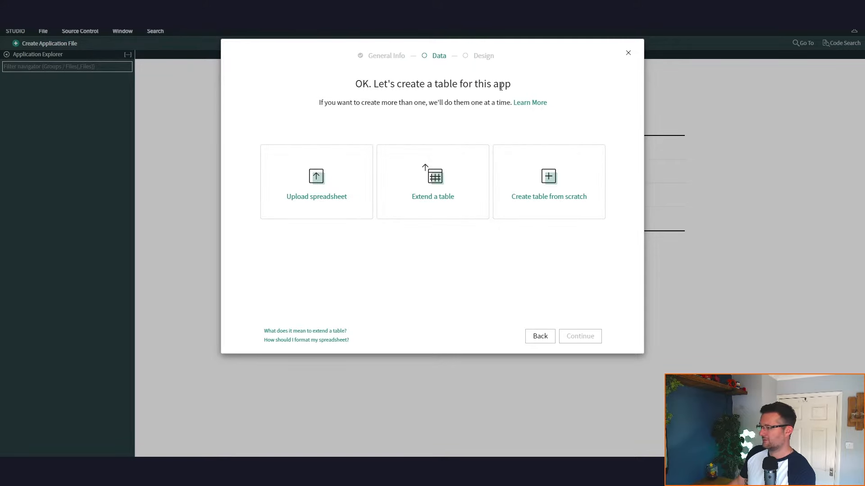
left_click(549, 183)
left_click(582, 342)
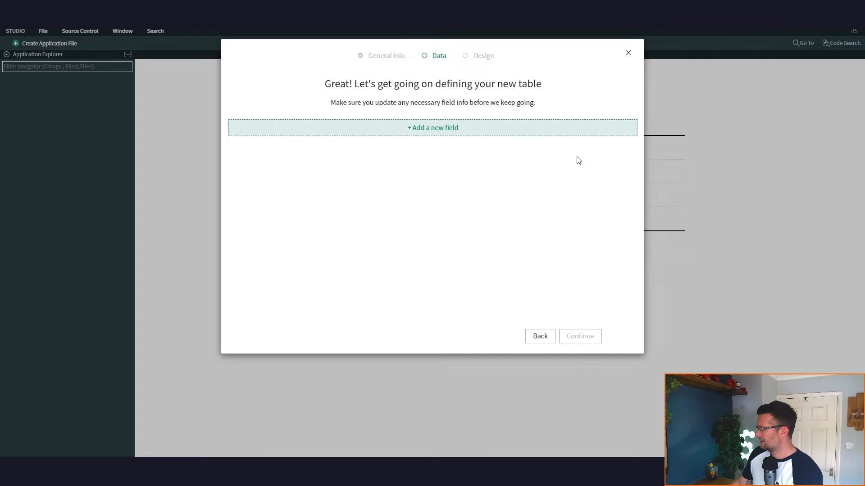
left_click(433, 128)
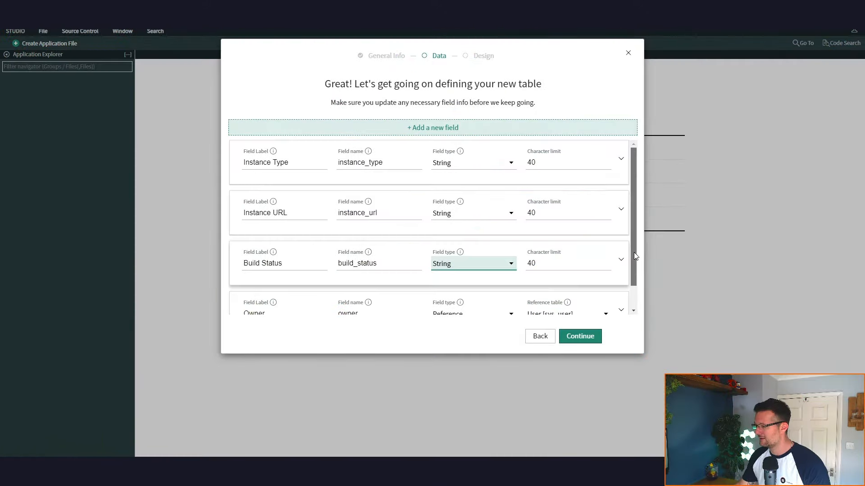
left_click_drag(634, 252, 634, 293)
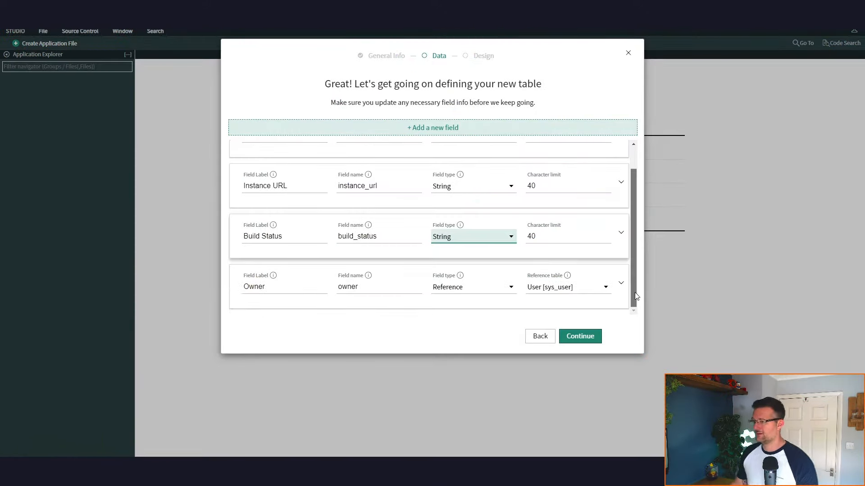
left_click(581, 336)
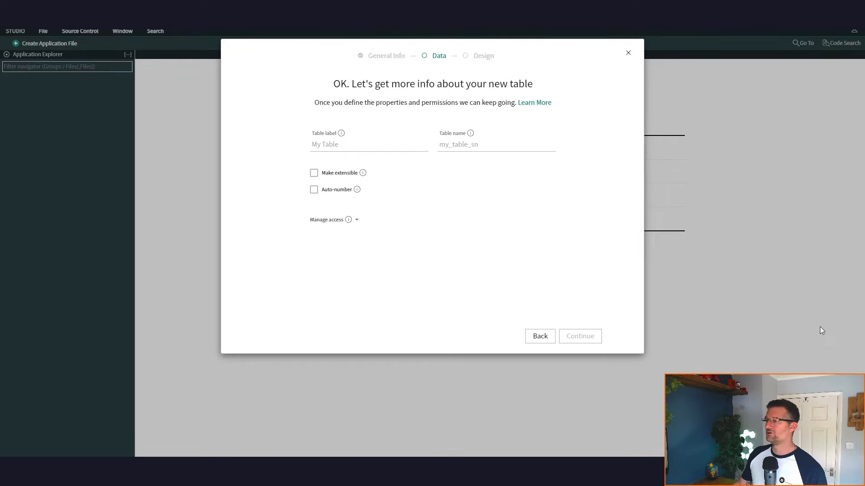
Step: Label the new table Cloud Instance and create it with the default properties
left_click(353, 143)
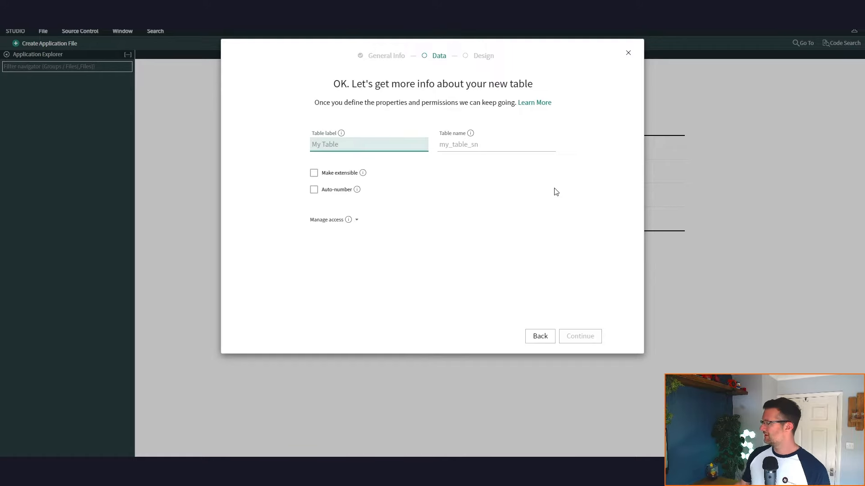
type("Clou")
type("d Instance")
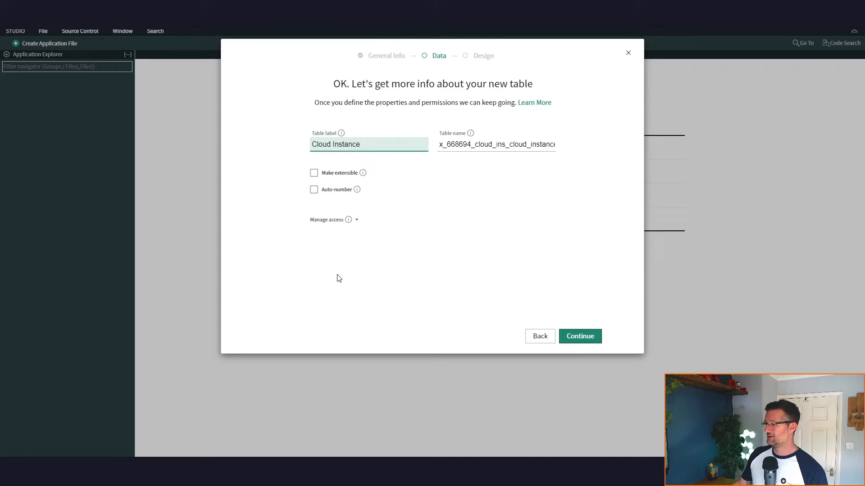
left_click(581, 338)
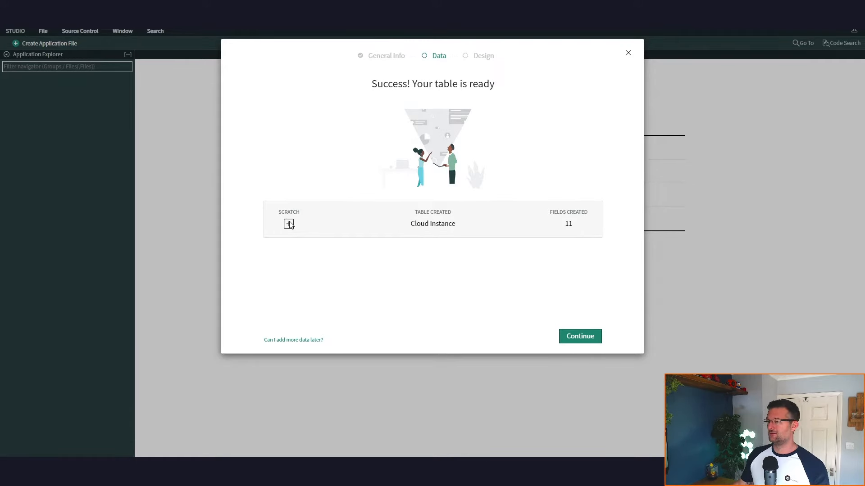
left_click(585, 341)
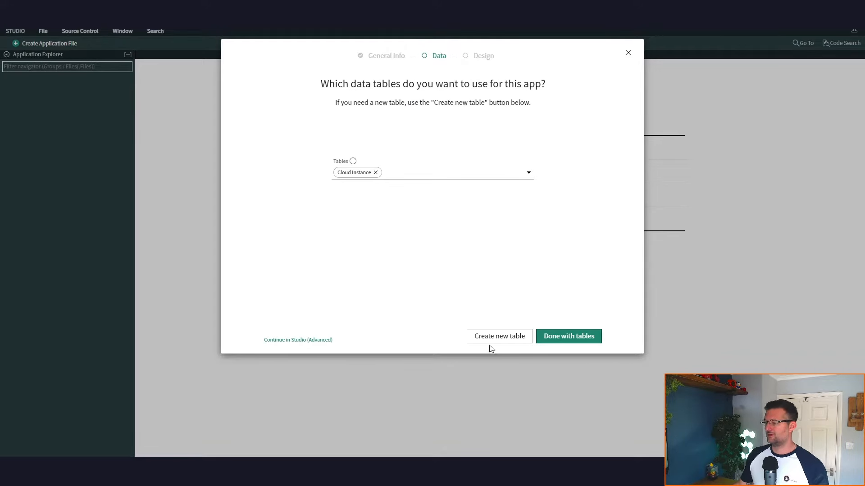
Step: Define a second table from scratch with fields Requested By (Reference to User), Approval Status (String), Approved Instance (URL) and Requested Instance Type
left_click(494, 337)
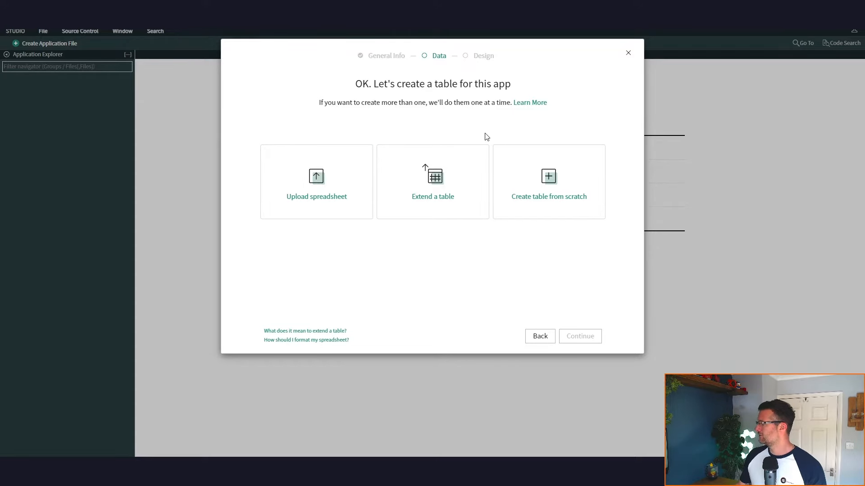
left_click(551, 200)
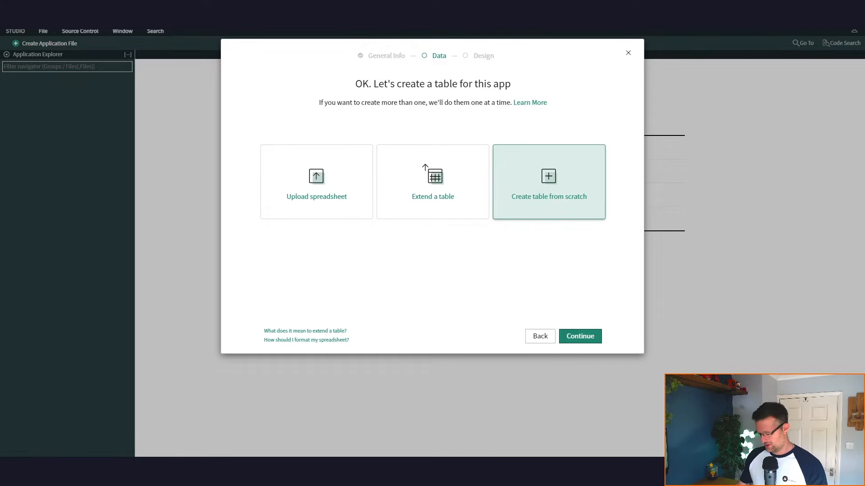
left_click(581, 338)
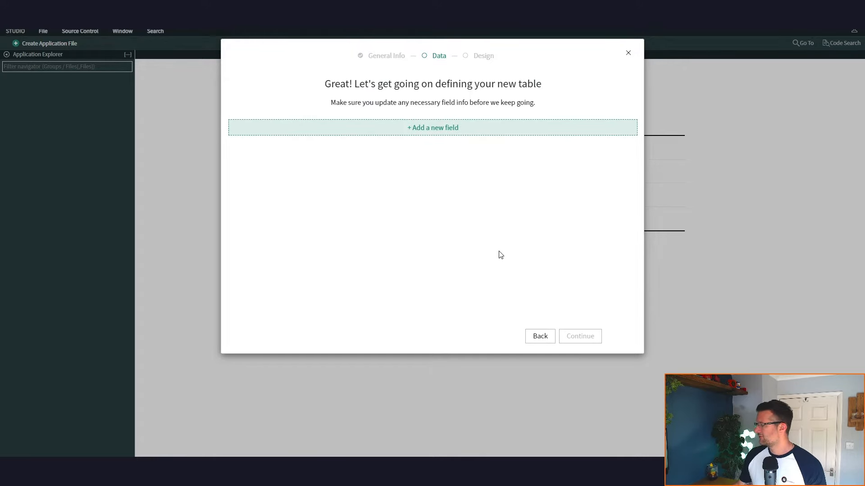
left_click(436, 127)
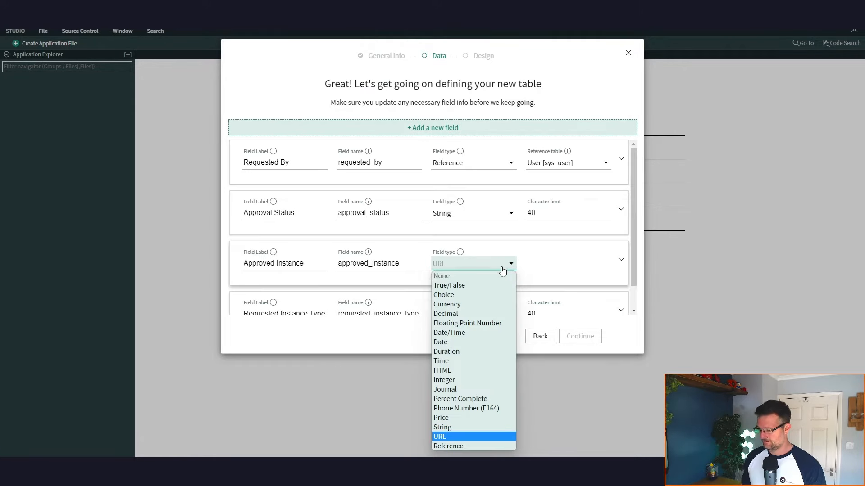
left_click(459, 436)
left_click(580, 337)
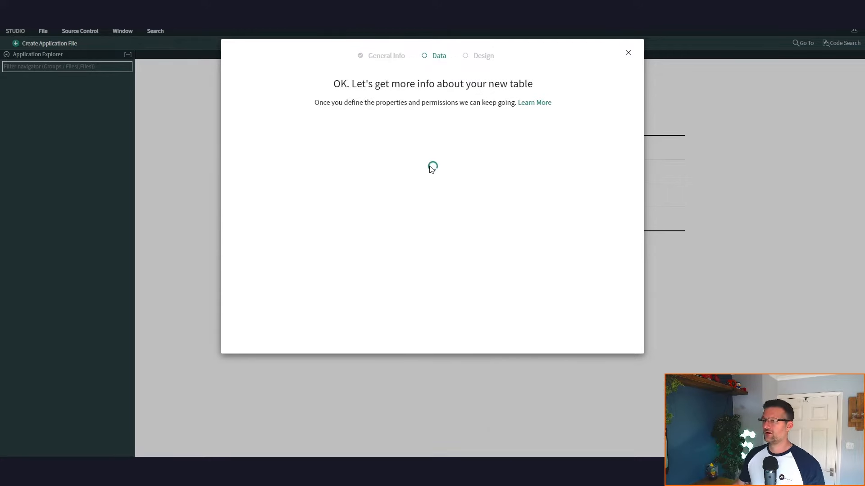
Step: Label the second table Cloud Instance Provisioning Request, create it with the default properties, and finish adding tables
left_click(348, 148)
type("Cloud Instance Provisioning Request")
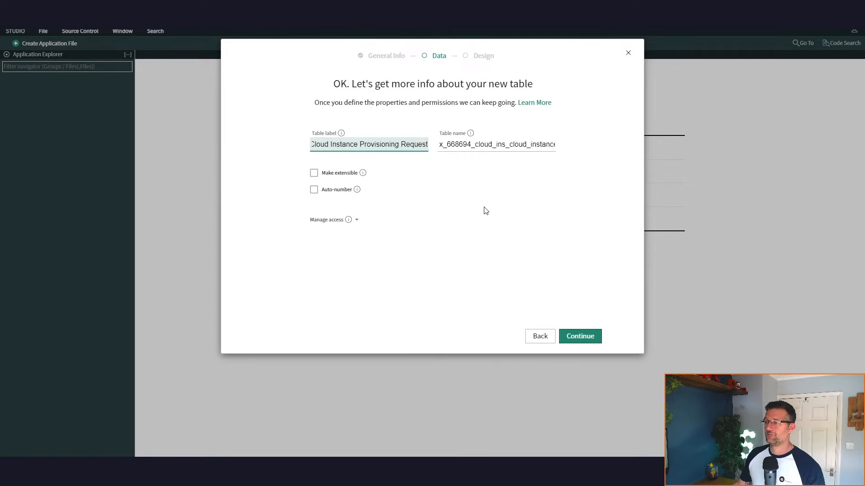
left_click(480, 210)
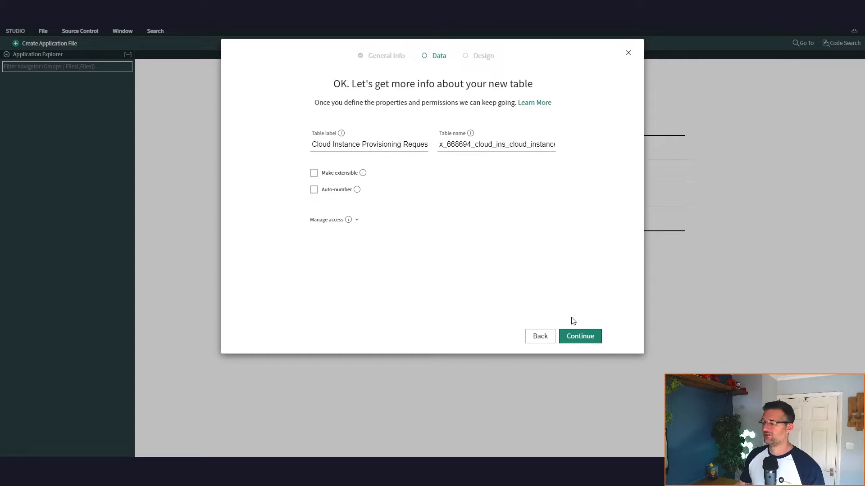
left_click(575, 338)
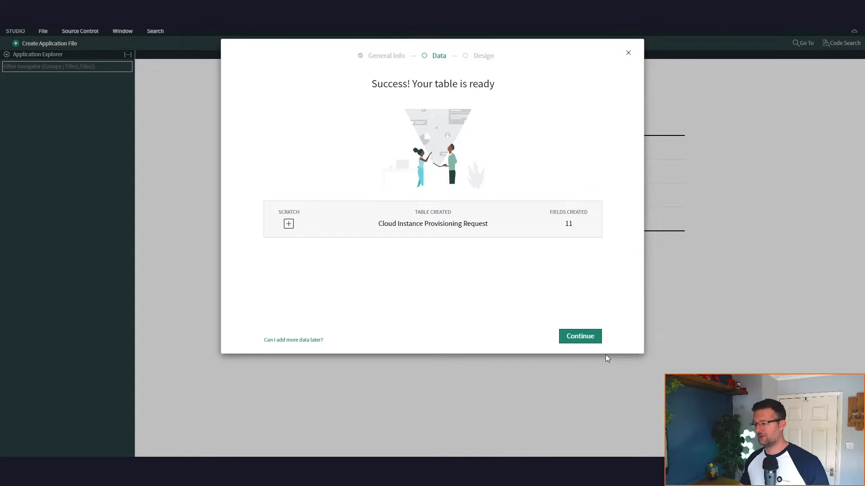
left_click(568, 338)
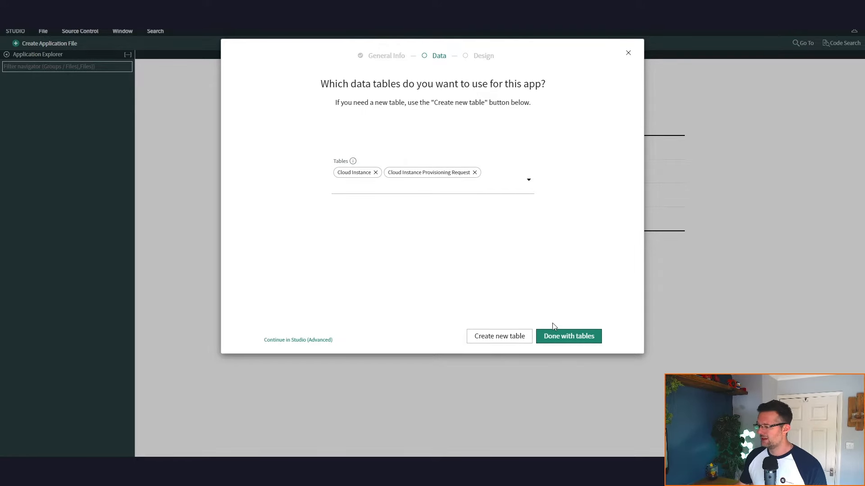
left_click(555, 342)
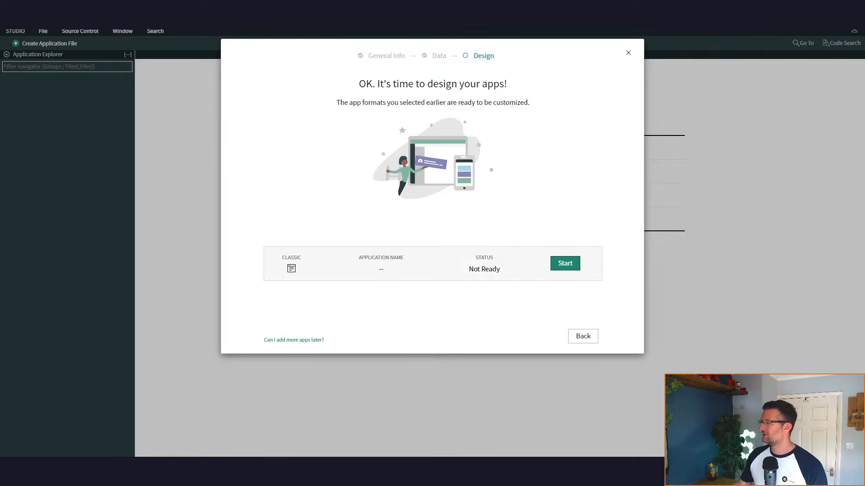
Step: Check the documentation, then create the Classic app Cloud Instance Provisioning with its prefilled tables and roles, and finish the app setup
left_click_drag(864, 45, 404, 42)
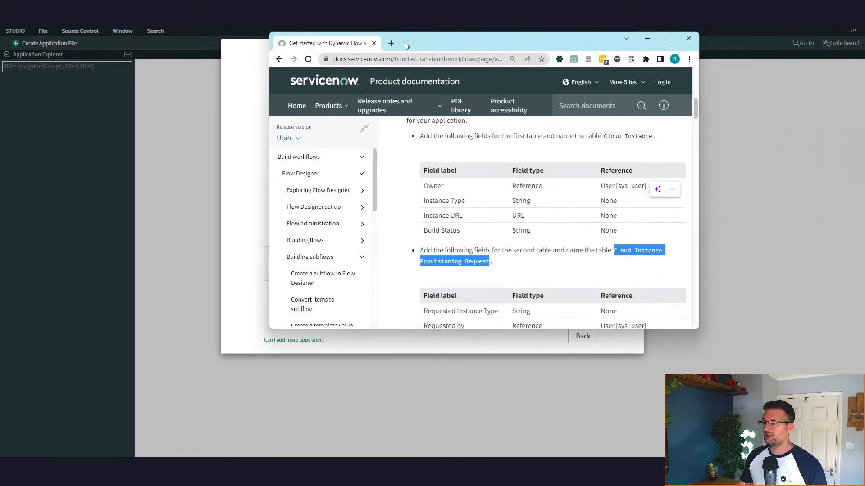
double_click(404, 42)
left_click_drag(396, 263, 192, 279)
left_click_drag(180, 14, 864, 78)
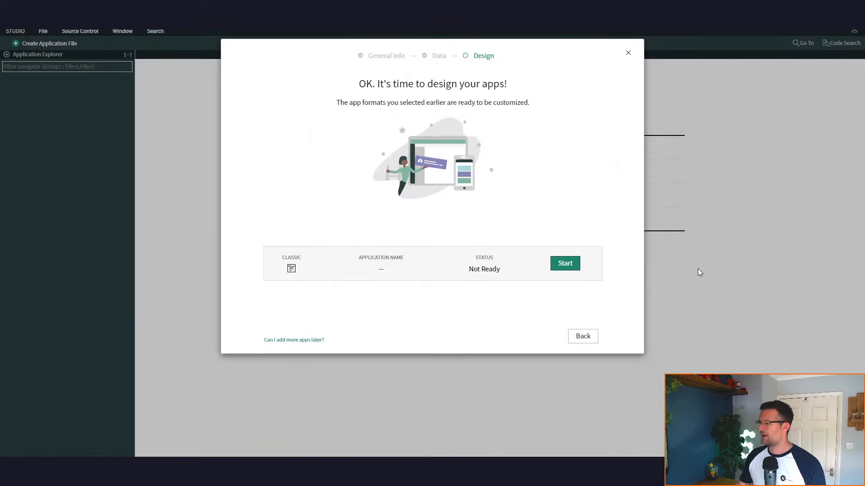
left_click(561, 270)
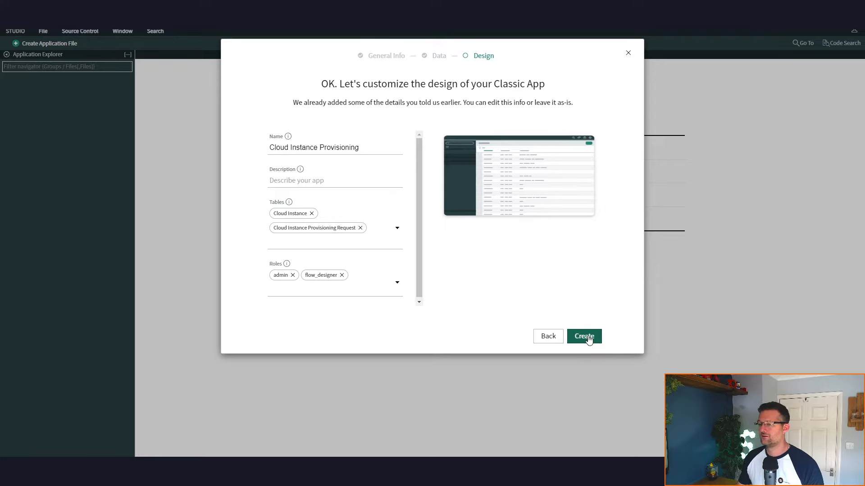
left_click(587, 338)
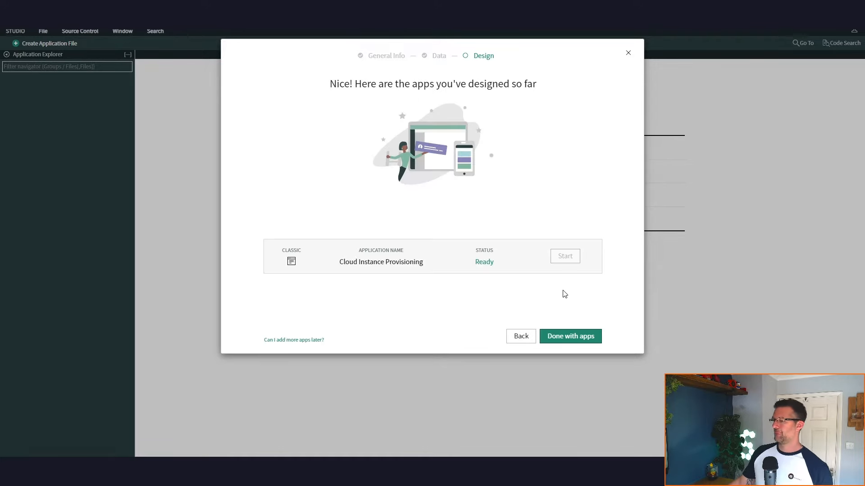
left_click(573, 337)
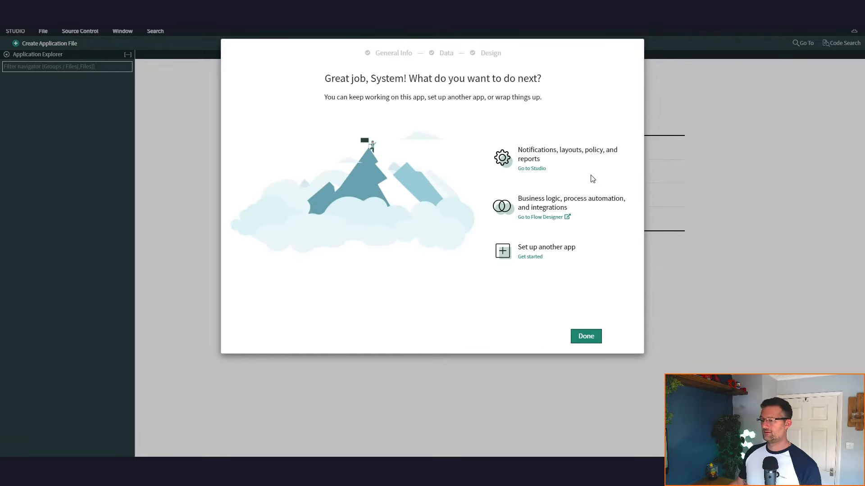
left_click(586, 336)
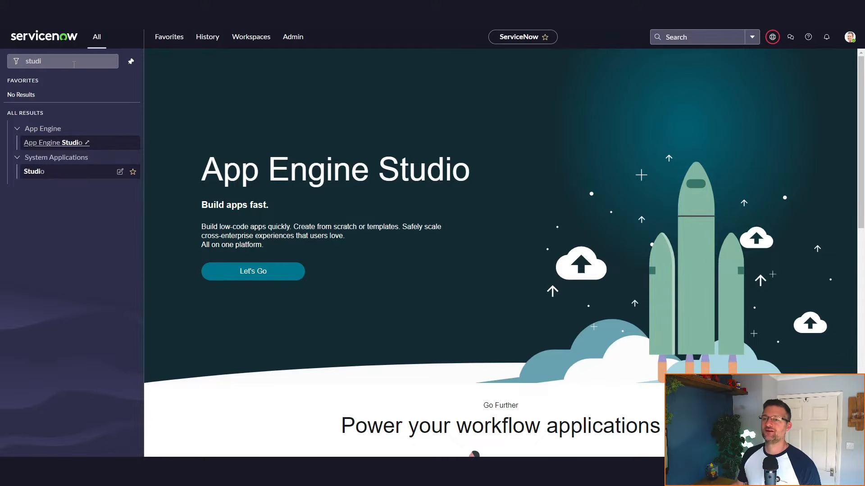
type("b")
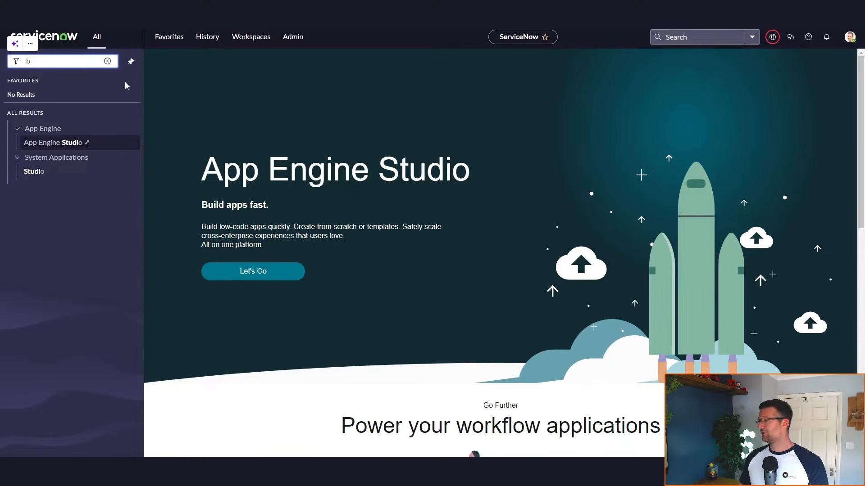
type("usiness lo")
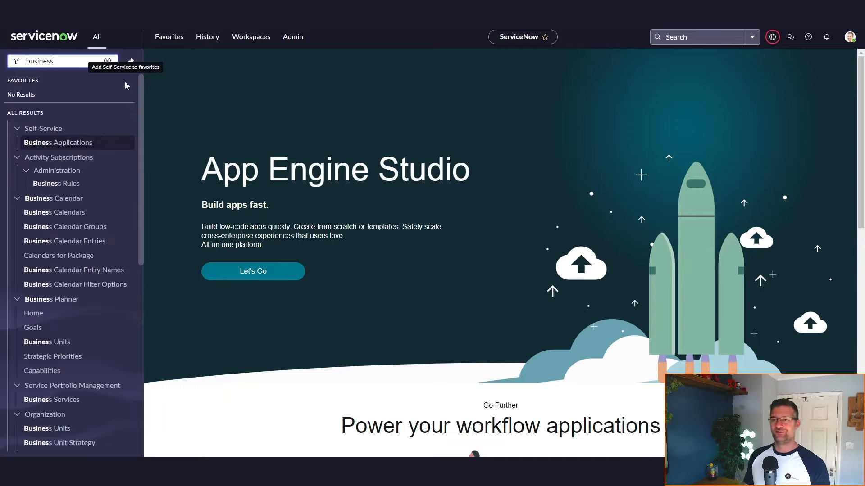
key("BackSpace")
key("BackSpace")
key("BackSpace")
key("BackSpace")
key("BackSpace")
key("BackSpace")
key("BackSpace")
key("BackSpace")
key("BackSpace")
key("BackSpace")
key("BackSpace")
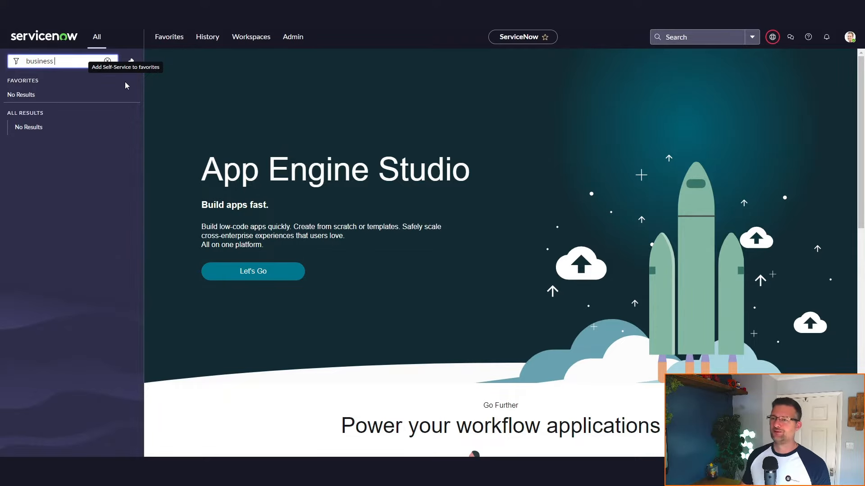
Step: Find Flow Designer by filtering the navigator for "flow", open it, and display the list of subflows
type("flow")
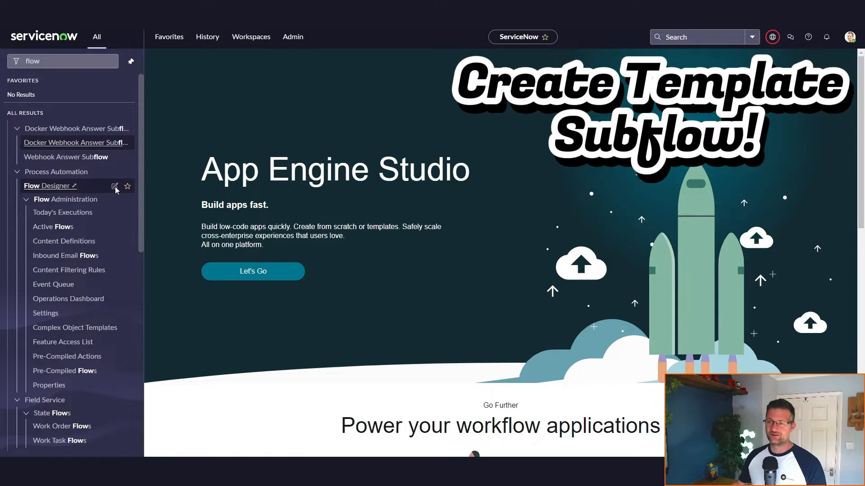
left_click(115, 186)
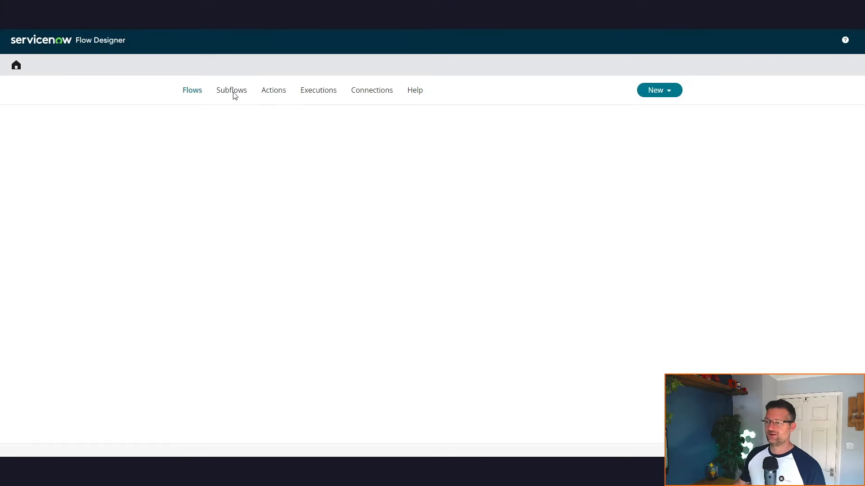
left_click(233, 95)
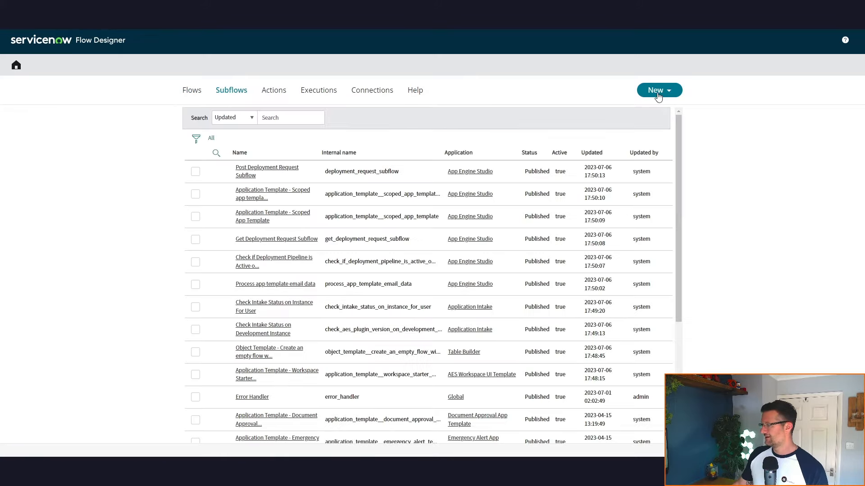
Step: Create a subflow named "TEMPLATE: Create Cloud Instance Record" in the Cloud Instance Provisioning application, keeping the other properties at their defaults
left_click(671, 91)
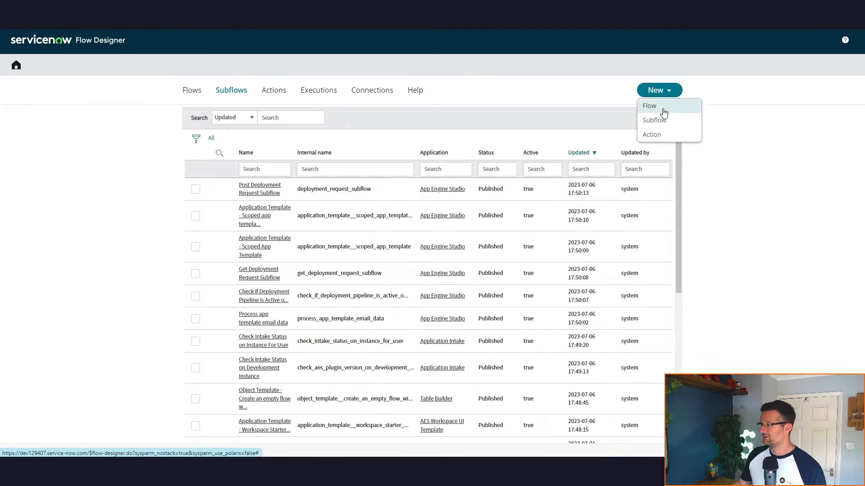
left_click(677, 120)
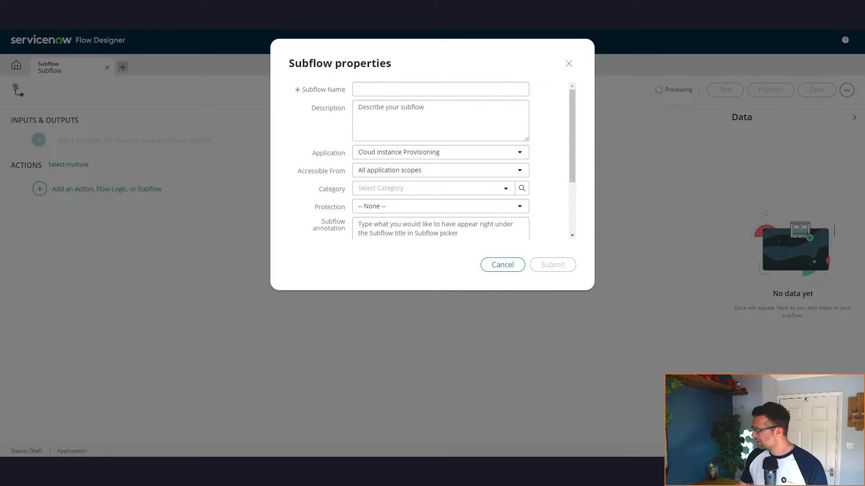
left_click(414, 92)
type("TEMPLATE: Create Cloud Instance Record")
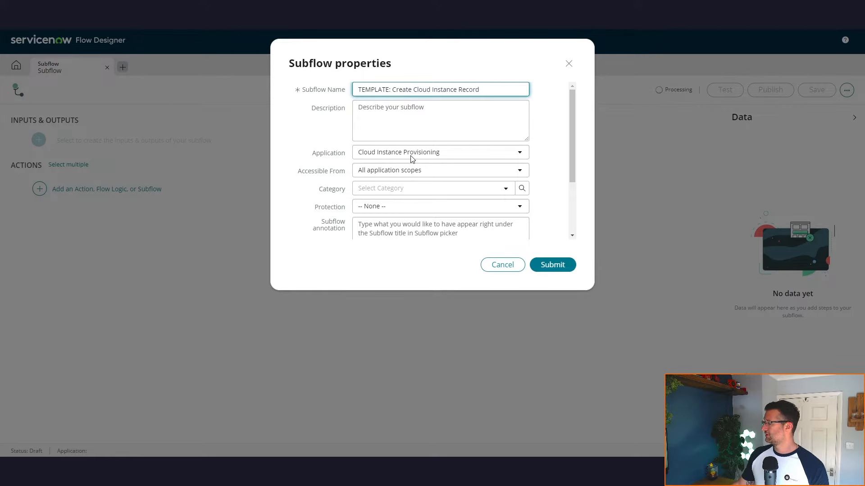
left_click_drag(572, 114, 586, 158)
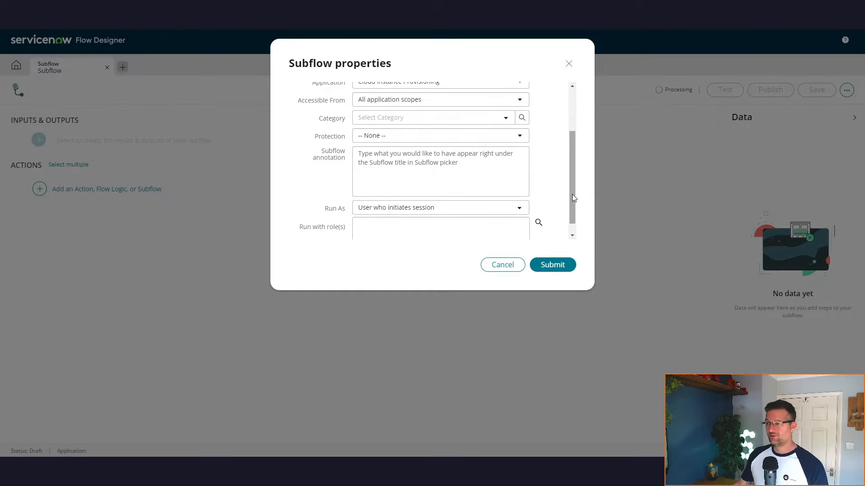
left_click_drag(569, 199, 570, 209)
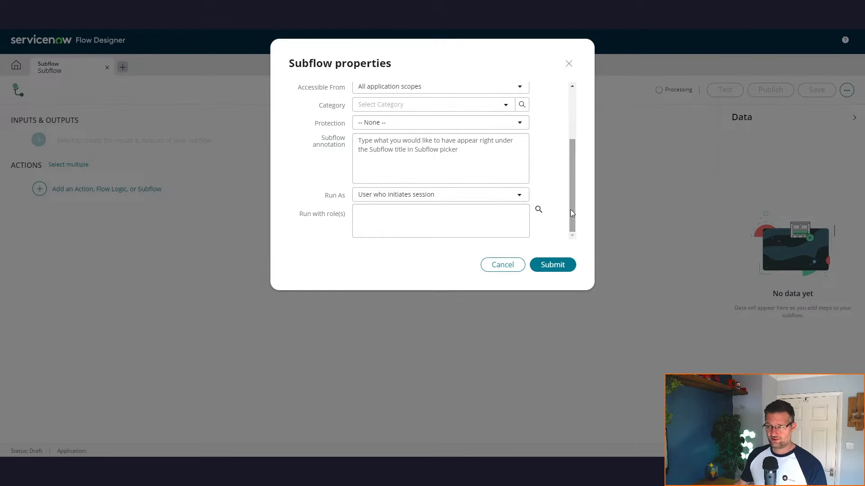
left_click(558, 267)
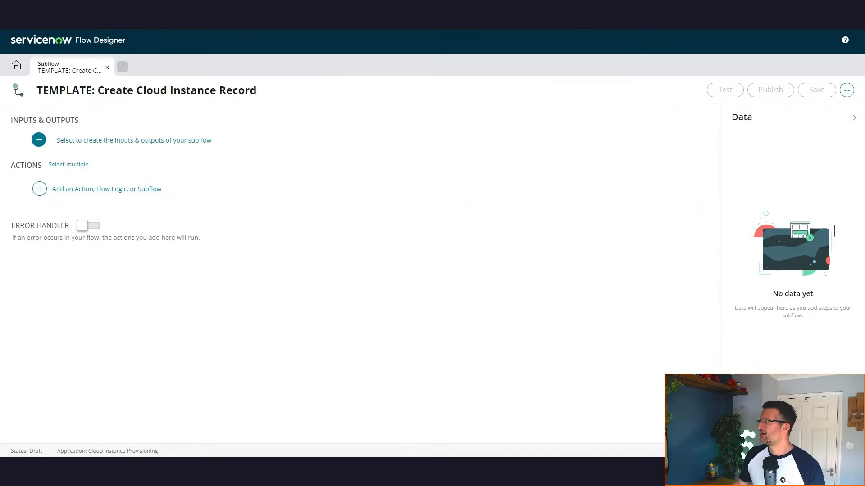
Step: Open the subflow's inputs and outputs and add two input variables
left_click(168, 143)
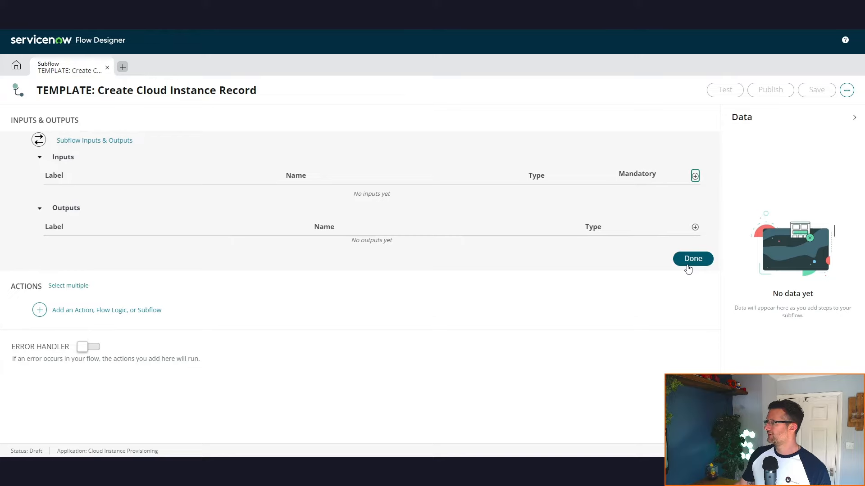
left_click(694, 177)
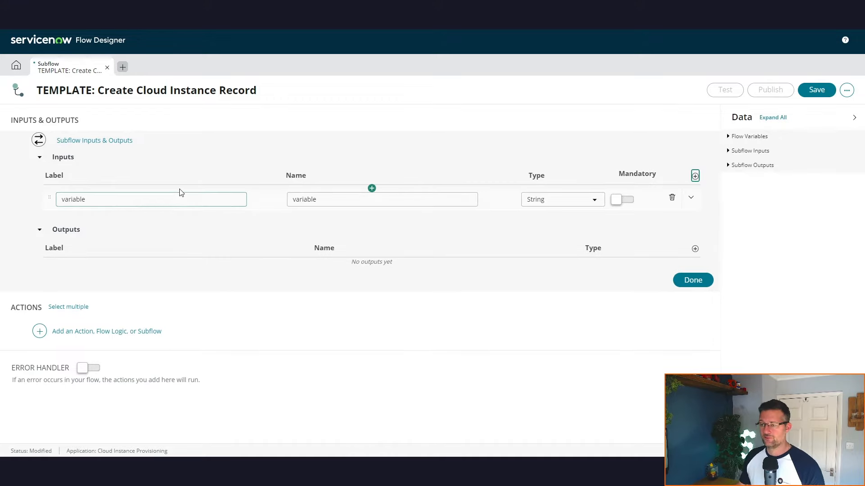
left_click(695, 176)
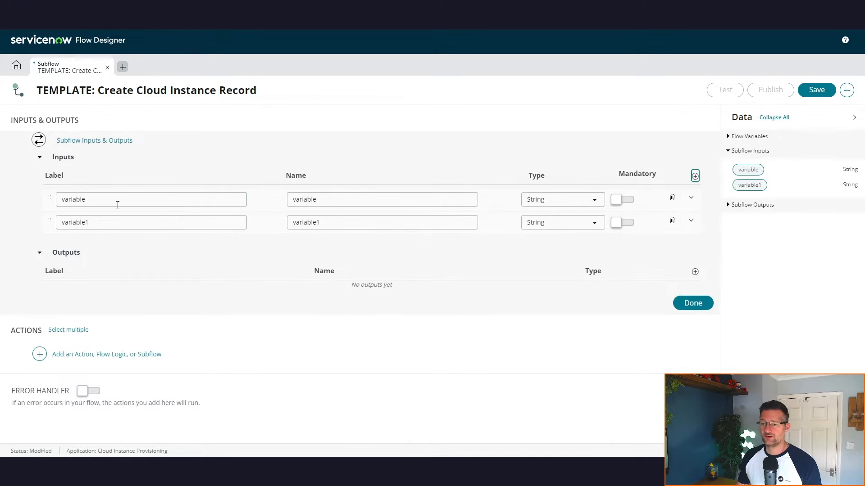
Step: Label the first subflow input "Requested by", accepting the matching internal name
left_click(106, 201)
left_click_drag(107, 201, 16, 209)
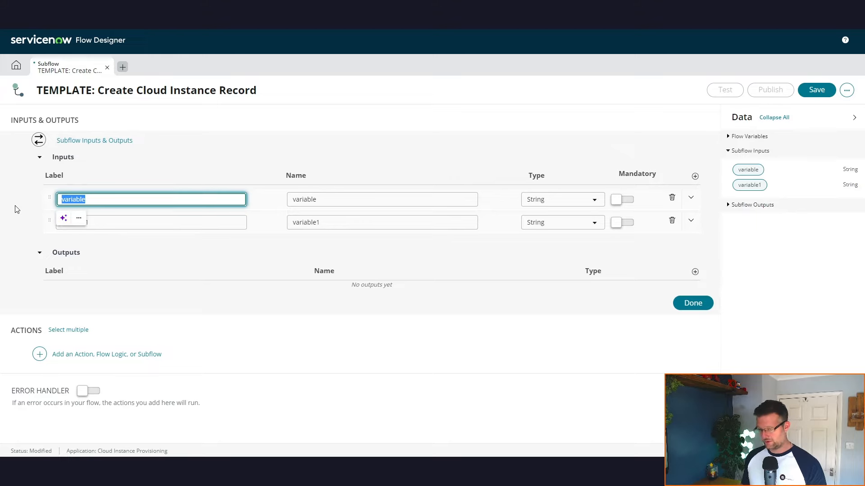
type("Ru")
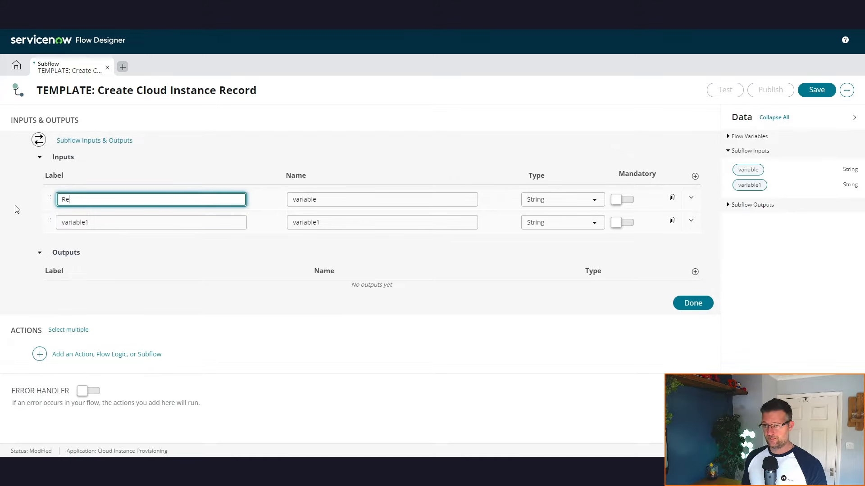
type("quested by")
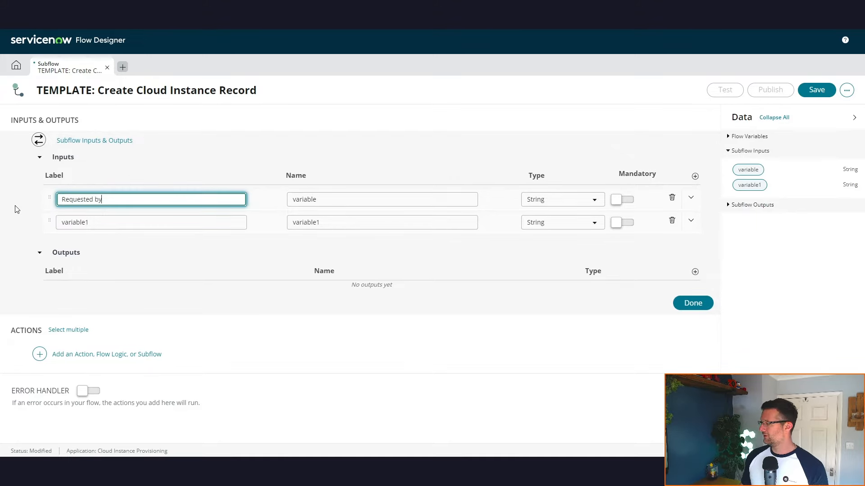
key("Tab")
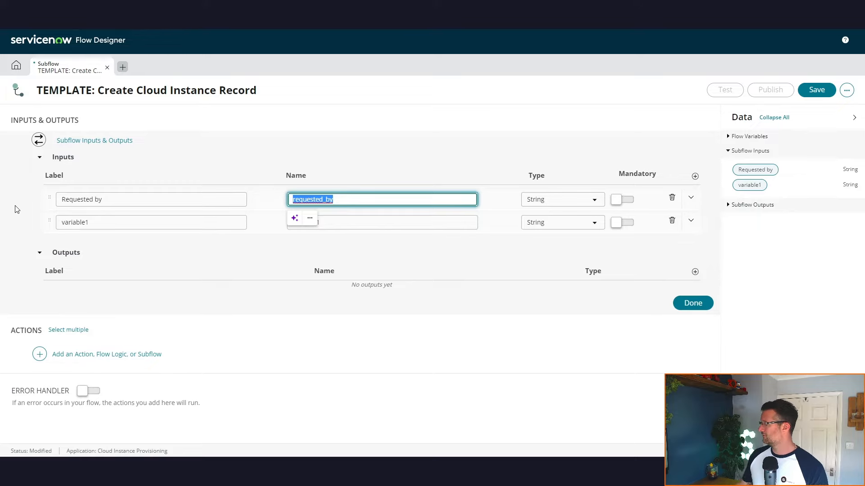
Step: Set the type of the Requested by input to a Reference to the User [sys_user] table
left_click(566, 205)
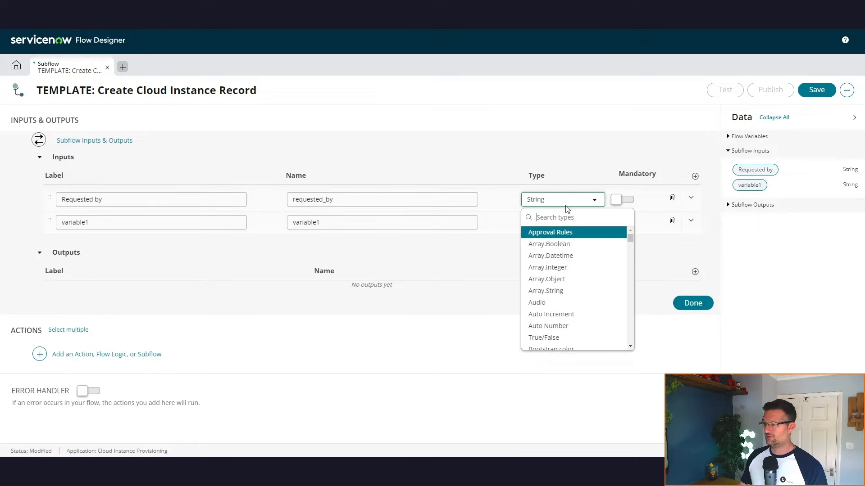
type("ref")
left_click(566, 236)
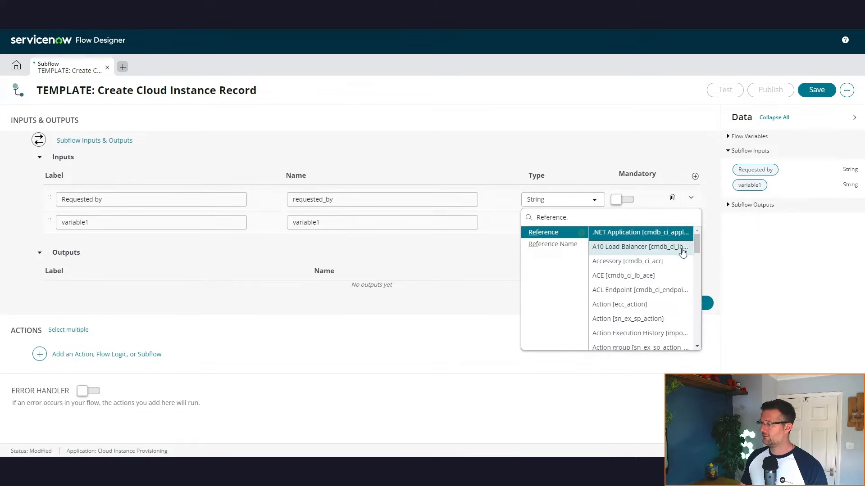
type("user")
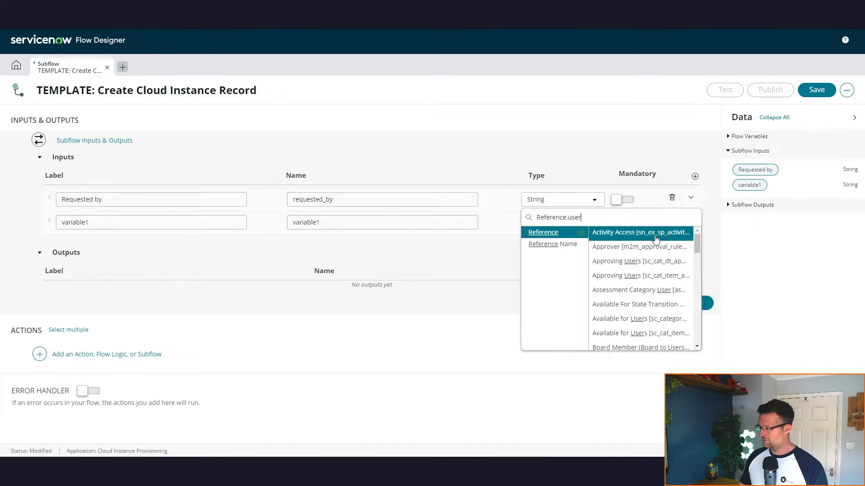
left_click_drag(701, 238, 695, 337)
left_click_drag(698, 305, 698, 317)
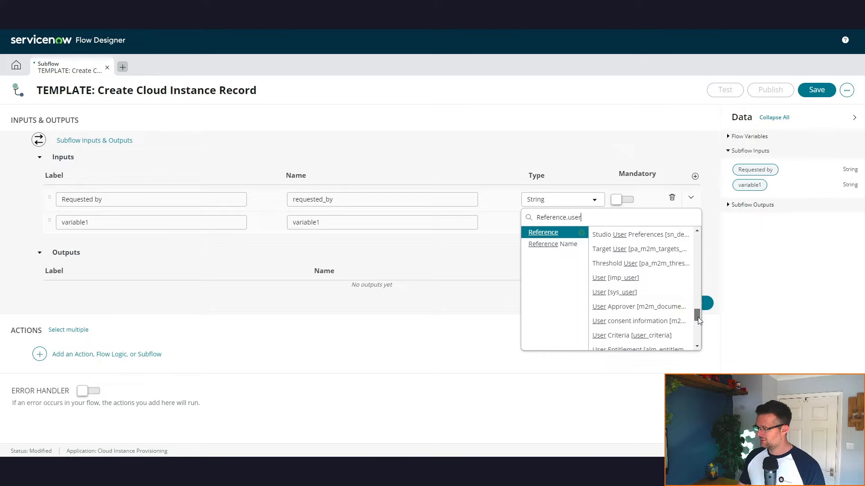
left_click(628, 293)
Step: Label the second subflow input "Requested Instance Type", accepting the matching internal name and keeping its type as String
left_click(164, 221)
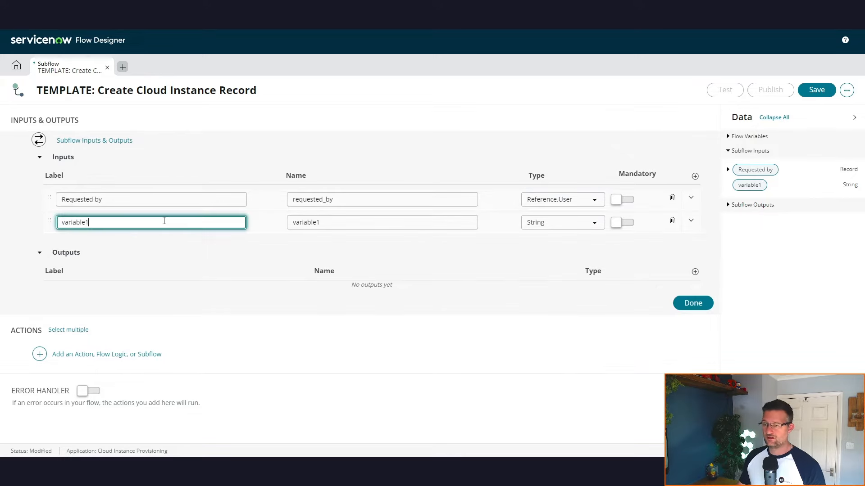
key("ctrl+a")
type("Request")
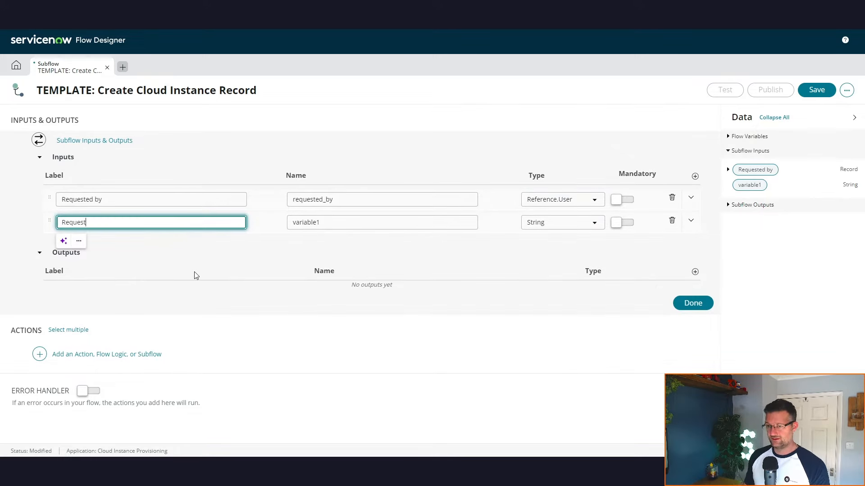
type("ed Ins")
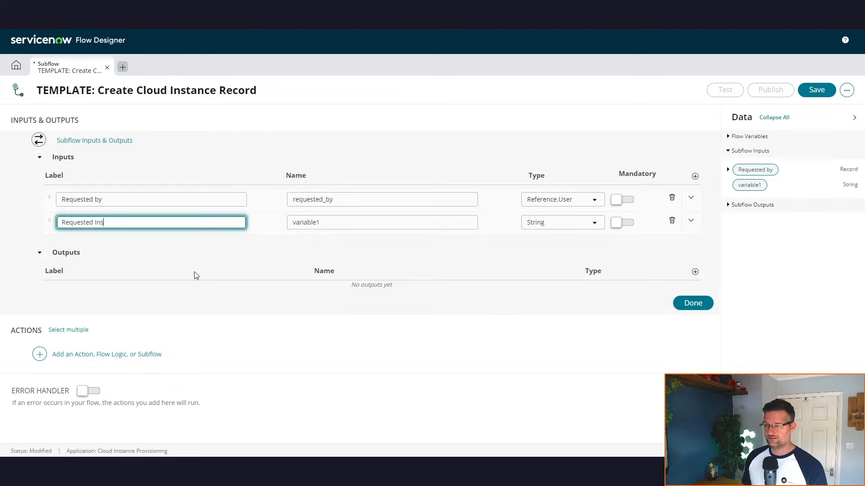
type("tance Type")
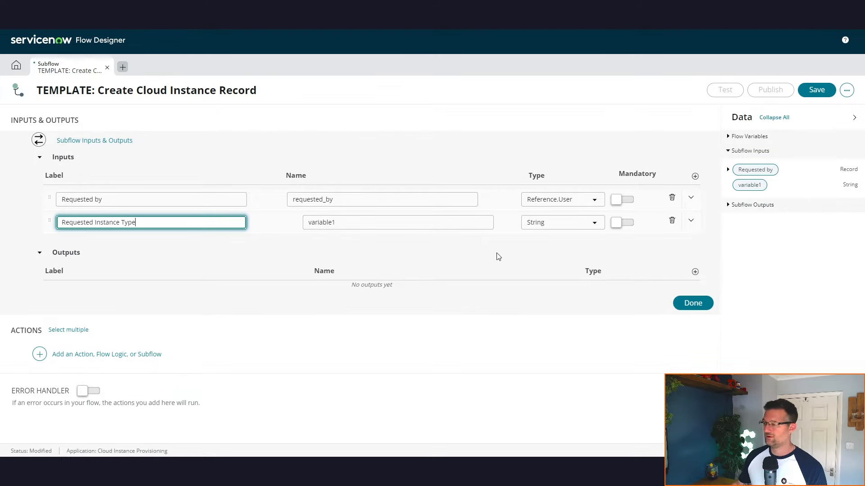
left_click(540, 222)
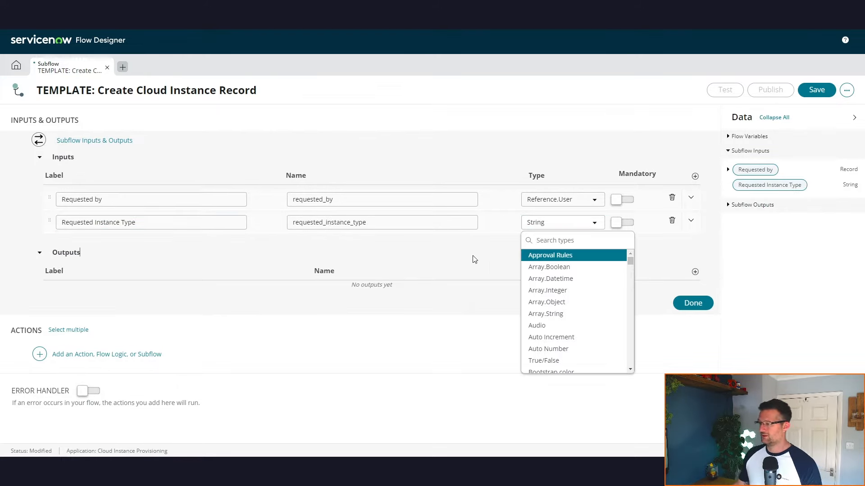
key("Escape")
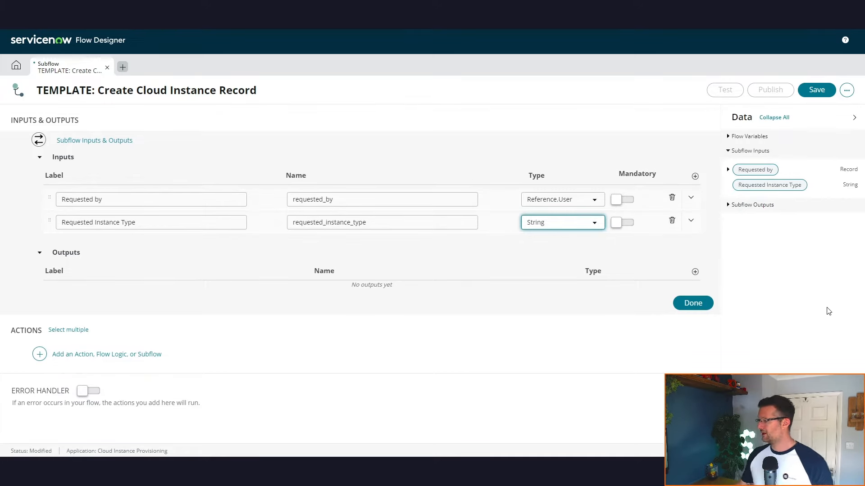
Step: Add a subflow output labelled "Instance URL", accepting the matching internal name
left_click(695, 272)
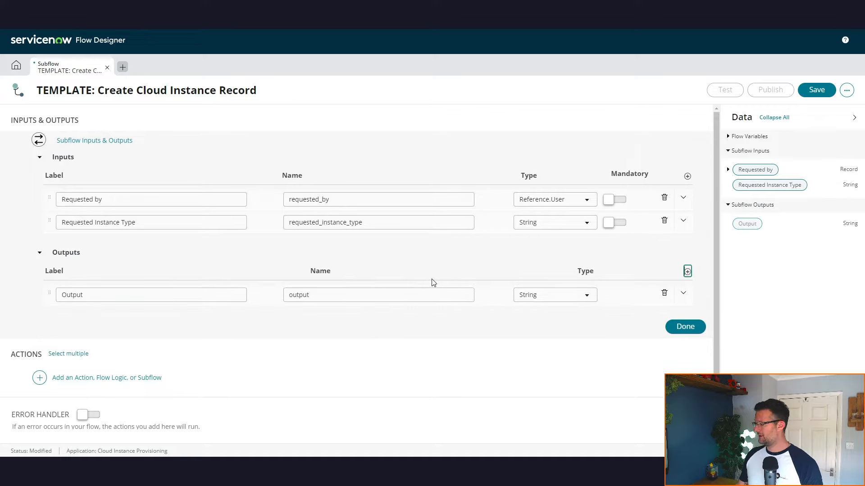
double_click(146, 294)
type("Inst")
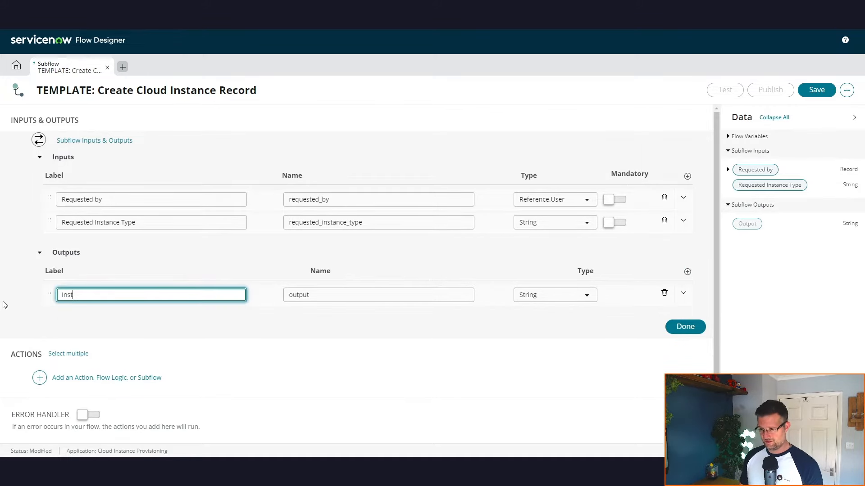
type("ance URL")
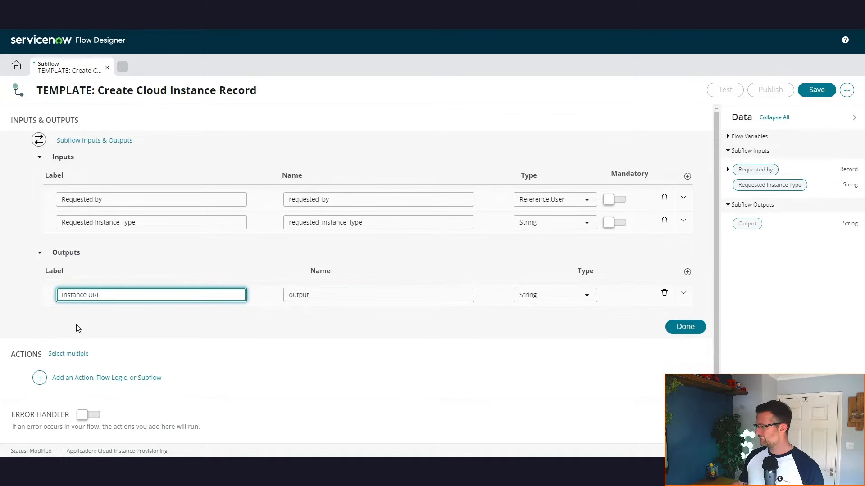
left_click(285, 299)
Step: Set the type of the Instance URL output to URL and finish editing the subflow's inputs and outputs
left_click(570, 298)
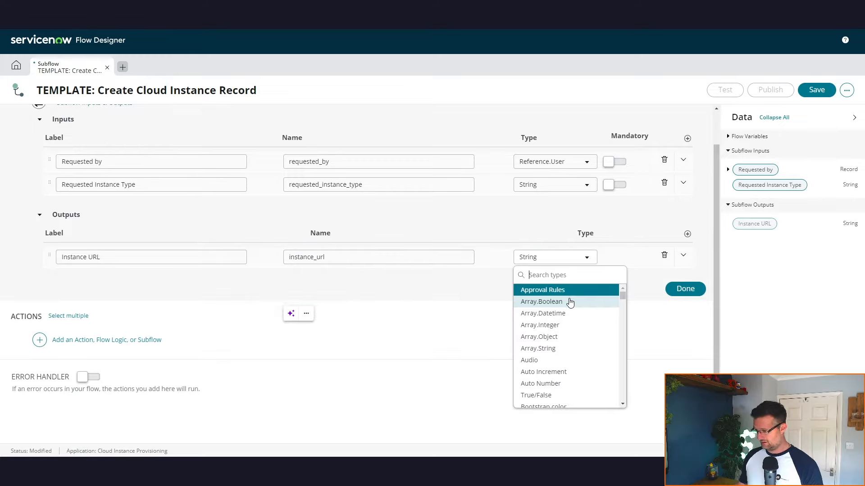
type("url")
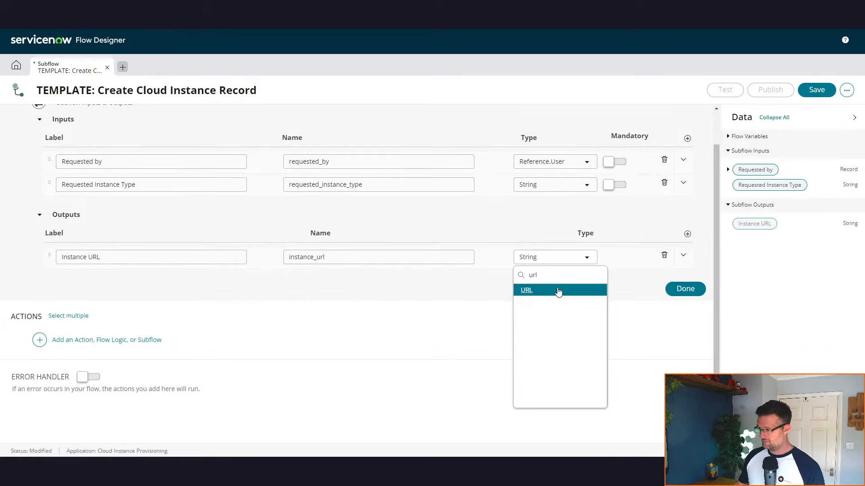
left_click(558, 290)
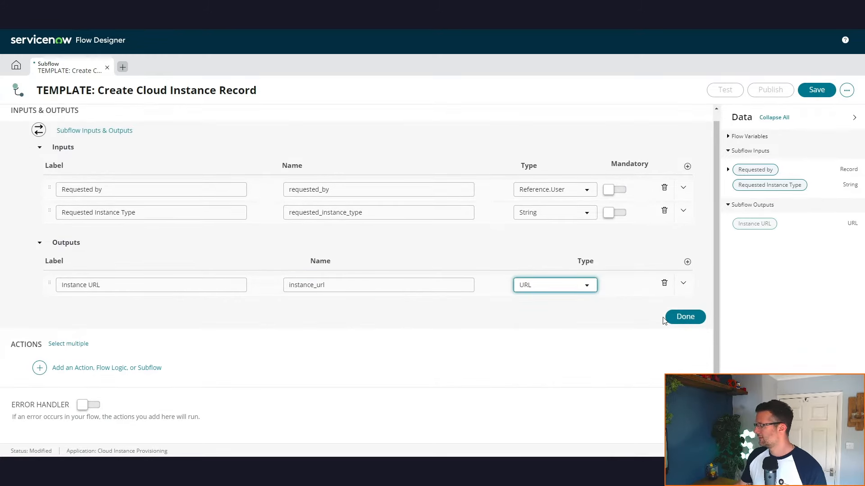
left_click(702, 317)
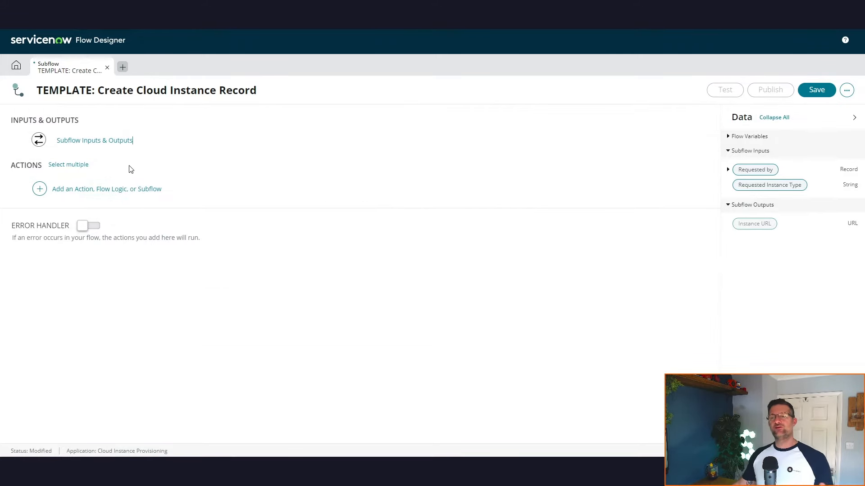
left_click(123, 141)
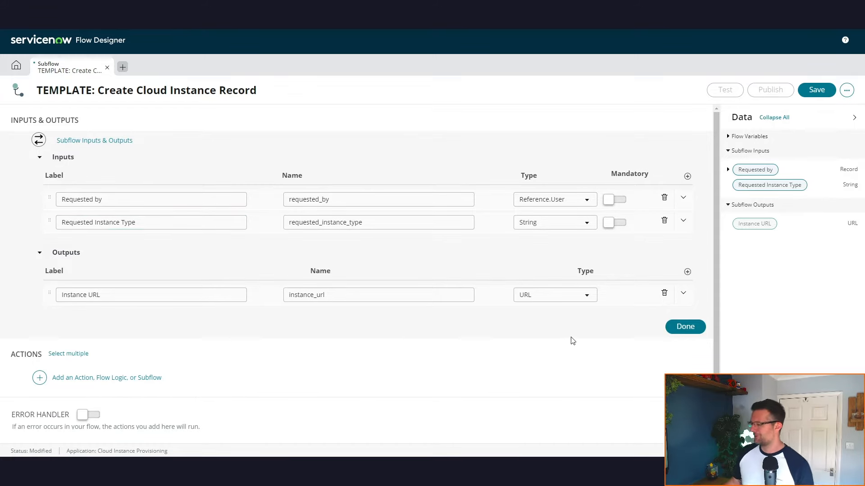
left_click(674, 332)
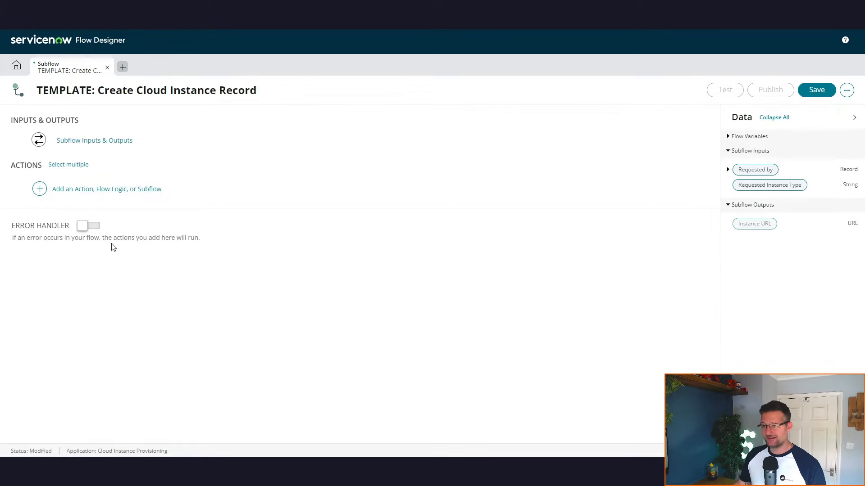
Step: Add a Log action whose message contains the Requested by and Requested Instance Type subflow inputs, keeping the Info level
left_click(82, 191)
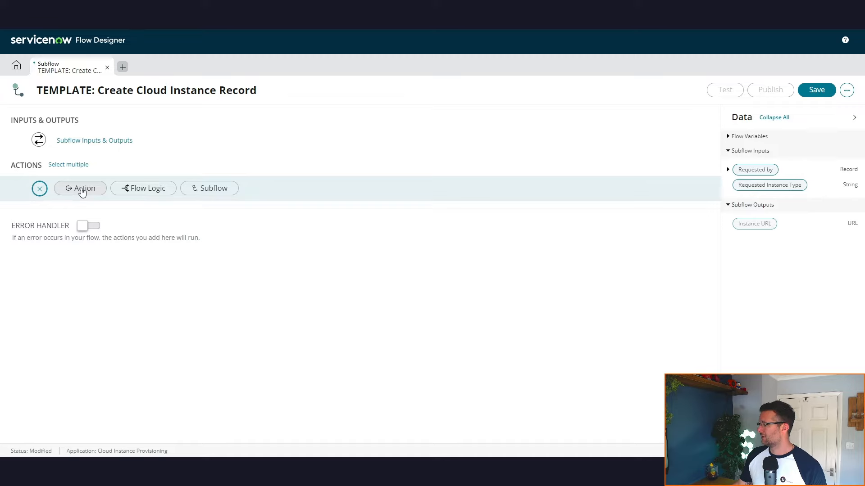
left_click(76, 188)
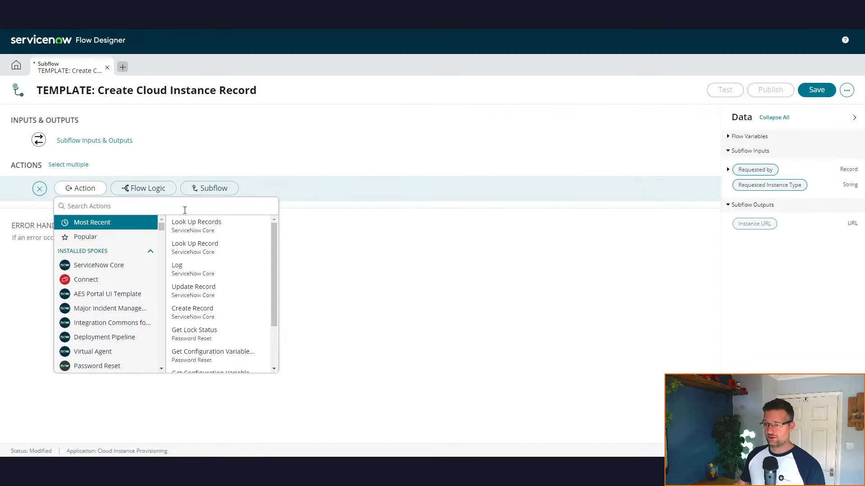
type("log")
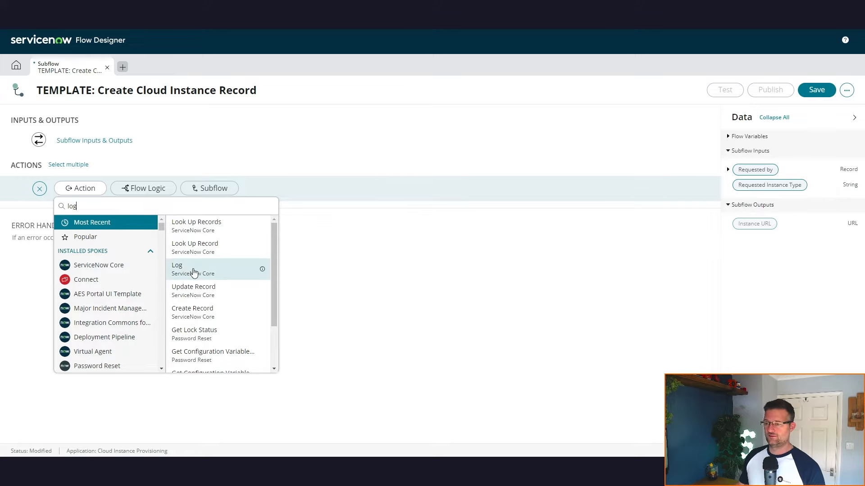
left_click(193, 227)
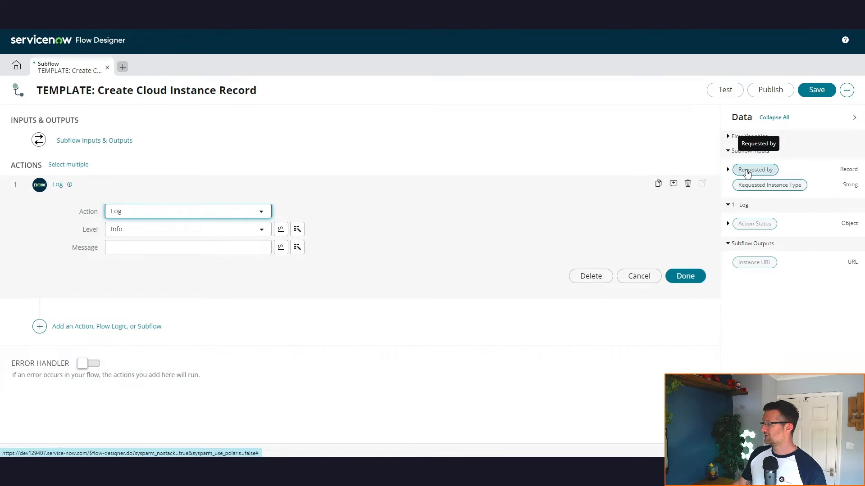
left_click_drag(747, 173, 207, 247)
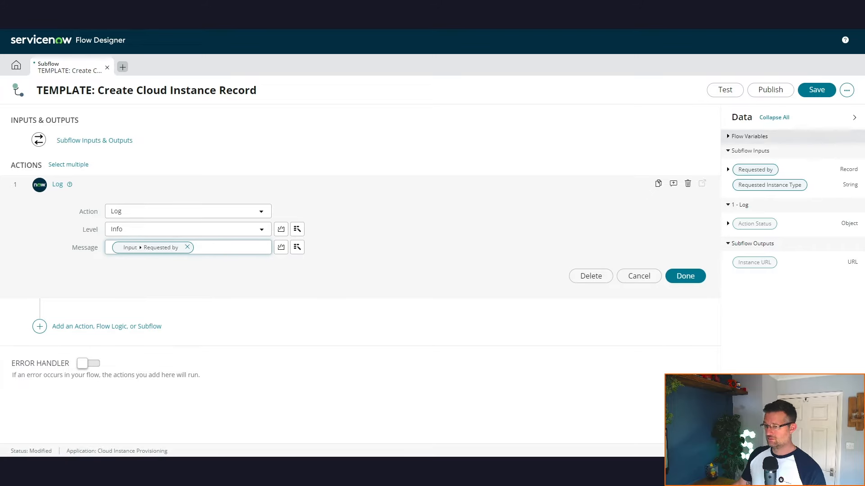
left_click_drag(769, 185, 229, 253)
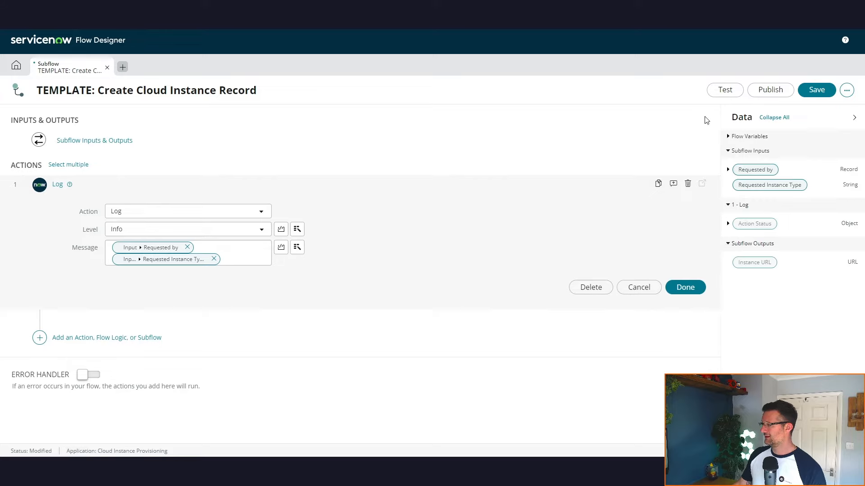
Step: Save and publish the template subflow
left_click(815, 89)
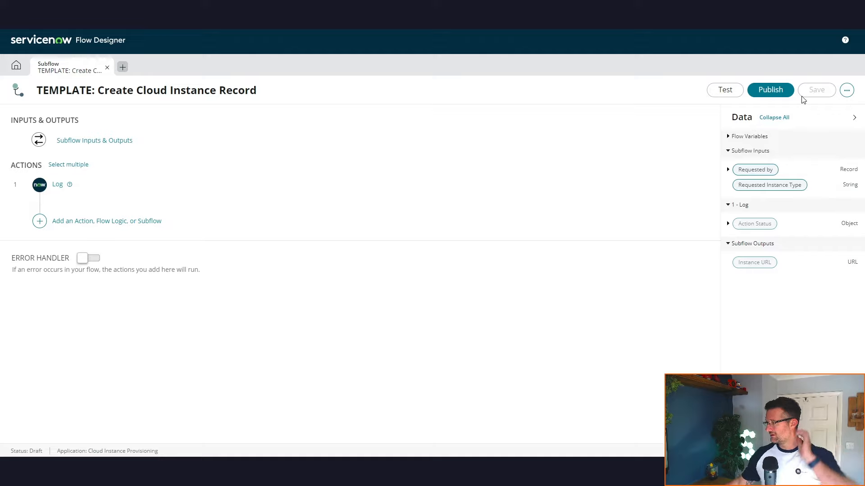
left_click(786, 94)
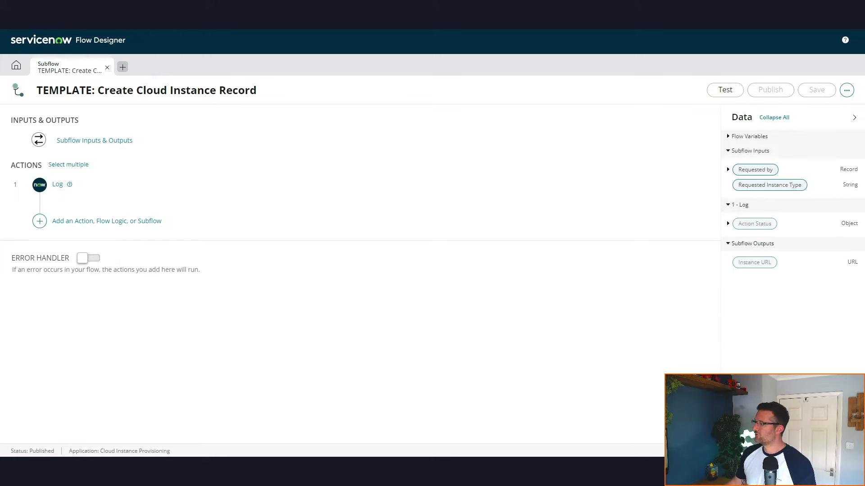
Step: Consult the documentation's Jira subflow section and copy the template subflow as "Create Cloud Instance Record - Jira" in the Cloud Instance Provisioning application
left_click_drag(598, 30, 437, 36)
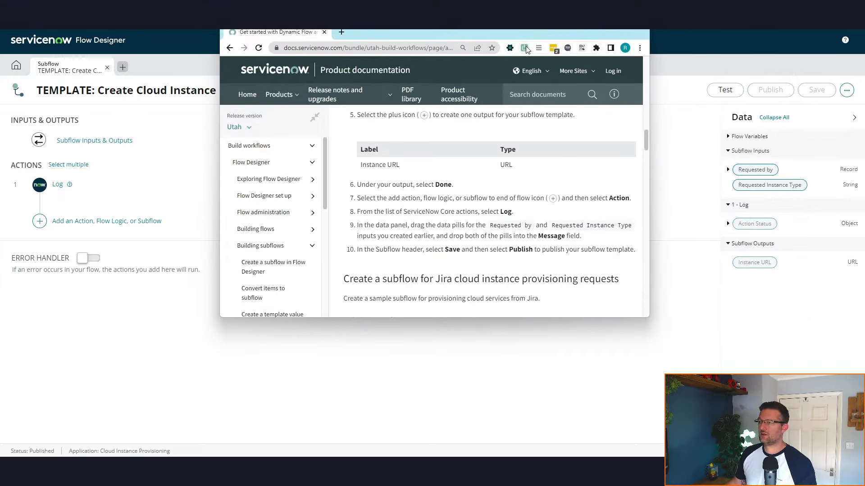
double_click(524, 35)
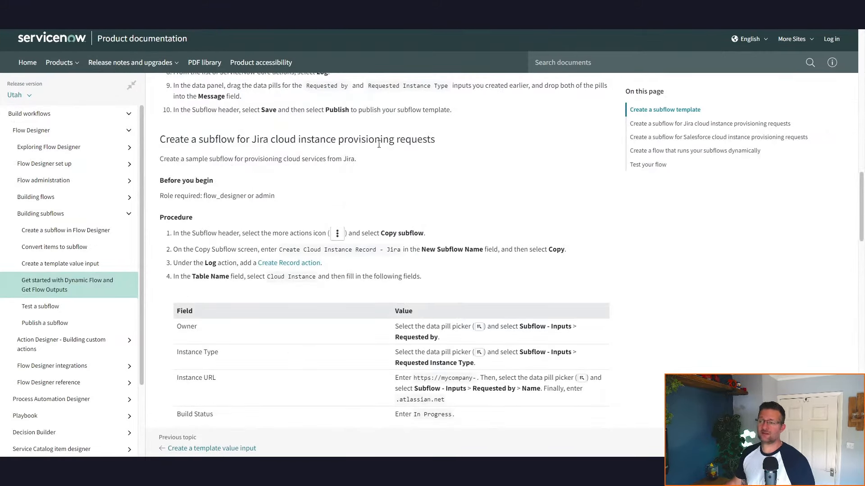
left_click_drag(279, 9, 862, 108)
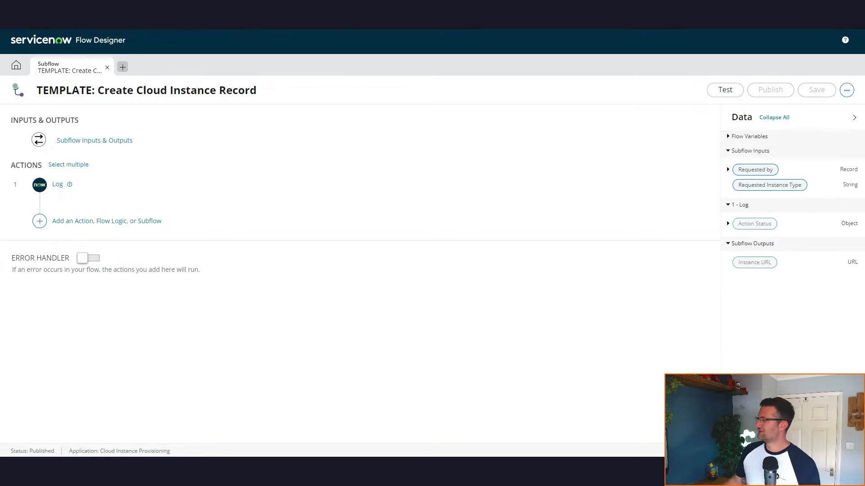
left_click(846, 90)
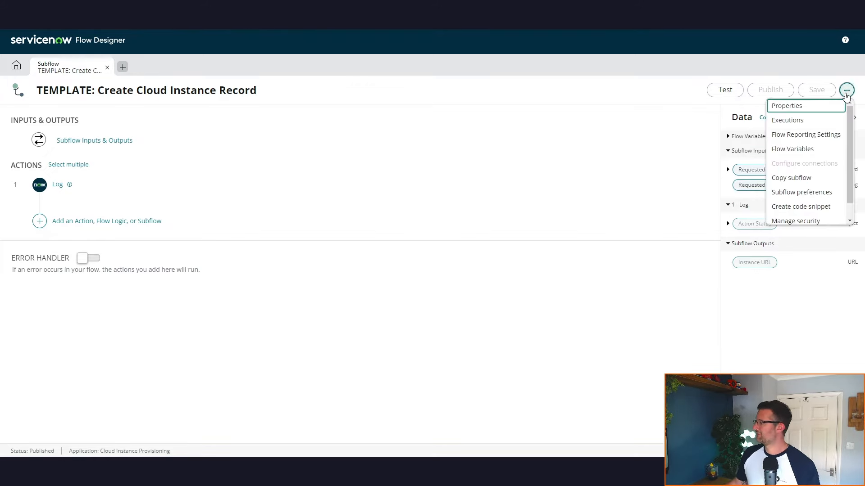
left_click(806, 178)
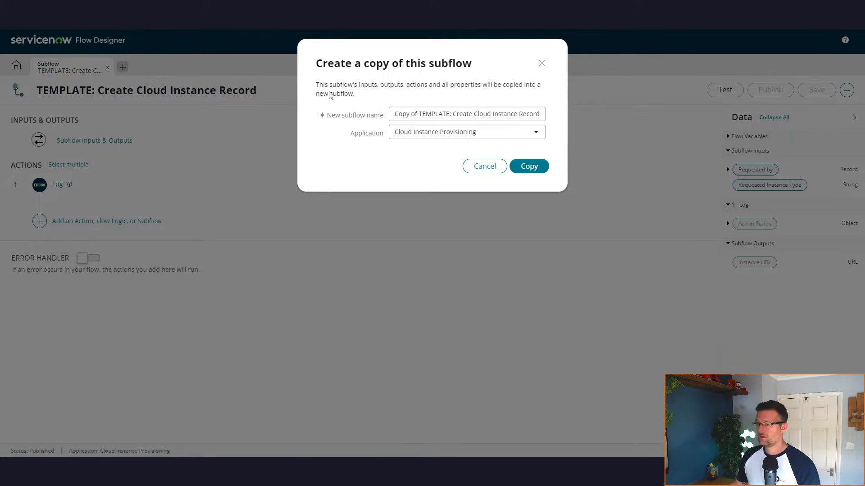
left_click(396, 113)
key("ctrl+a")
key("ctrl+v")
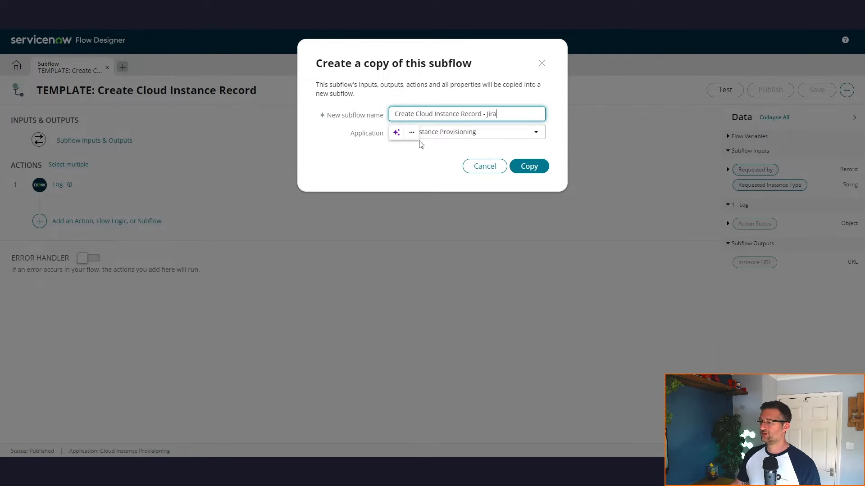
left_click(538, 170)
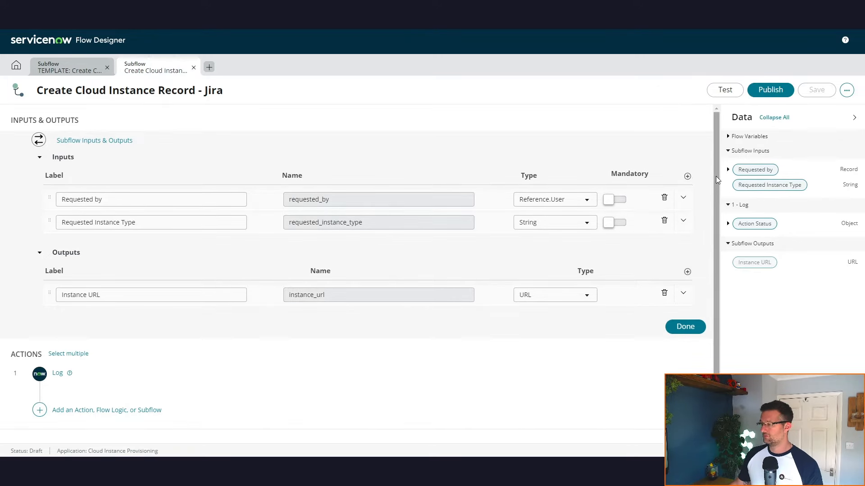
Step: Add a Create Record action from ServiceNow Core after the Log action in the Jira subflow
left_click_drag(715, 176, 717, 228)
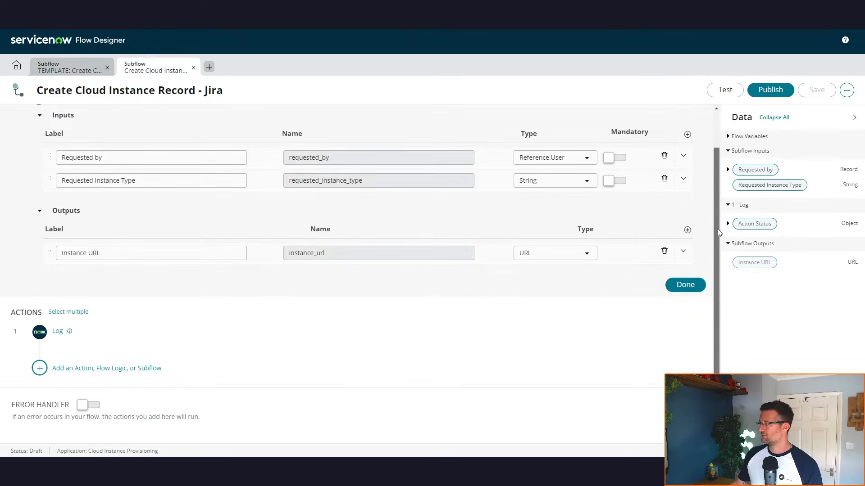
left_click(148, 369)
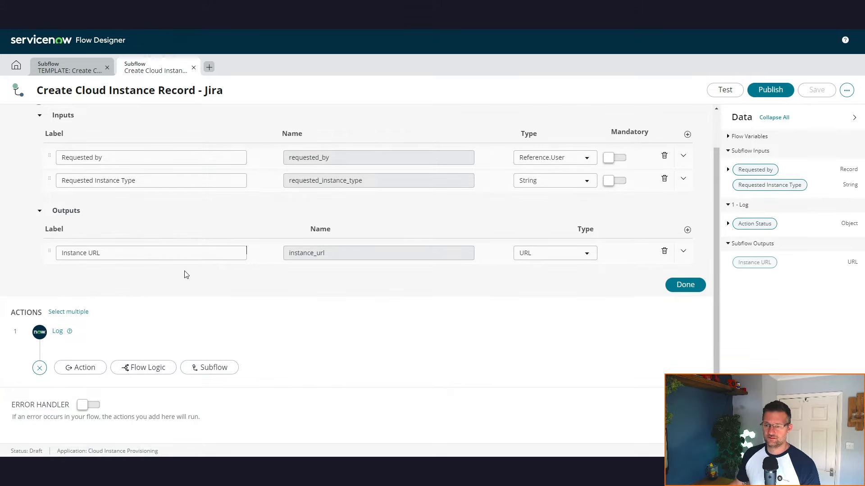
left_click(78, 367)
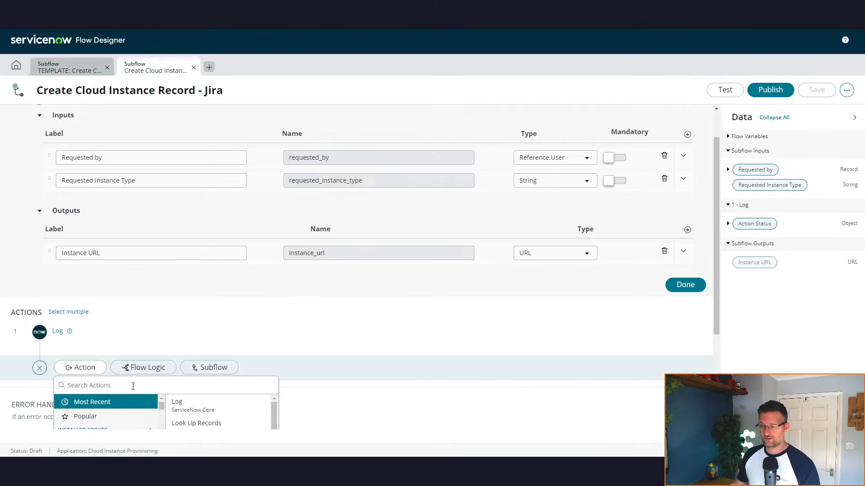
left_click_drag(715, 236, 717, 300)
left_click(113, 282)
type("crea")
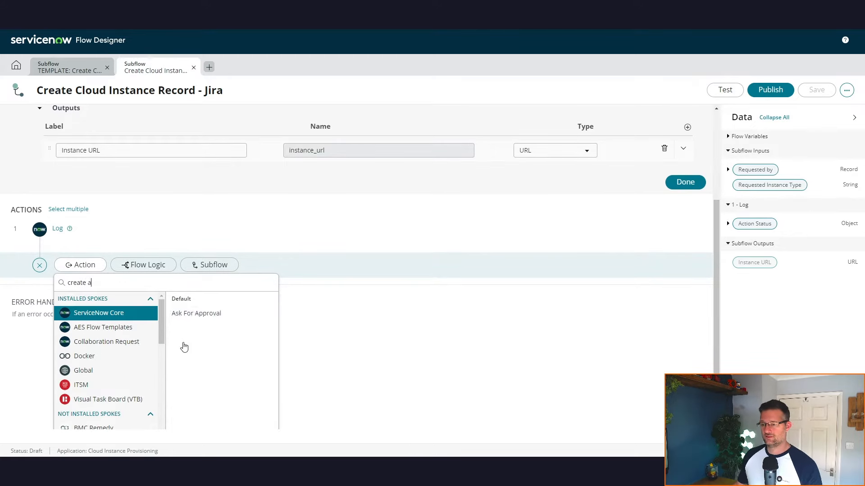
type("te a")
key("BackSpace")
key("BackSpace")
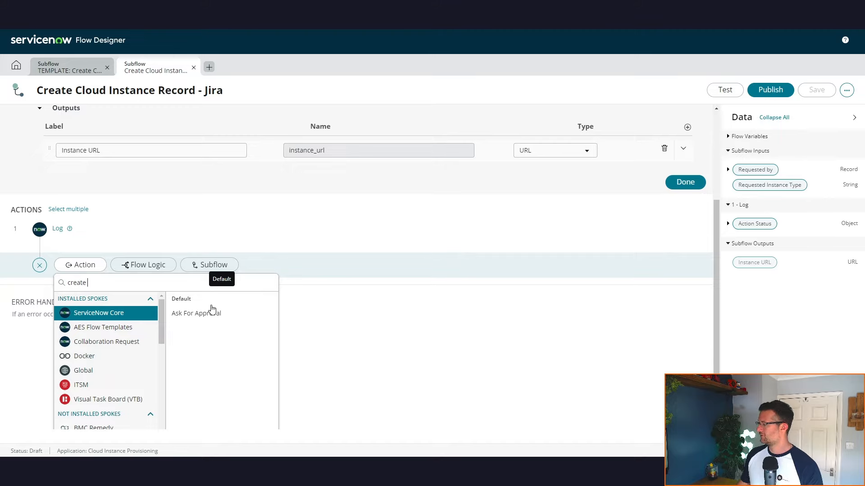
left_click(211, 309)
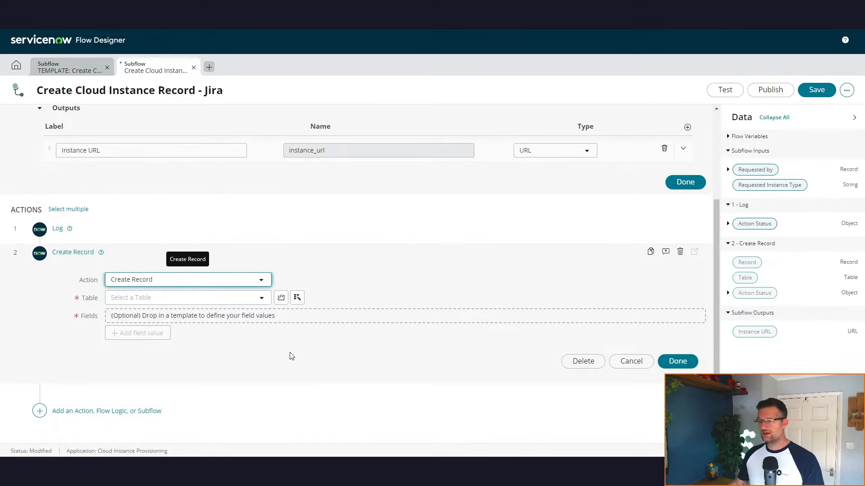
Step: Set the Create Record action's table to Cloud Instance [x_668694_cloud_ins_cloud_instance]
left_click(220, 299)
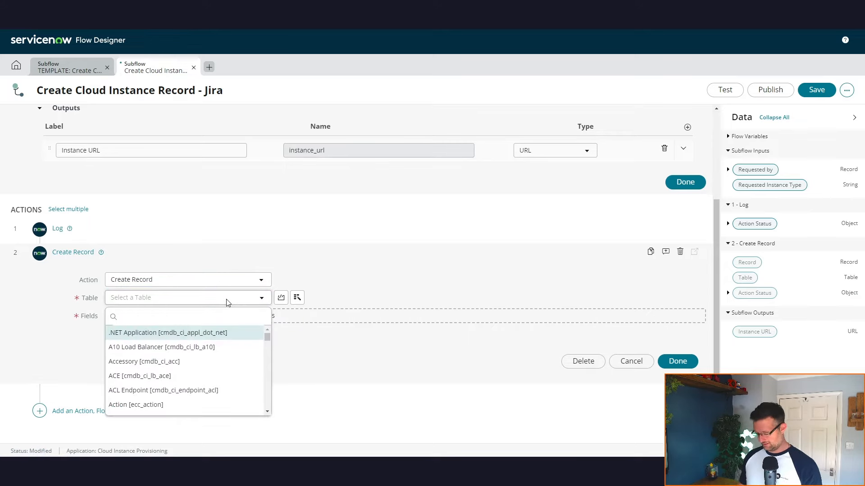
type("cloud")
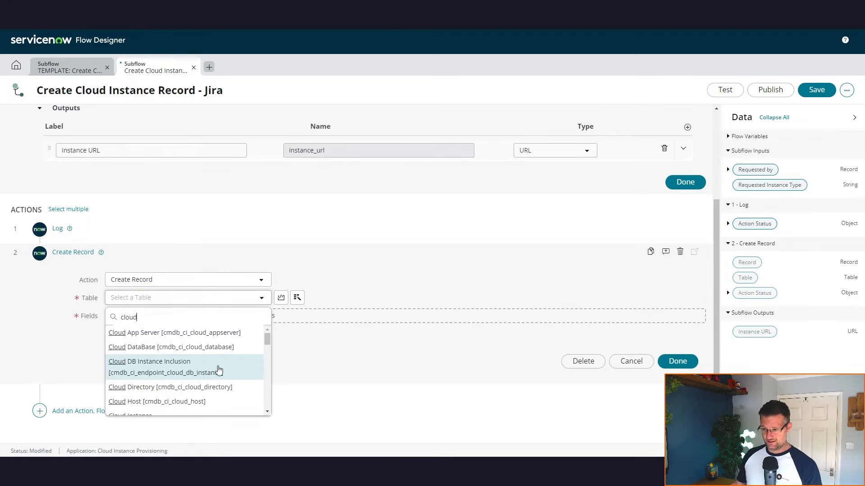
left_click_drag(266, 339, 268, 344)
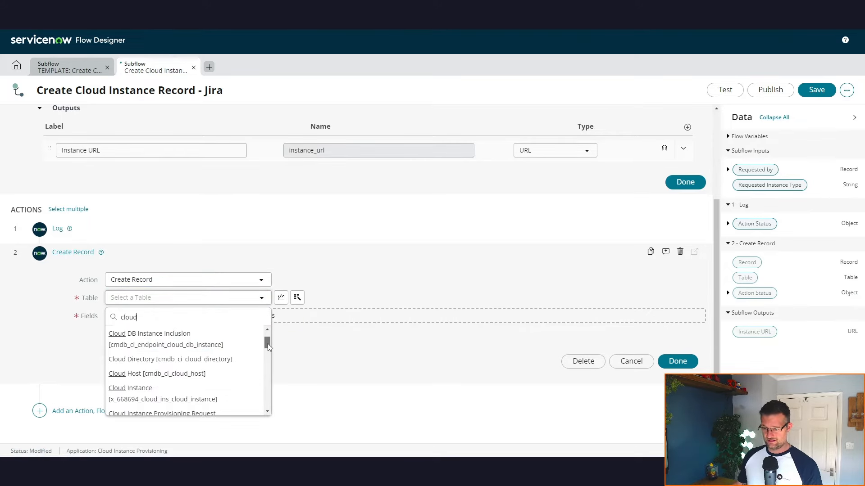
left_click(212, 384)
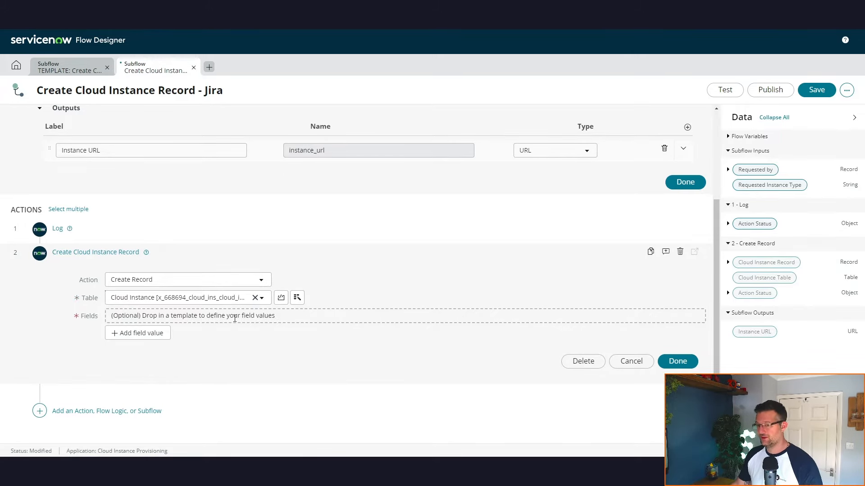
Step: Add the Owner and Instance Type fields to the Create Record action
left_click(162, 337)
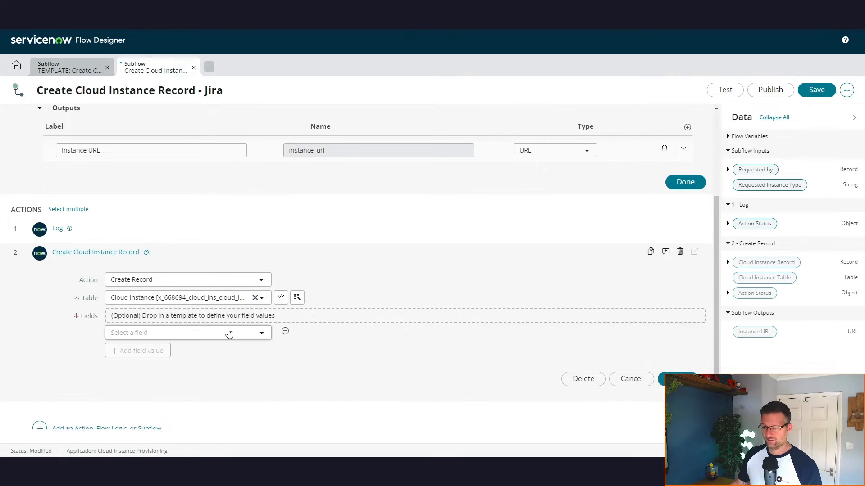
left_click(229, 334)
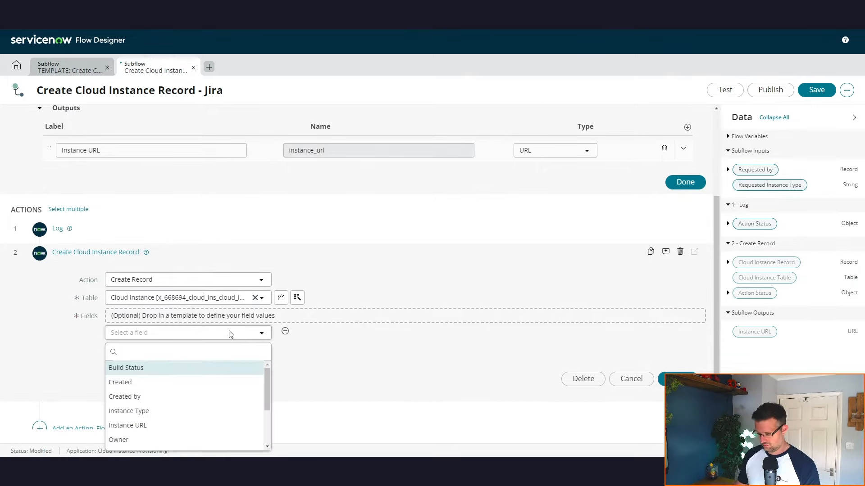
type("w")
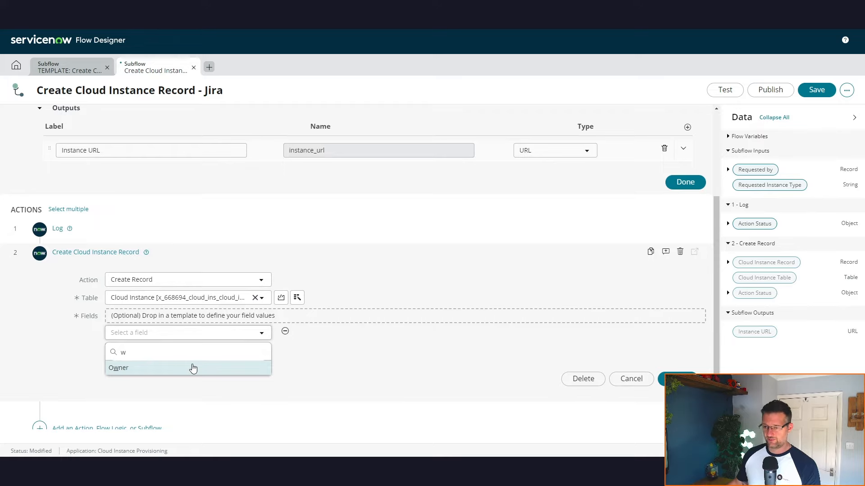
left_click(162, 369)
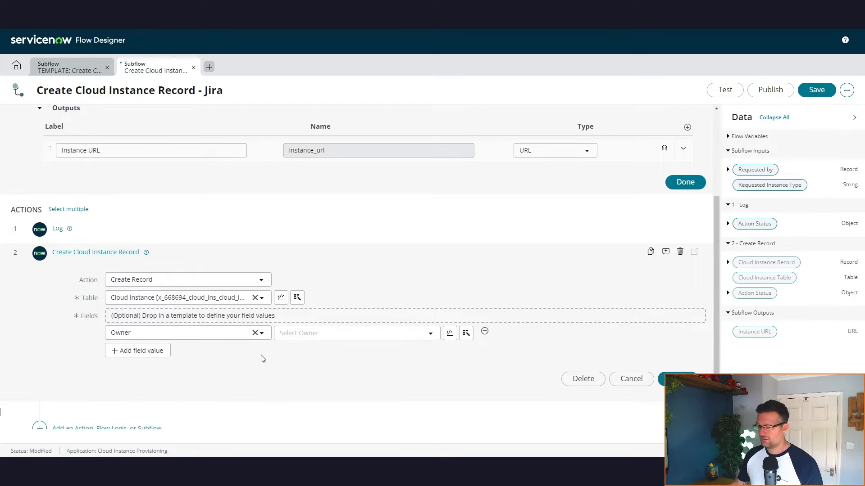
left_click(139, 351)
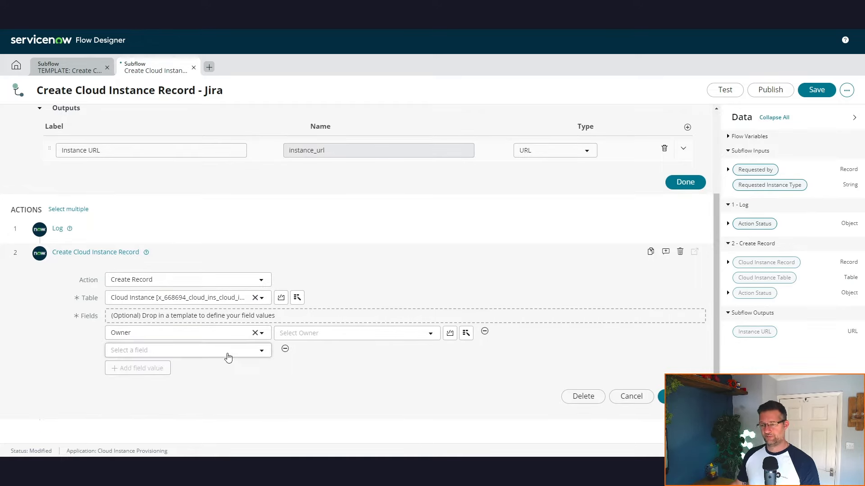
left_click(241, 351)
type("inst")
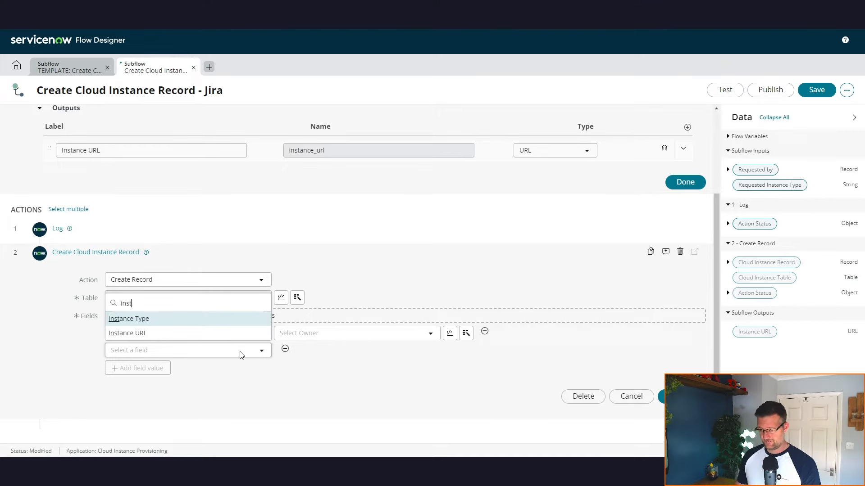
left_click(209, 319)
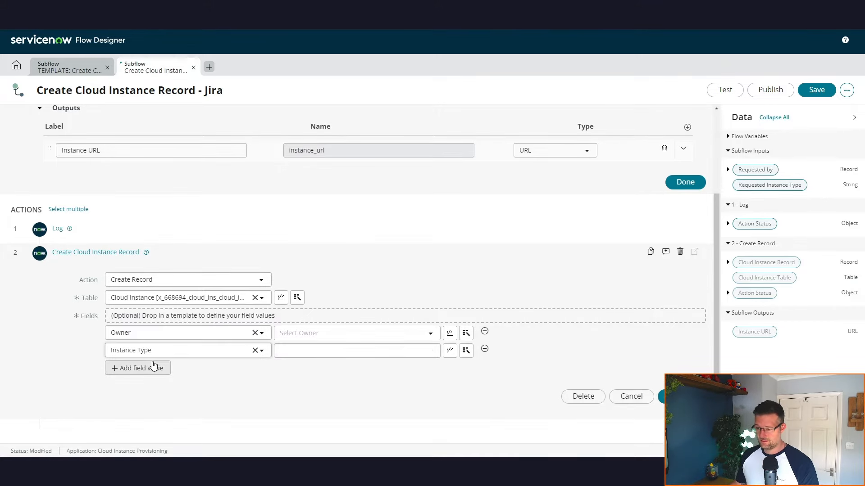
Step: Add the Instance URL and Build Status fields below Instance Type in the Create Record action
left_click(139, 367)
left_click(249, 367)
type("inst")
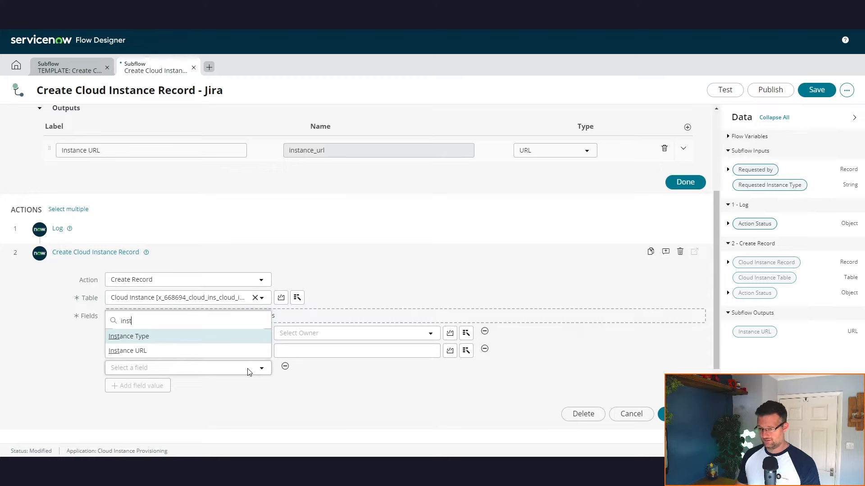
left_click(212, 351)
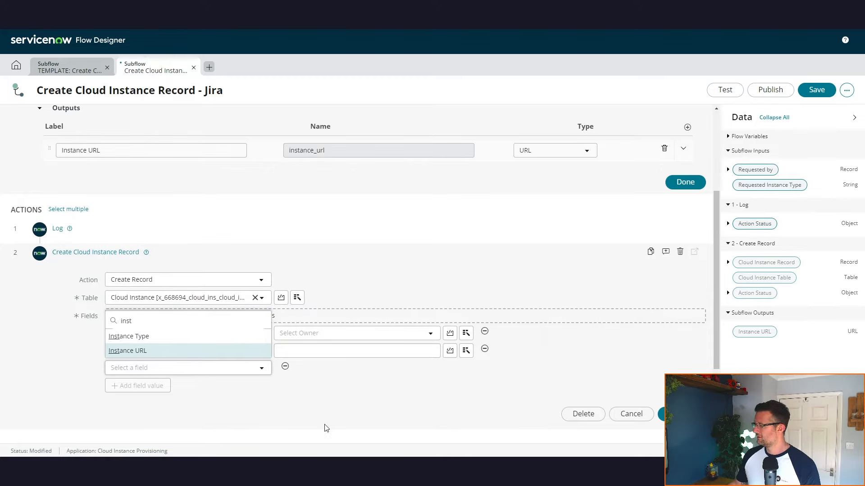
left_click(161, 387)
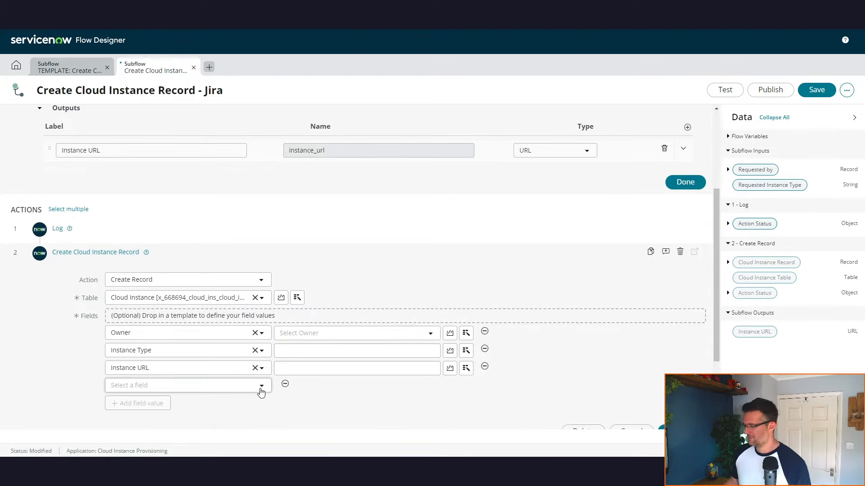
left_click(262, 387)
type("bus")
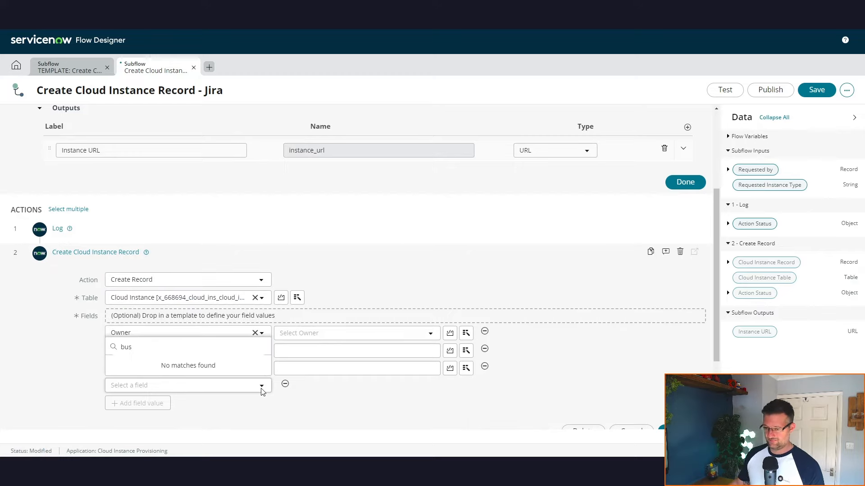
key("BackSpace")
type("u")
key("BackSpace")
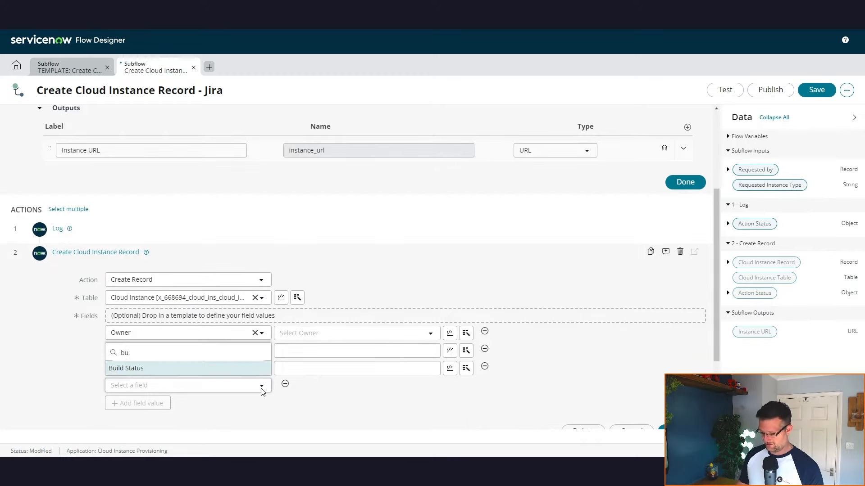
left_click(246, 369)
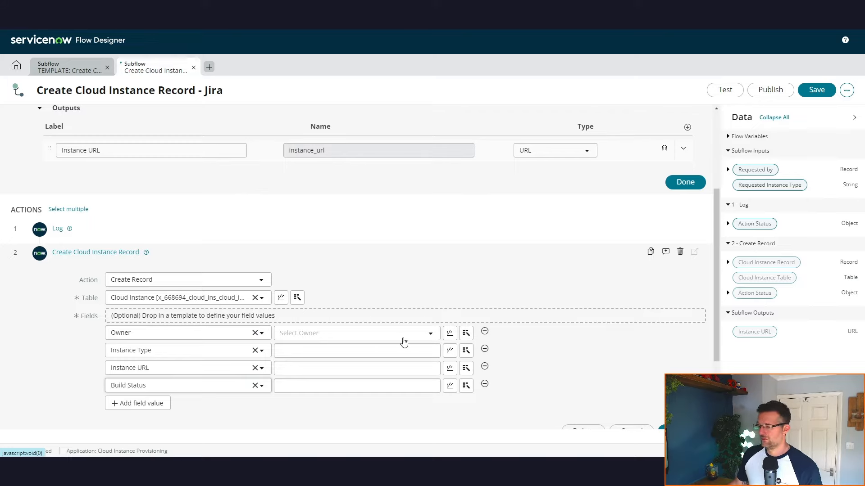
Step: Map Owner to the Requested by subflow input and Instance Type to the Requested Instance Type input
left_click(467, 334)
left_click(444, 223)
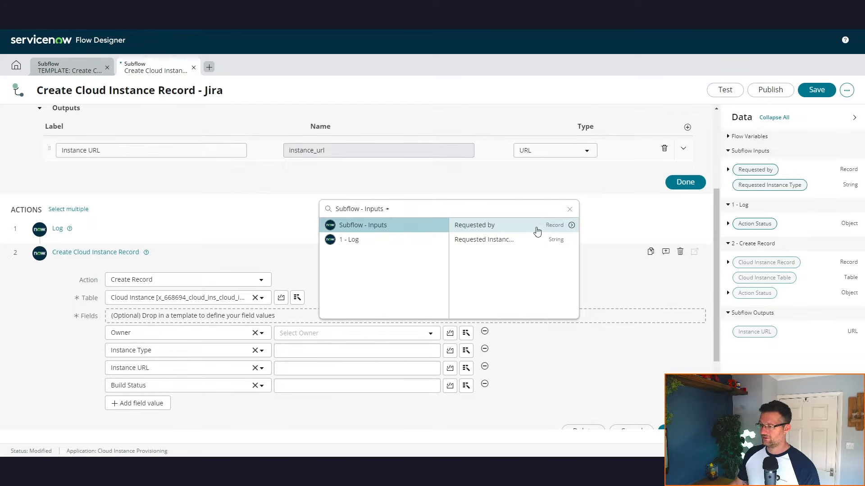
left_click(545, 228)
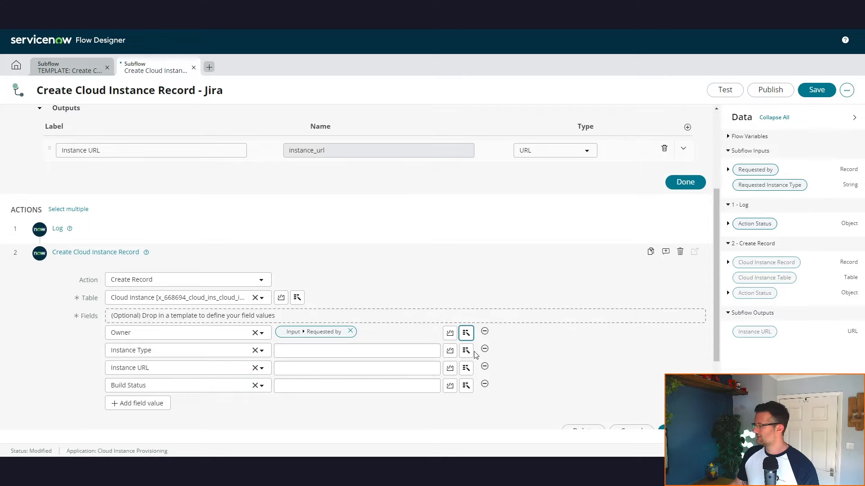
left_click(469, 350)
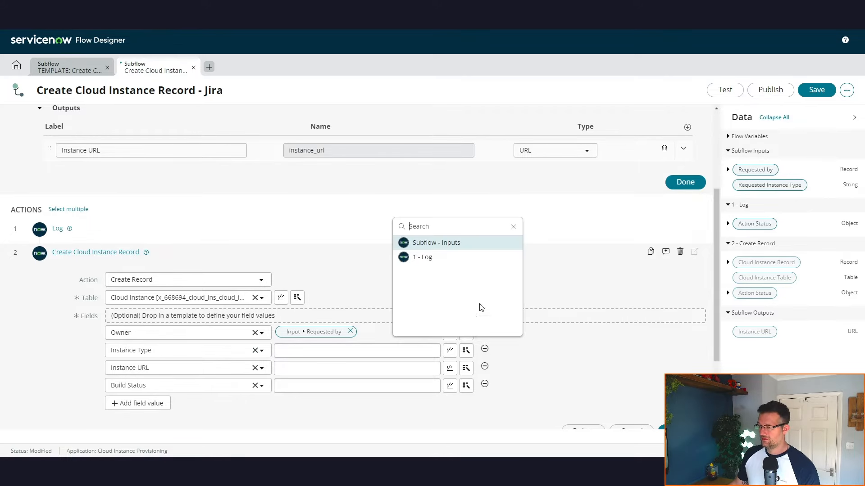
left_click(464, 244)
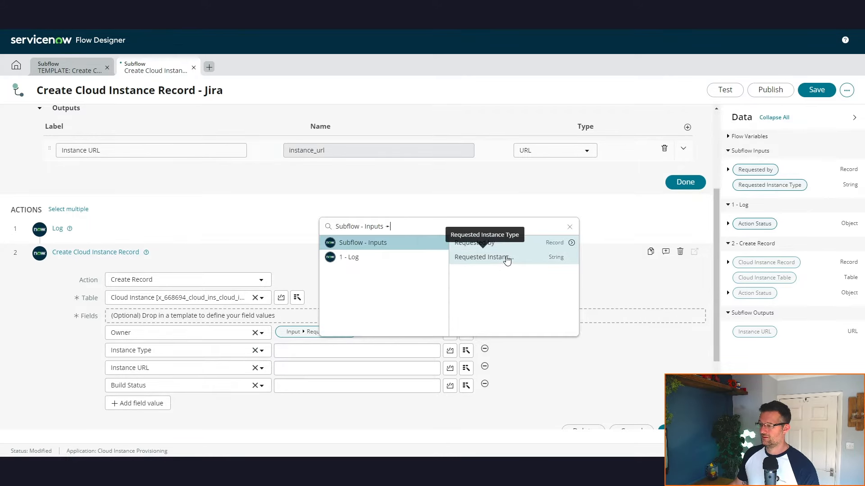
left_click(507, 261)
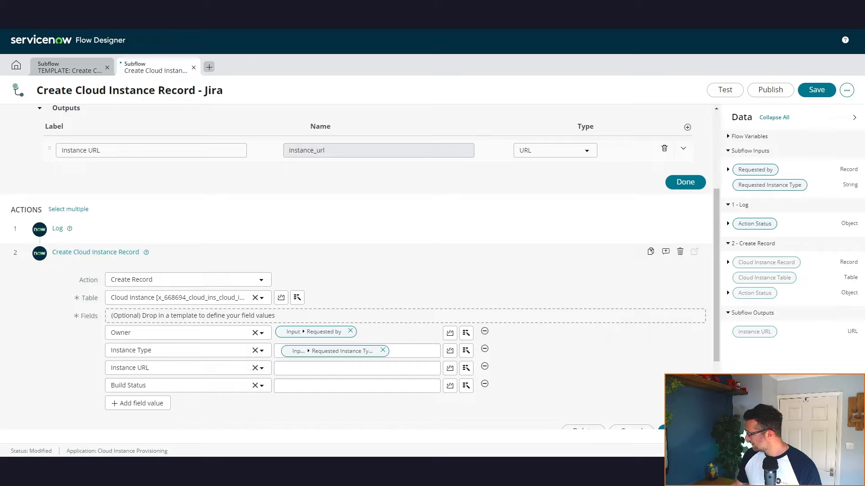
left_click(315, 369)
type("https://mycompany-")
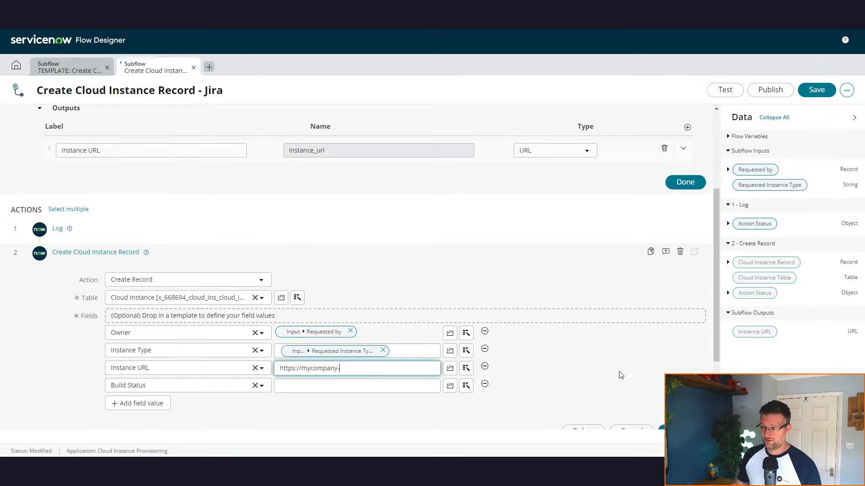
key("alt+Tab")
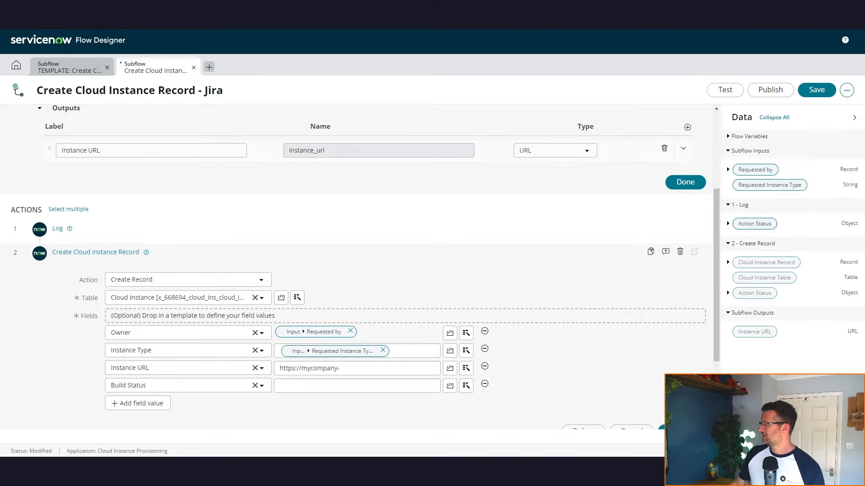
left_click(466, 368)
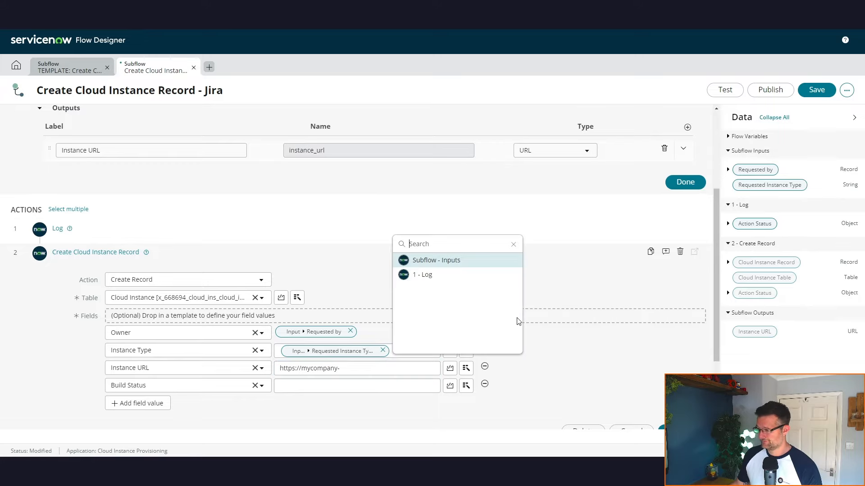
left_click(490, 261)
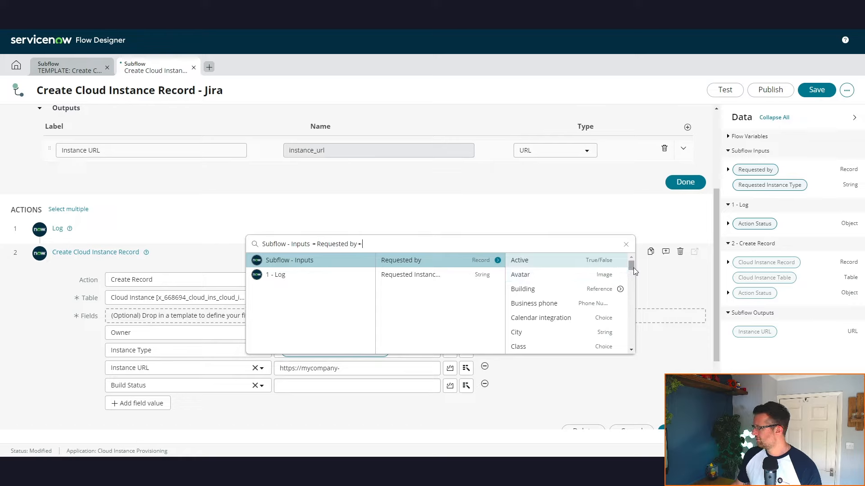
left_click_drag(632, 267, 634, 312)
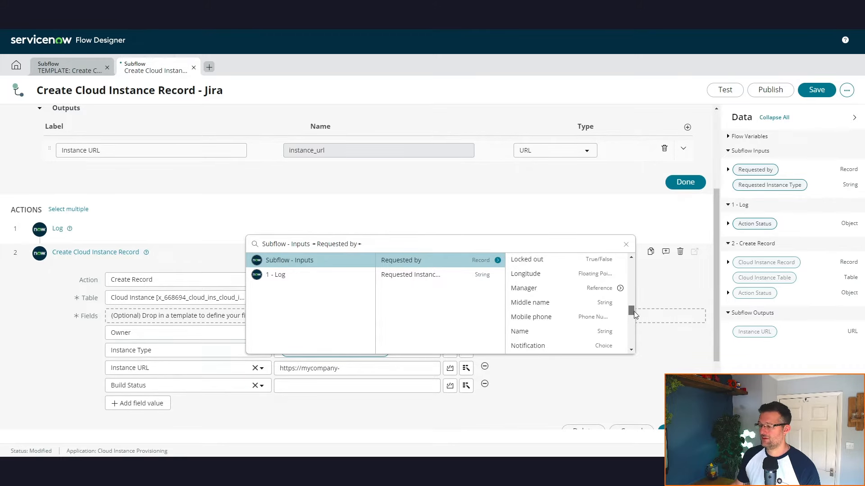
left_click(593, 333)
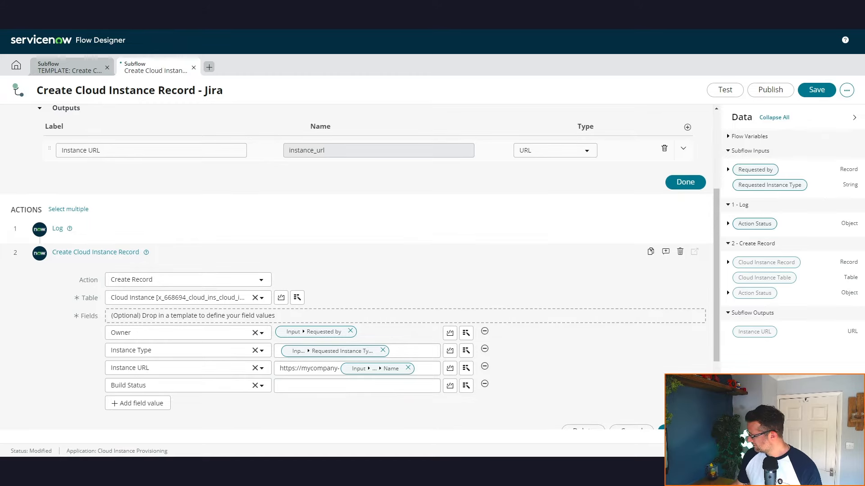
left_click(429, 372)
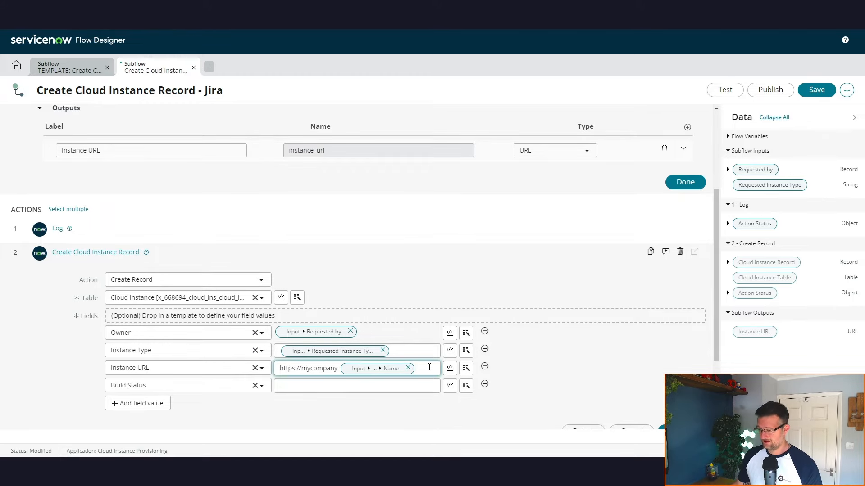
type(".atlassian.net")
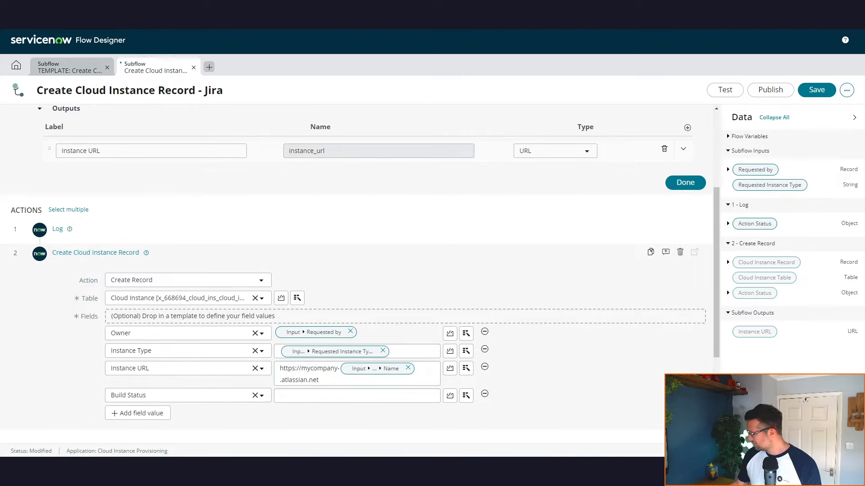
Step: Set Build Status to In Progress and finish the Create Cloud Instance Record action
left_click(393, 399)
type("In Progress")
left_click(585, 384)
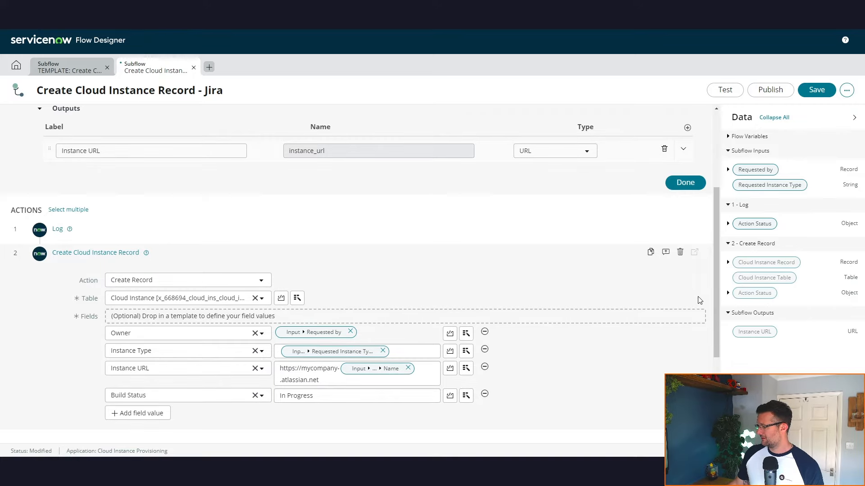
left_click_drag(715, 295, 715, 304)
left_click(686, 358)
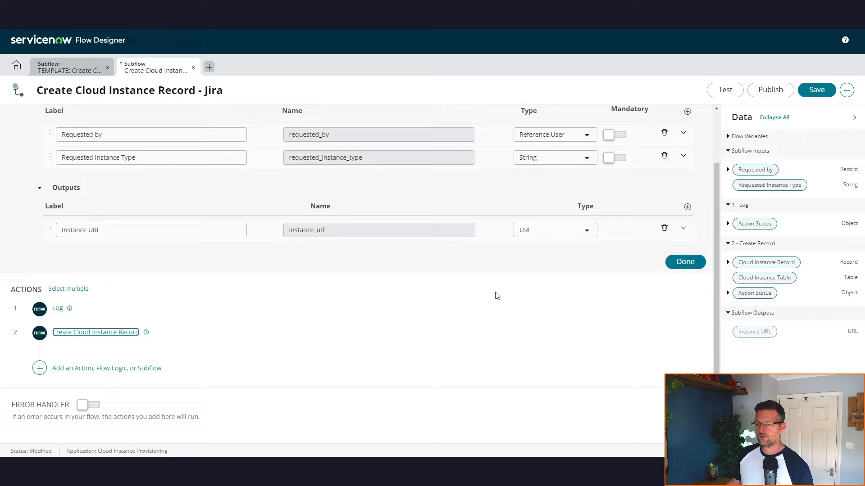
Step: Add an Assign Subflow Outputs flow logic step after the Create Cloud Instance Record action
left_click(106, 370)
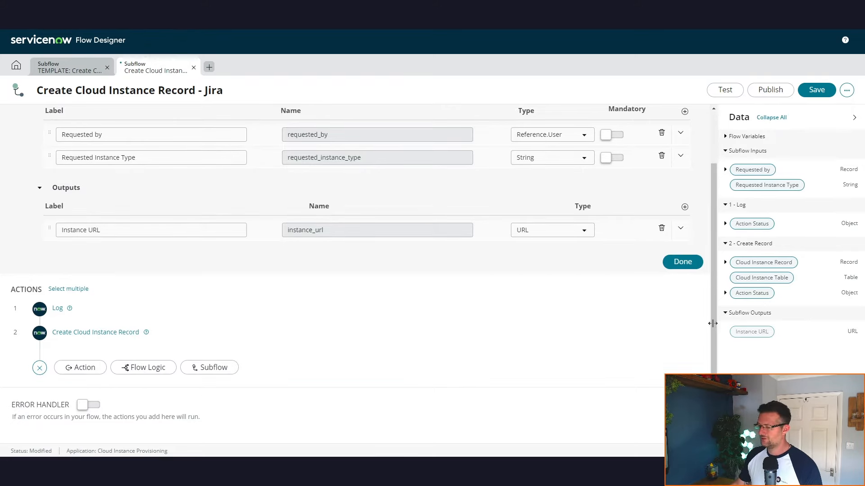
left_click(144, 368)
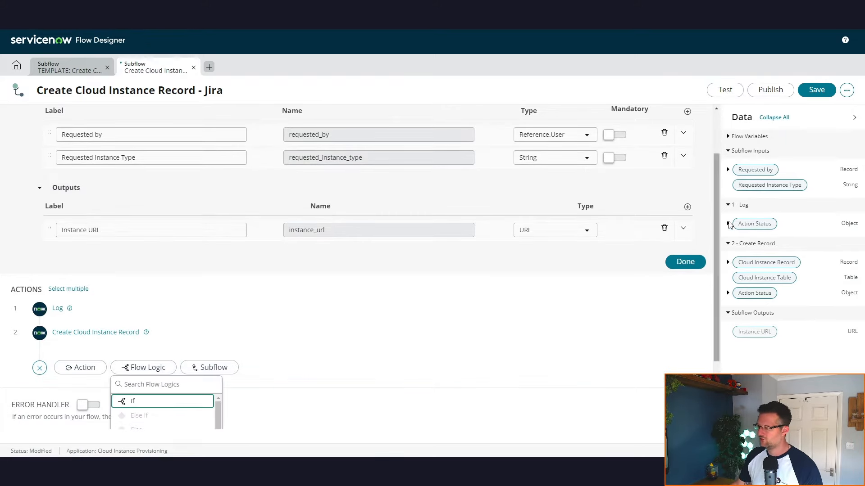
left_click_drag(716, 231, 716, 291)
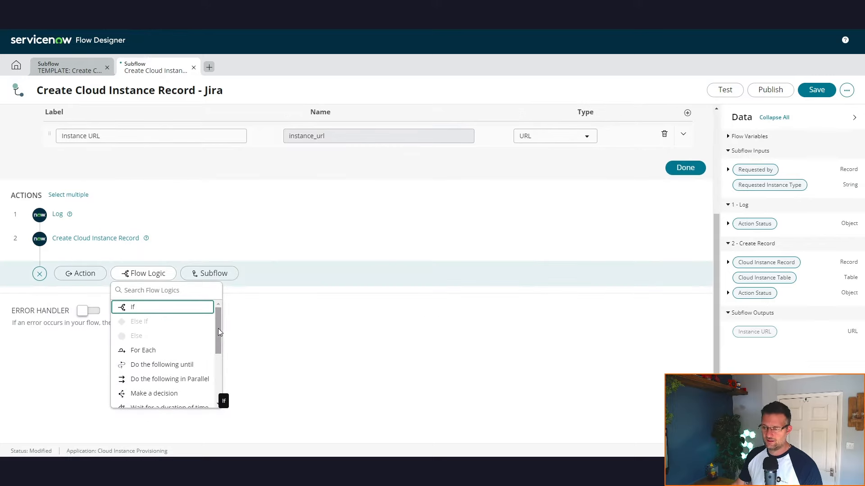
scroll(218, 329, "down", 3)
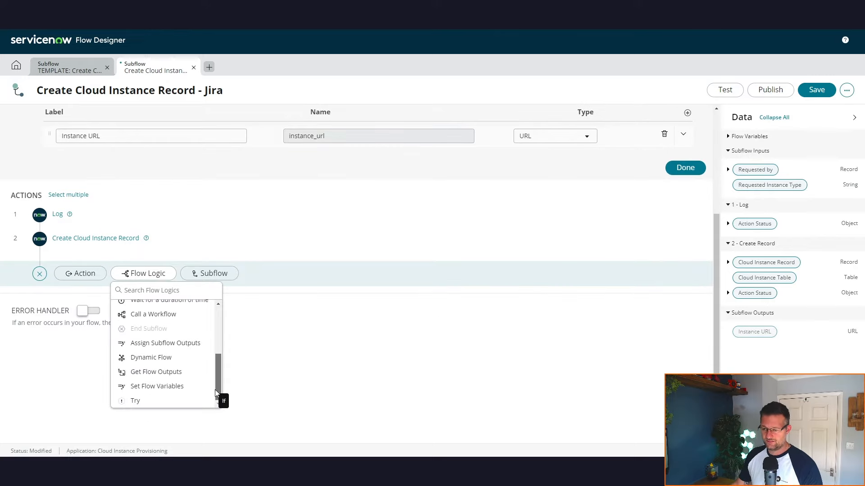
left_click(179, 343)
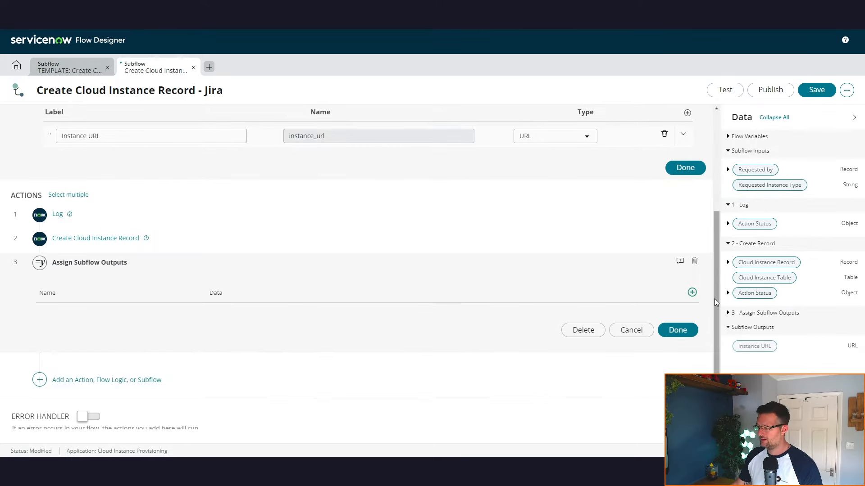
Step: Assign the Instance URL subflow output to the Instance URL of the Cloud Instance Record from step 2, Create Record
left_click(692, 292)
left_click(143, 320)
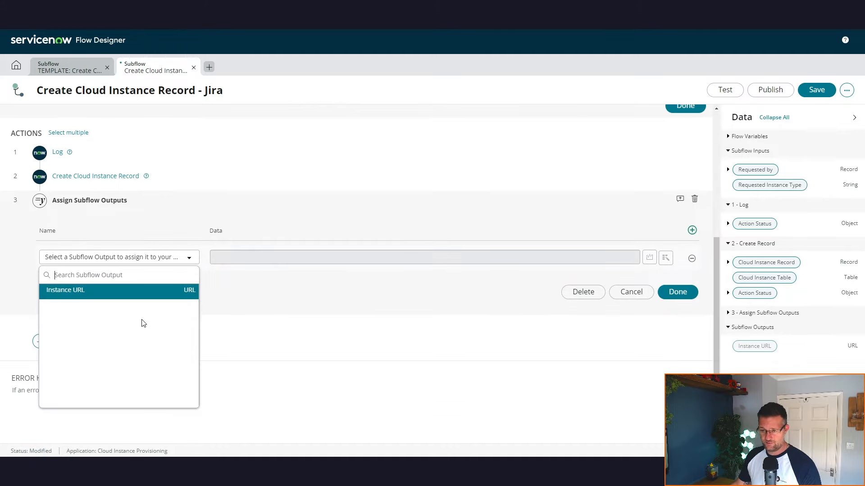
left_click(115, 294)
left_click(443, 285)
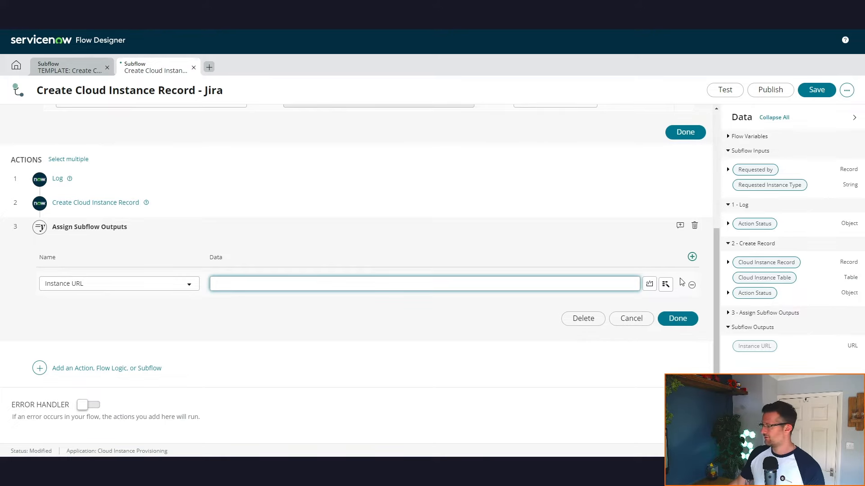
left_click(666, 284)
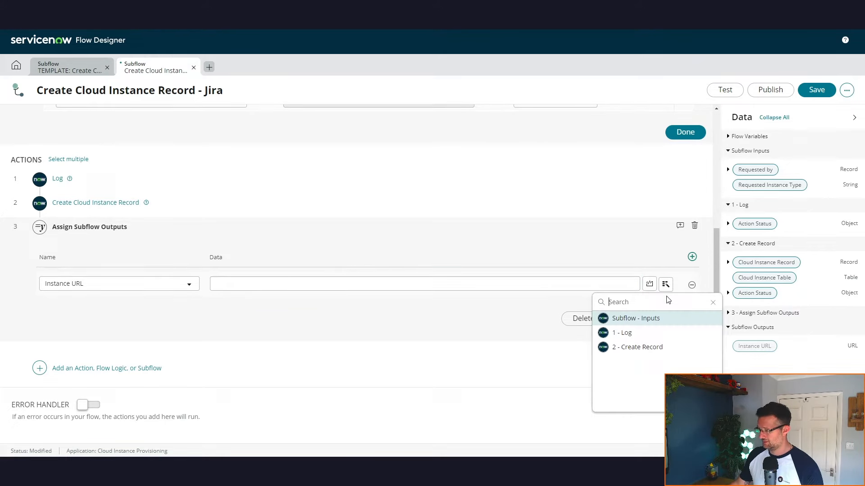
left_click(652, 351)
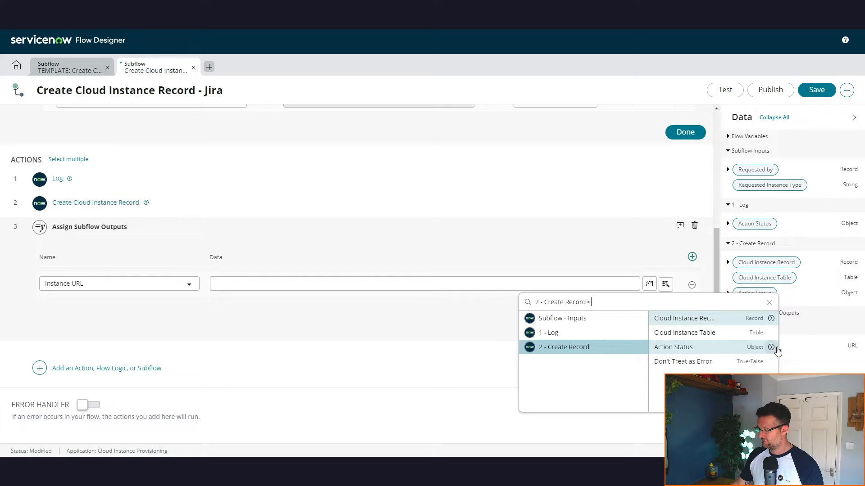
left_click(770, 318)
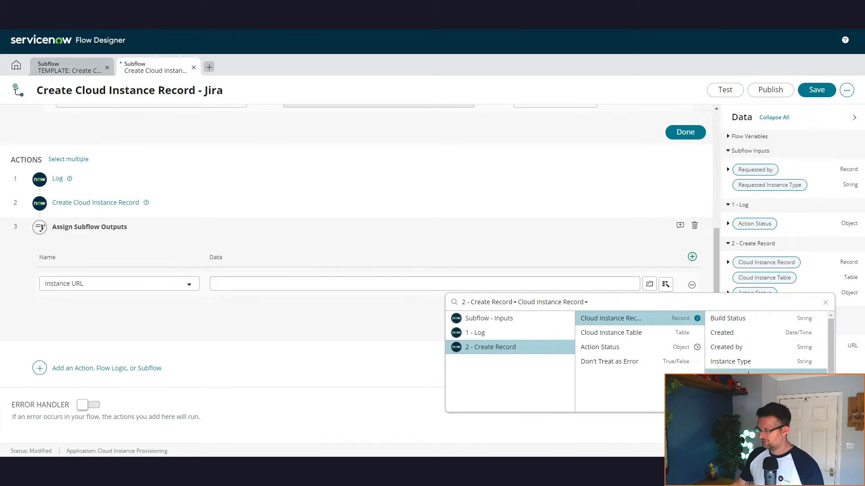
left_click(820, 372)
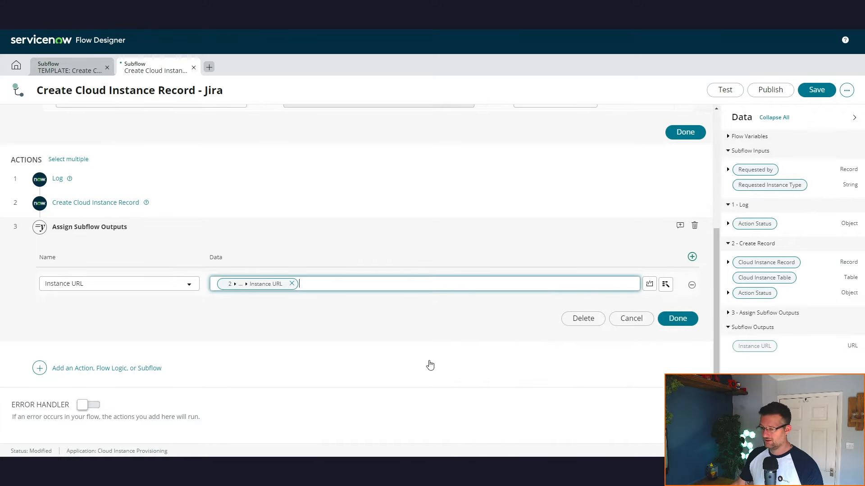
left_click(676, 319)
Step: Save and publish the Create Cloud Instance Record - Jira subflow
left_click(815, 89)
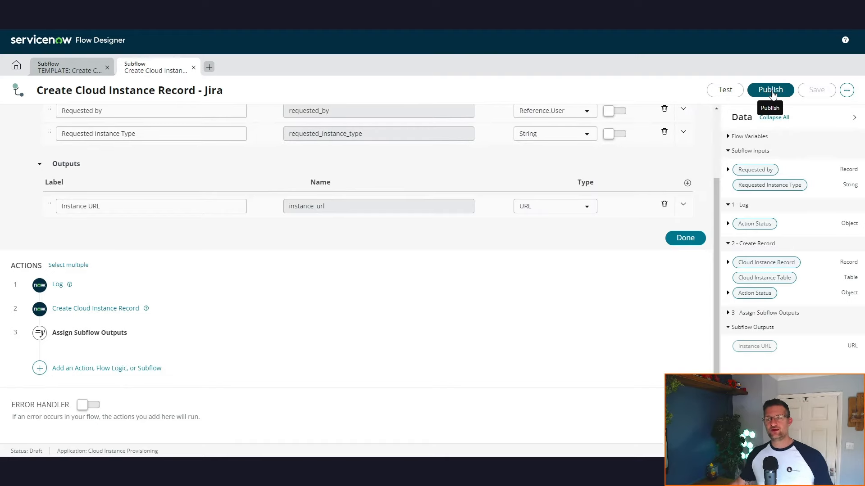
left_click(771, 90)
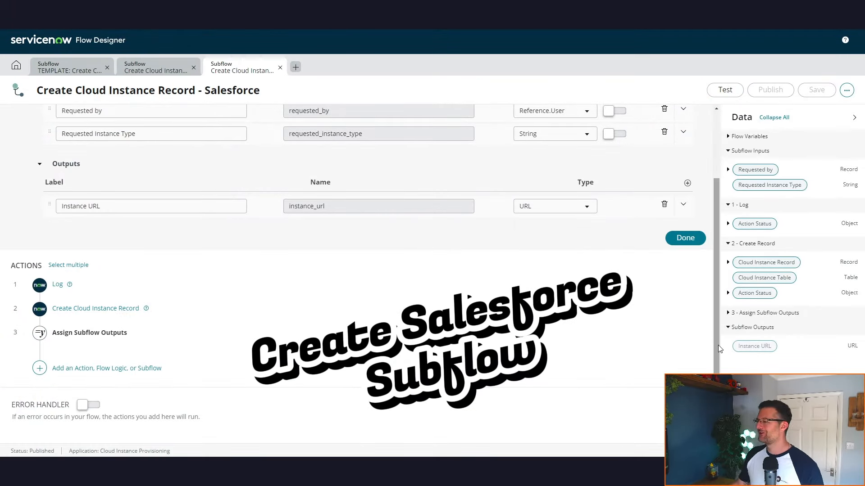
Step: Review the Create Cloud Instance Record action's field values in the Salesforce subflow
left_click_drag(717, 345, 709, 325)
left_click(115, 337)
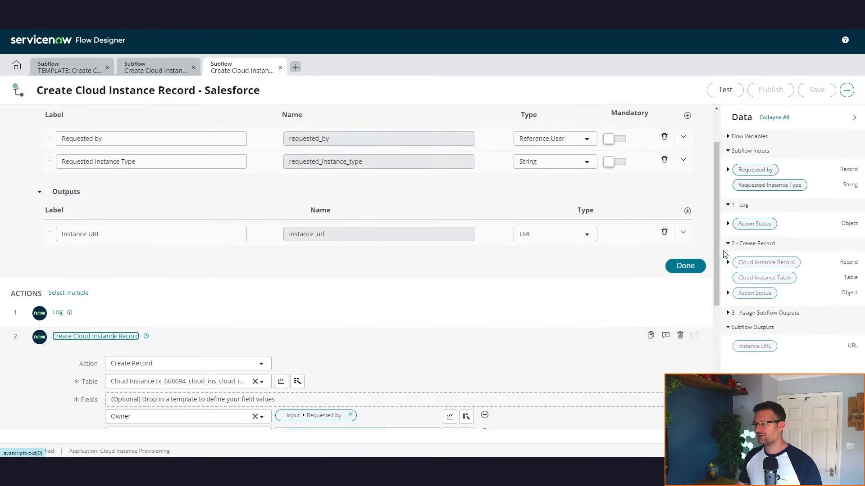
left_click_drag(717, 242, 726, 317)
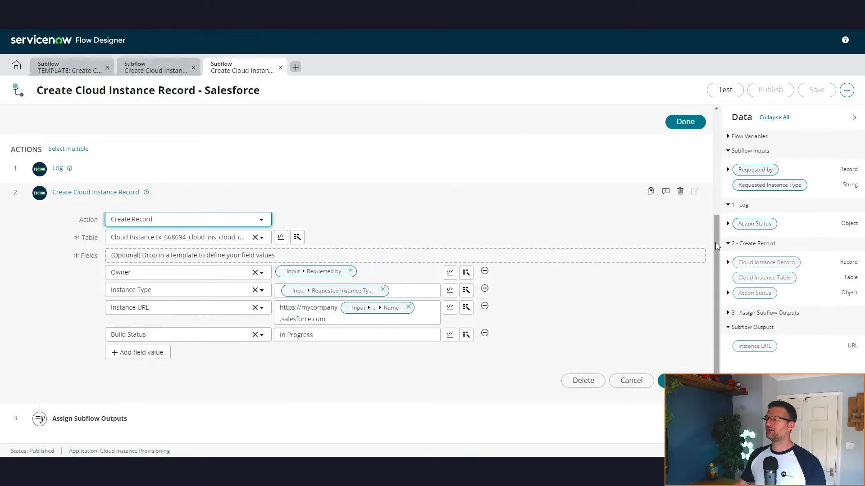
scroll(717, 246, "up", 5)
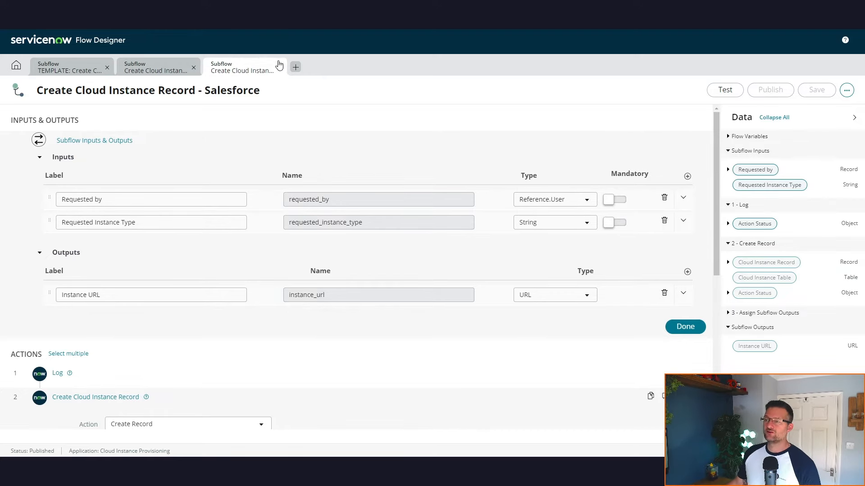
Step: Create a flow named Process Cloud Instance Provisioning Request in the Cloud Instance Provisioning application and skip the introductory tour
left_click(16, 65)
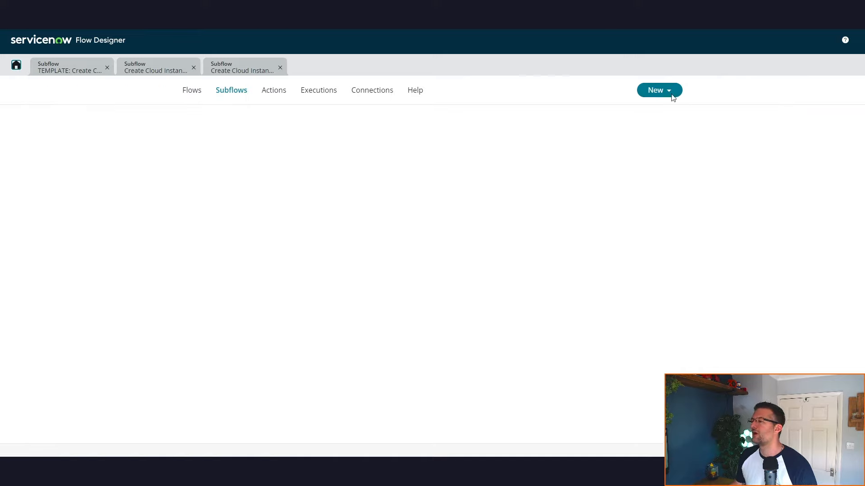
left_click(661, 90)
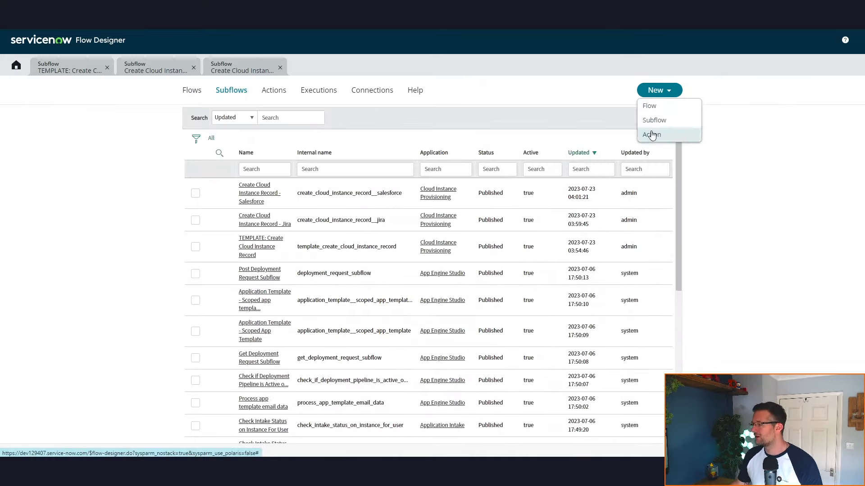
left_click(649, 106)
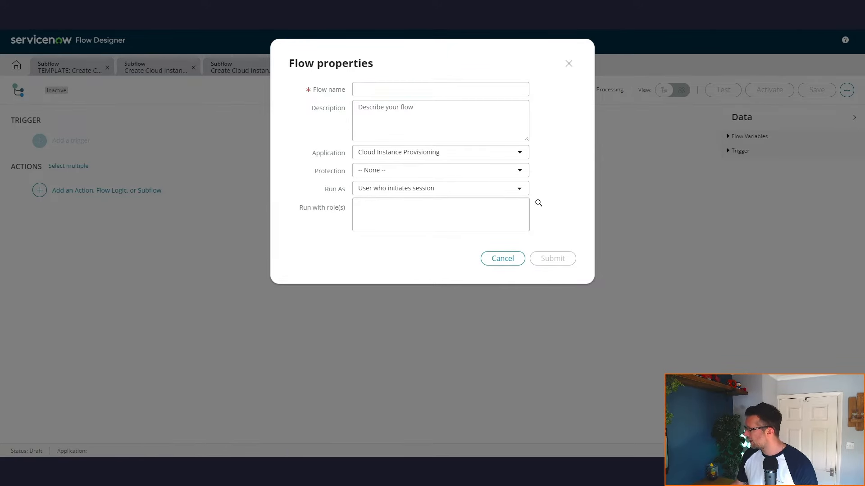
type("Process Cloud Instance Provisioning Request")
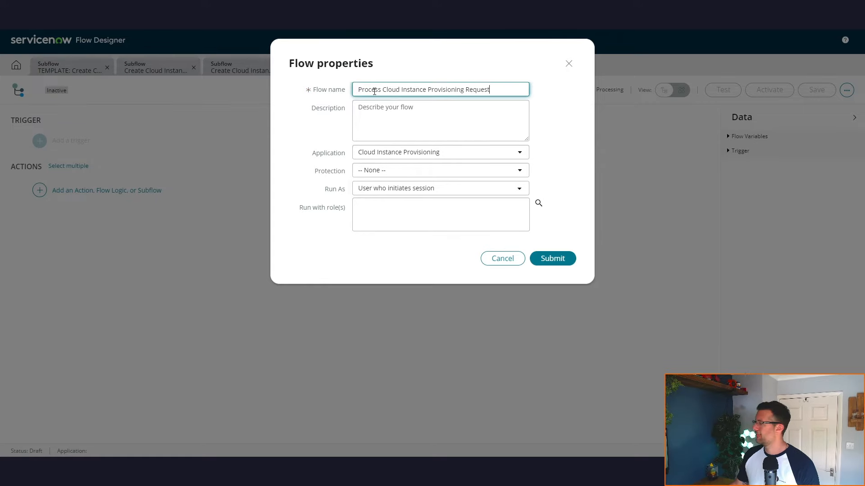
left_click(564, 265)
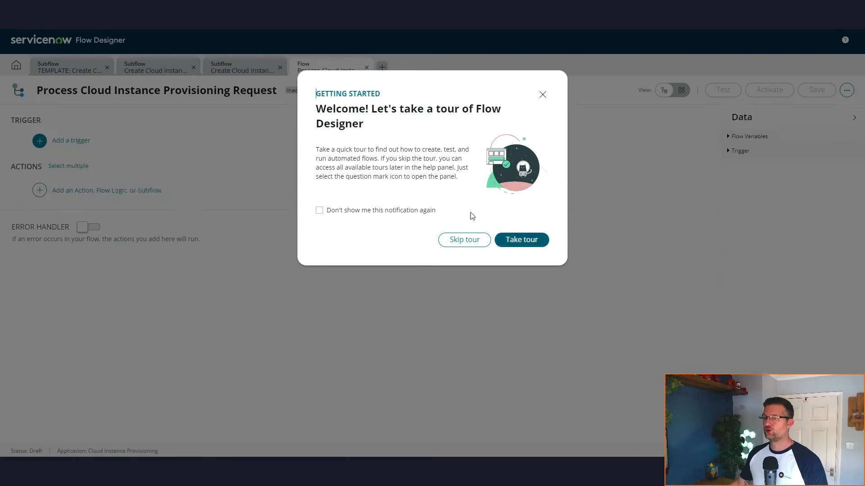
left_click(320, 211)
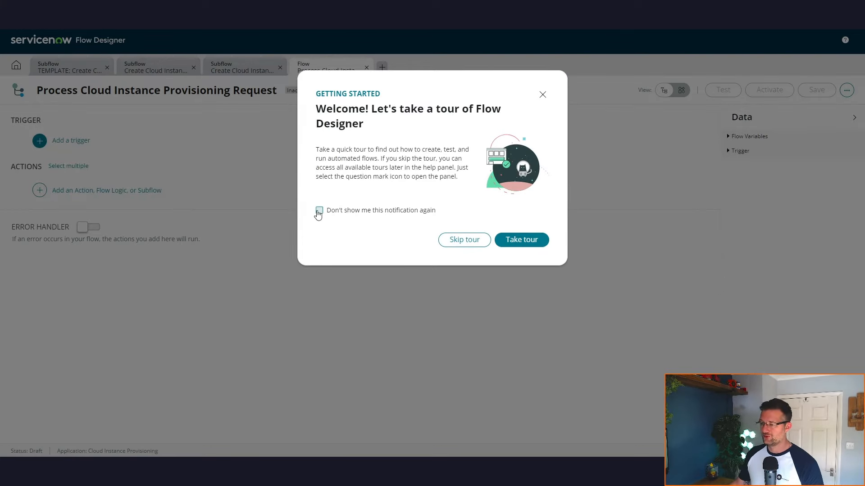
left_click(464, 239)
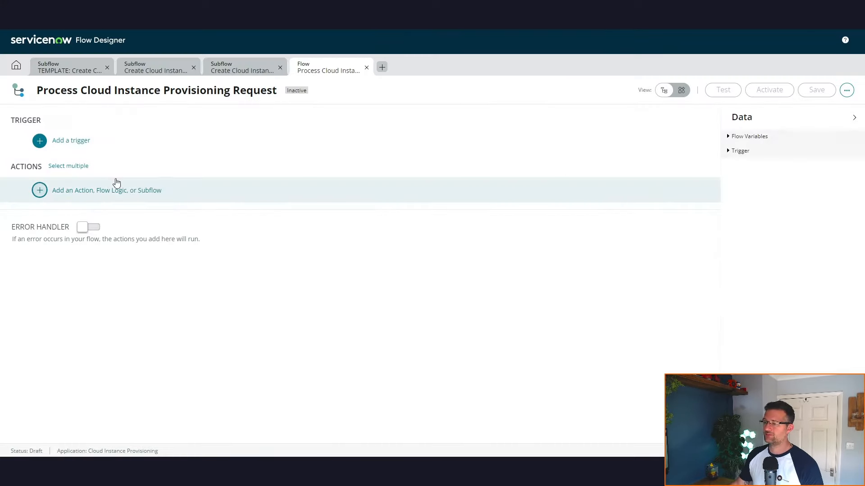
Step: Add a record Created trigger on the Cloud Instance Provisioning Request table with no condition filters
left_click(63, 141)
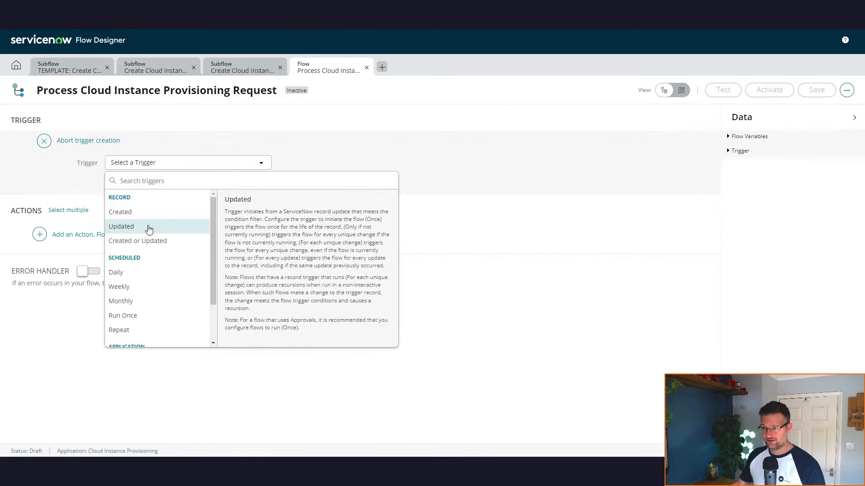
left_click(141, 213)
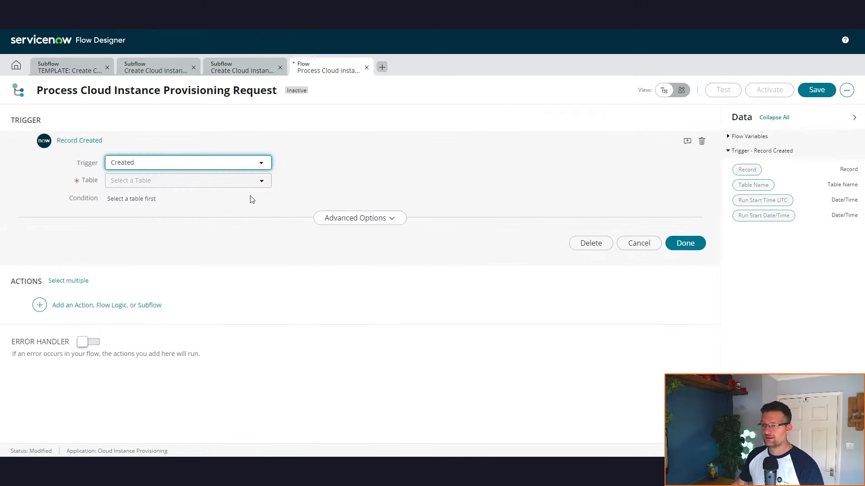
left_click(261, 186)
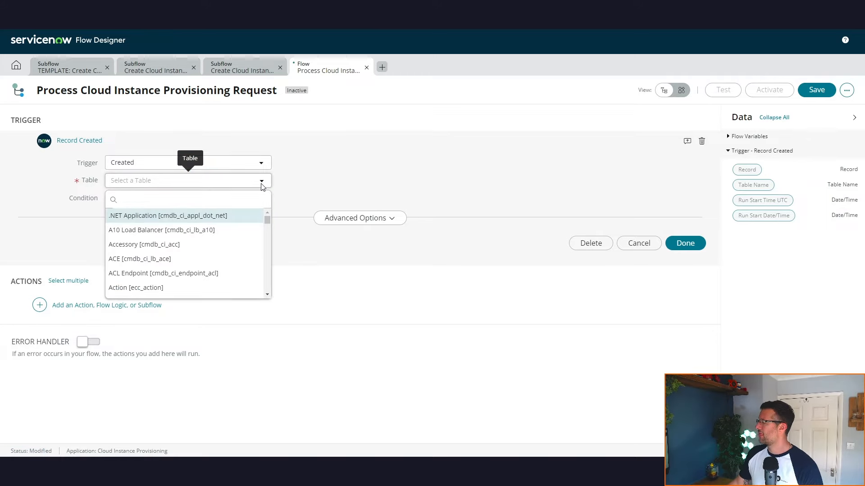
type("clo")
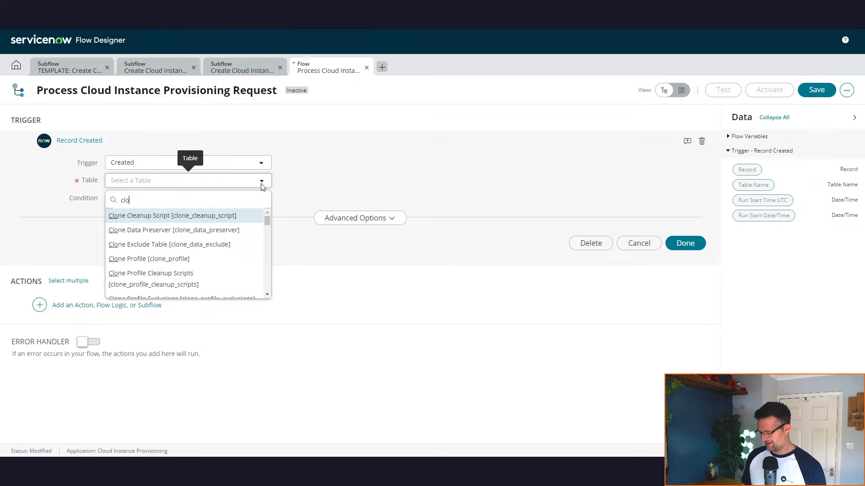
type("ud insta")
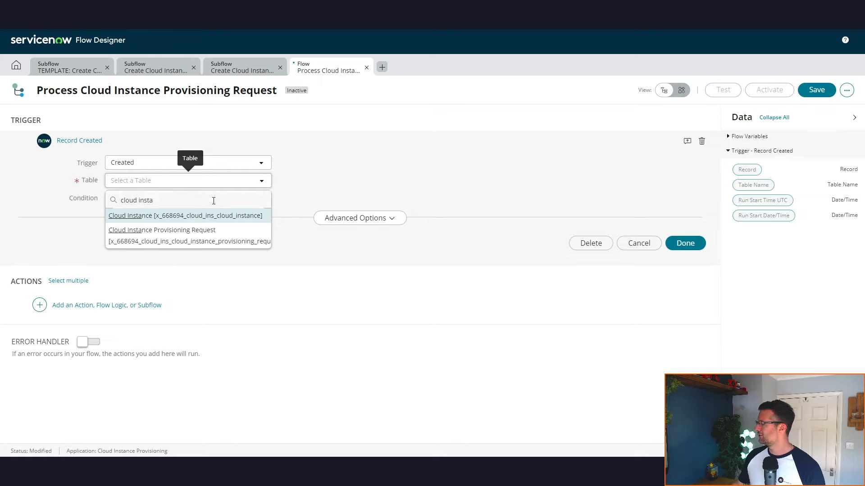
left_click(202, 240)
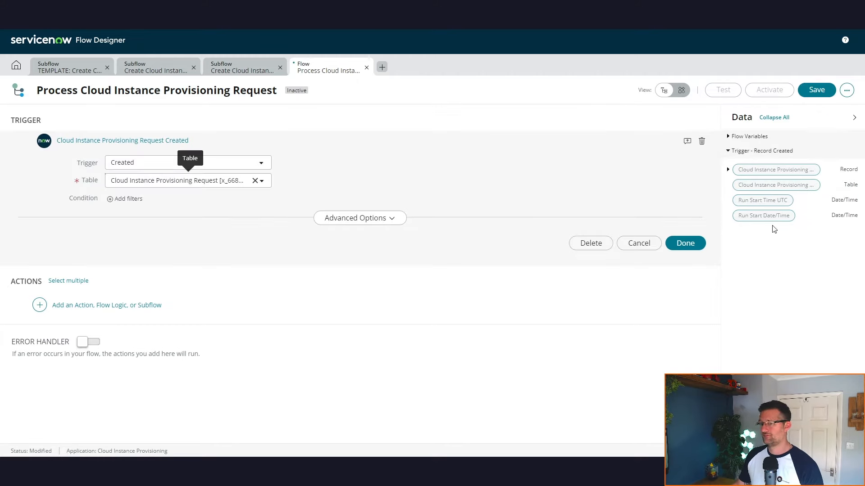
left_click(685, 242)
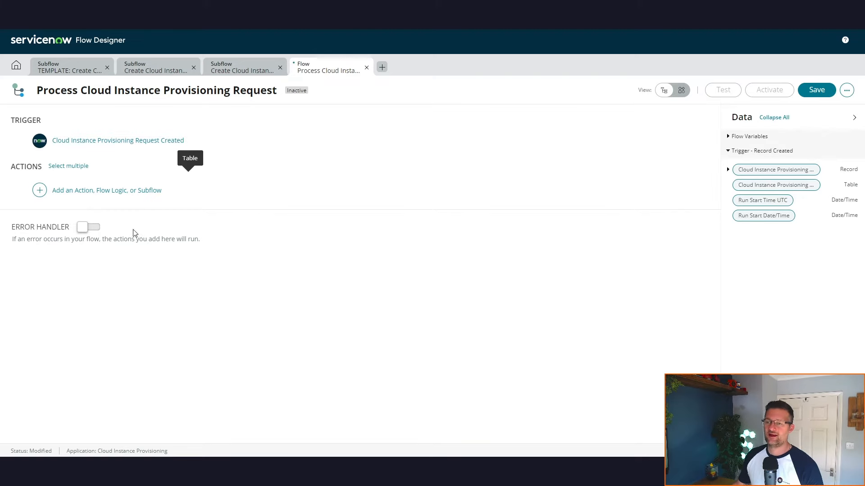
Step: Add Dynamic Flow logic as the first action of the flow
left_click(103, 189)
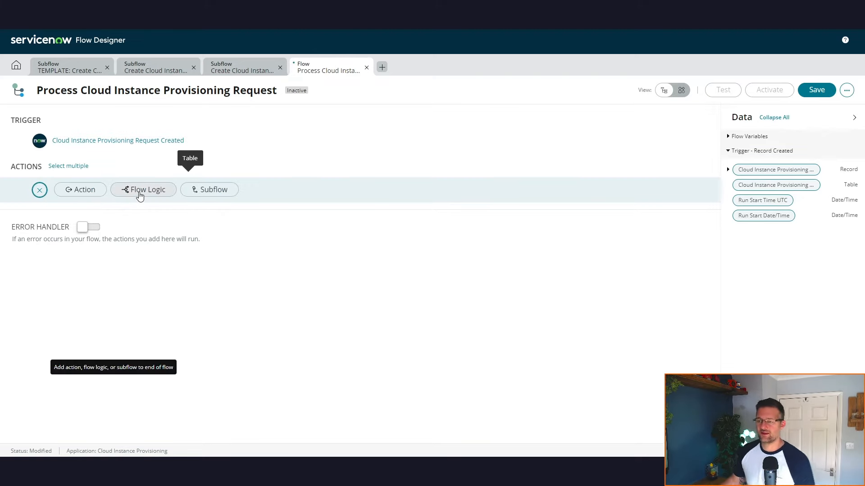
left_click(138, 192)
left_click_drag(221, 243, 214, 297)
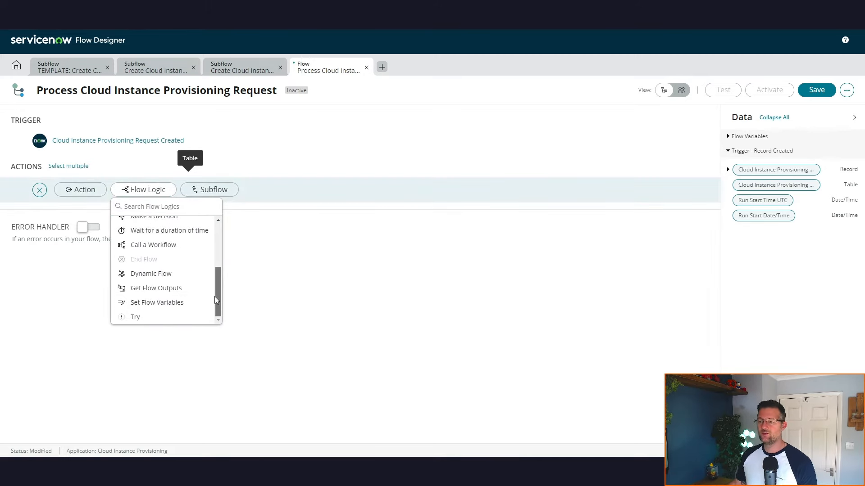
left_click(173, 279)
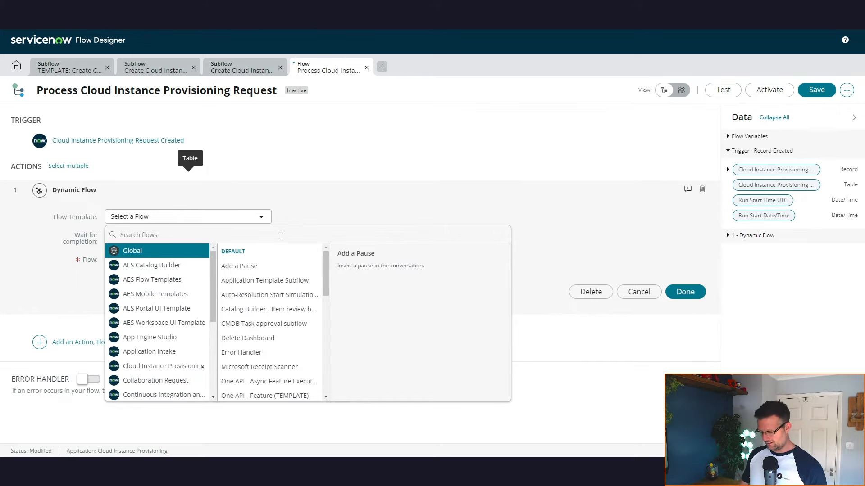
type("TEMPLA")
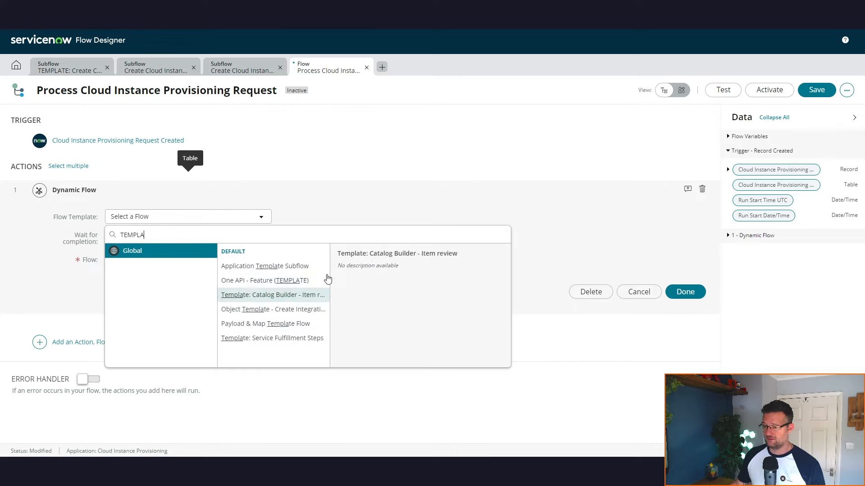
left_click_drag(231, 240, 131, 248)
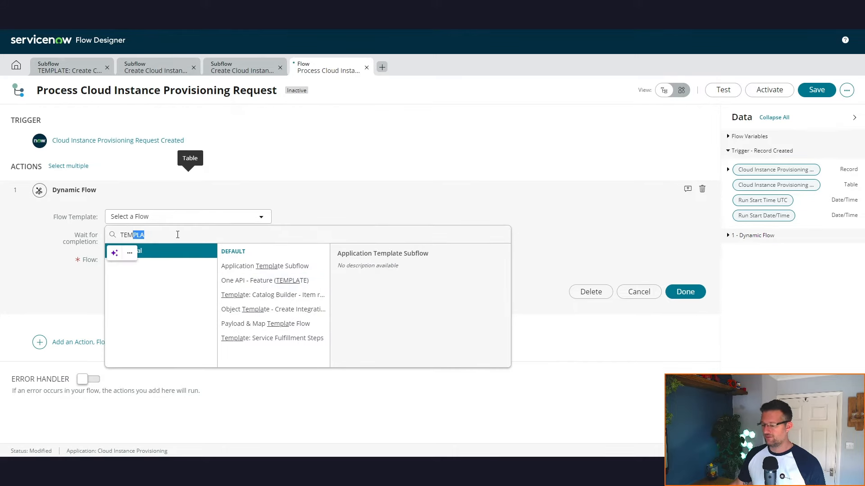
key("BackSpace")
key("BackSpace")
key("BackSpace")
key("BackSpace")
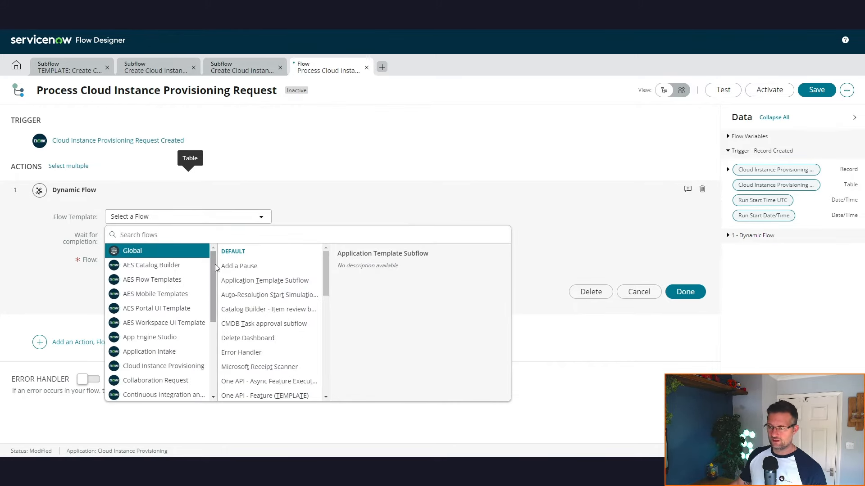
Step: Set the Dynamic Flow's template to TEMPLATE: Create Cloud Instance Record from the Cloud Instance Provisioning application
scroll(209, 282, "down", 2)
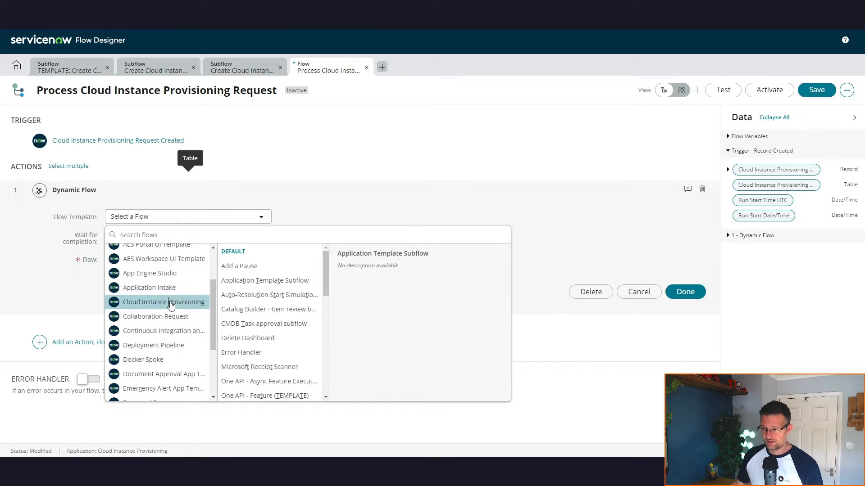
left_click(171, 301)
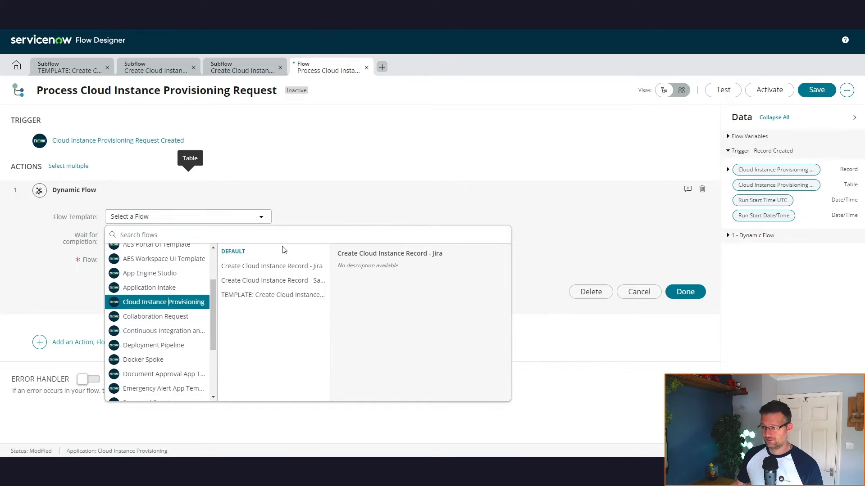
left_click(264, 295)
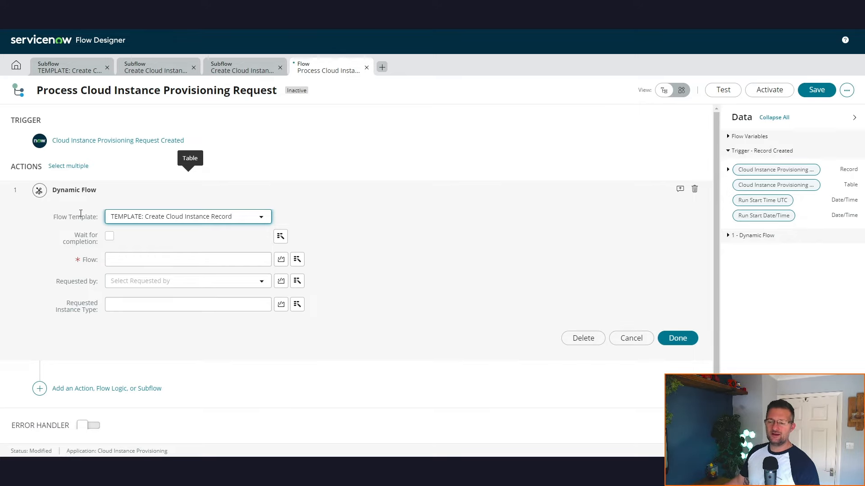
left_click_drag(103, 285, 55, 284)
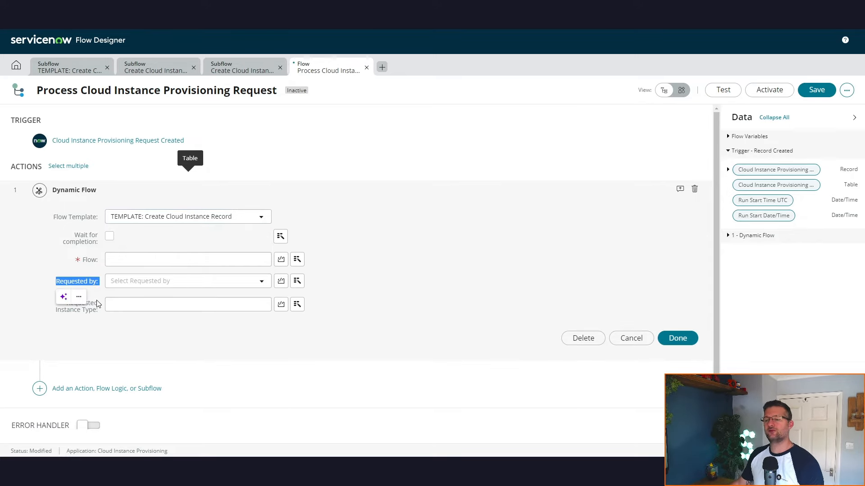
left_click_drag(98, 311, 71, 341)
left_click(71, 341)
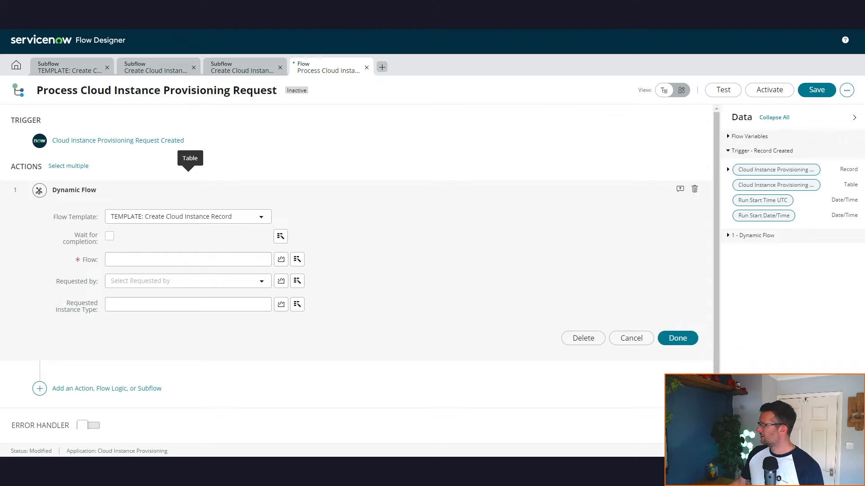
Step: Set the Dynamic Flow's Flow value to "Create Cloud Instance Record - " followed by the trigger record's Requested Instance Type
left_click(161, 260)
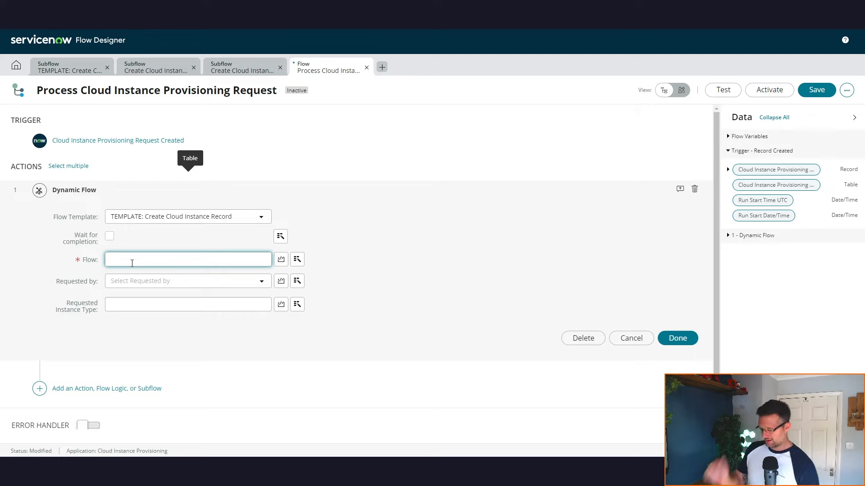
type("Create")
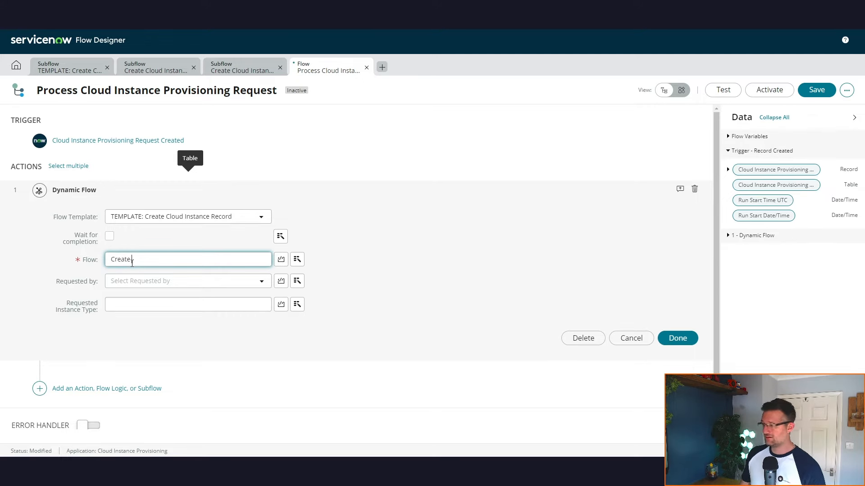
type(" Cloud Instance Record -")
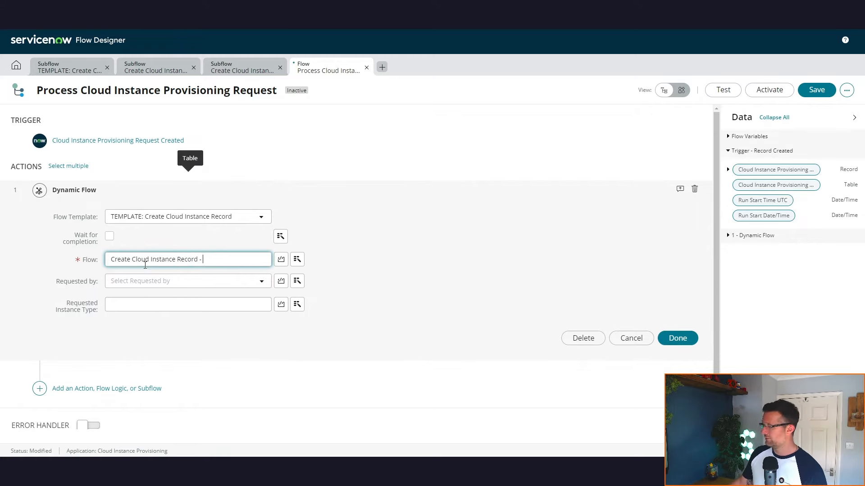
left_click(297, 260)
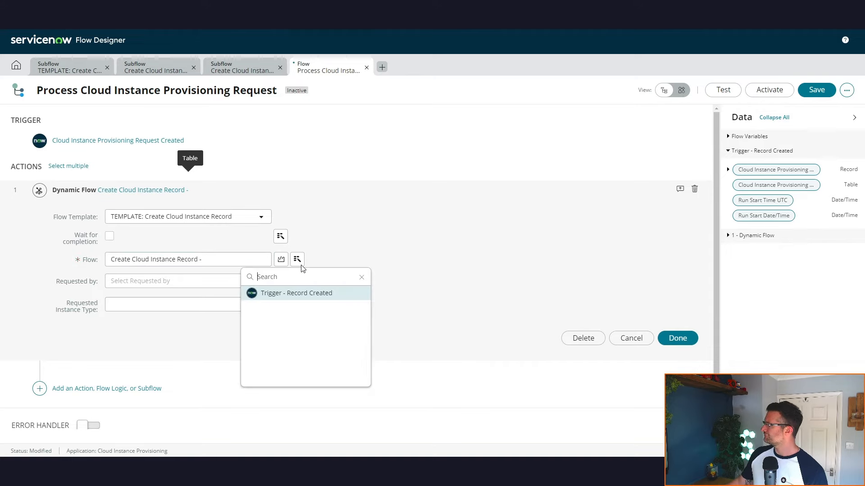
left_click(314, 293)
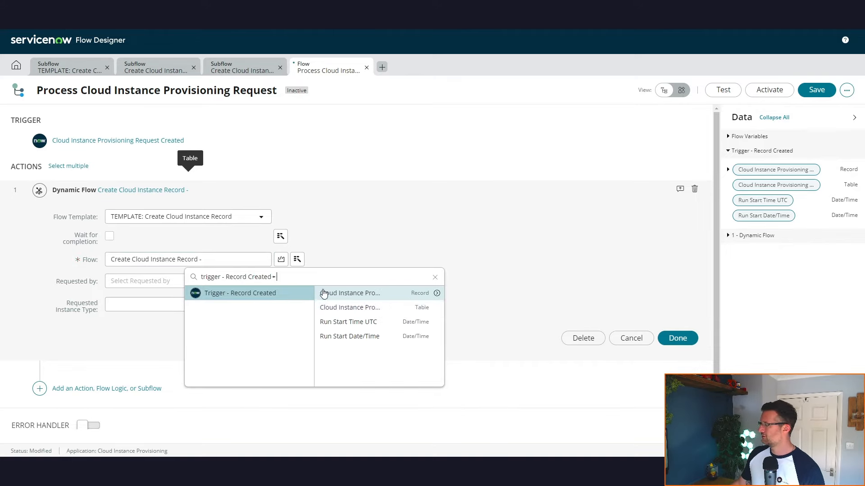
left_click(437, 293)
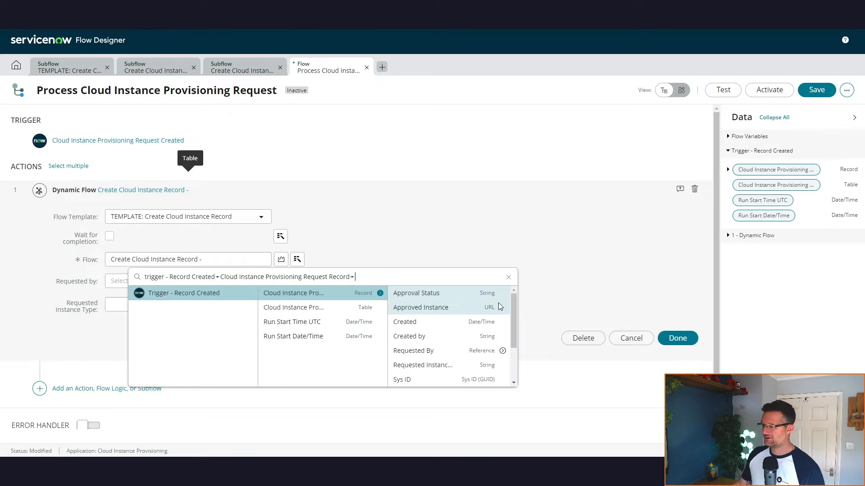
left_click_drag(515, 312, 512, 334)
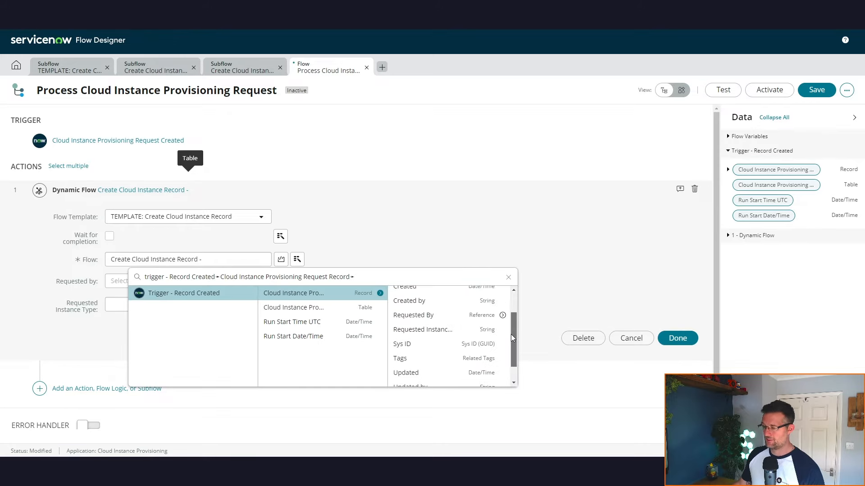
left_click(450, 331)
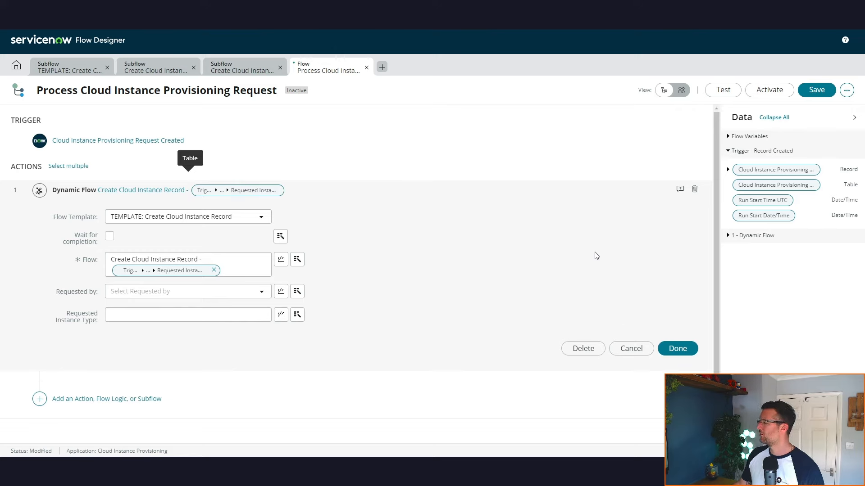
Step: Map the Dynamic Flow's Requested by input to the Requested By reference of the trigger's Cloud Instance Provisioning Request record
left_click(297, 292)
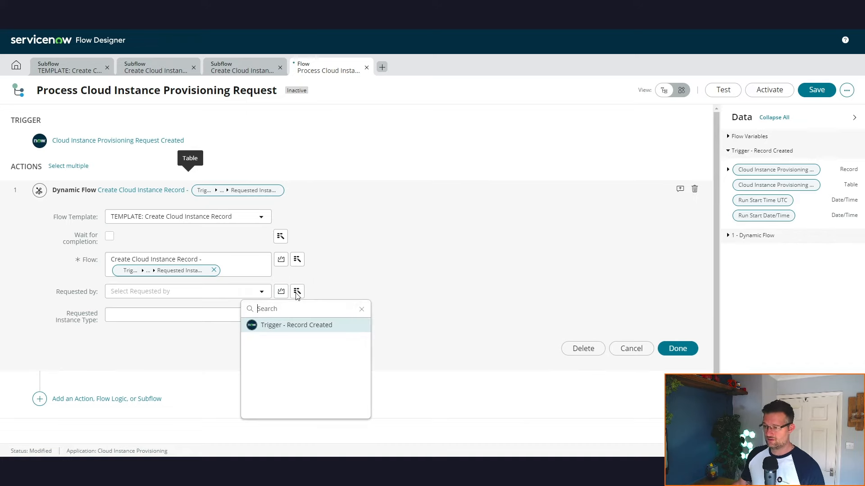
left_click(320, 330)
left_click(437, 325)
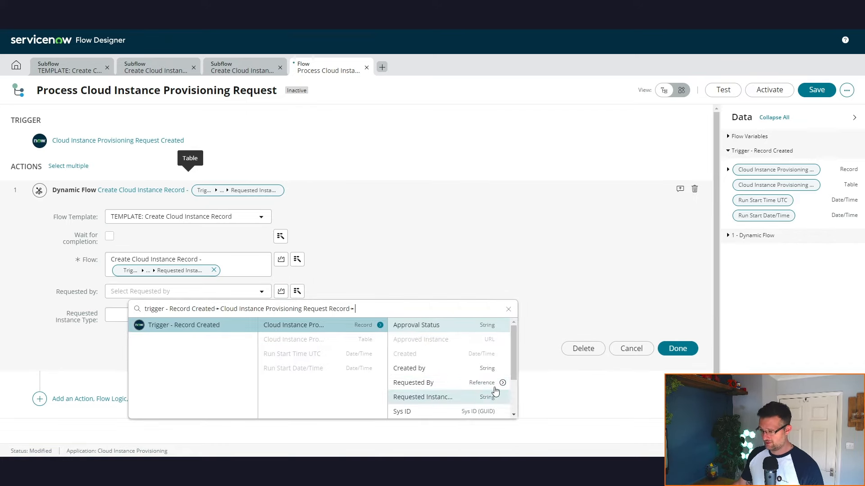
left_click(469, 383)
Step: Map the Dynamic Flow's Requested Instance Type input to the trigger record's Requested Instance Type
left_click(213, 314)
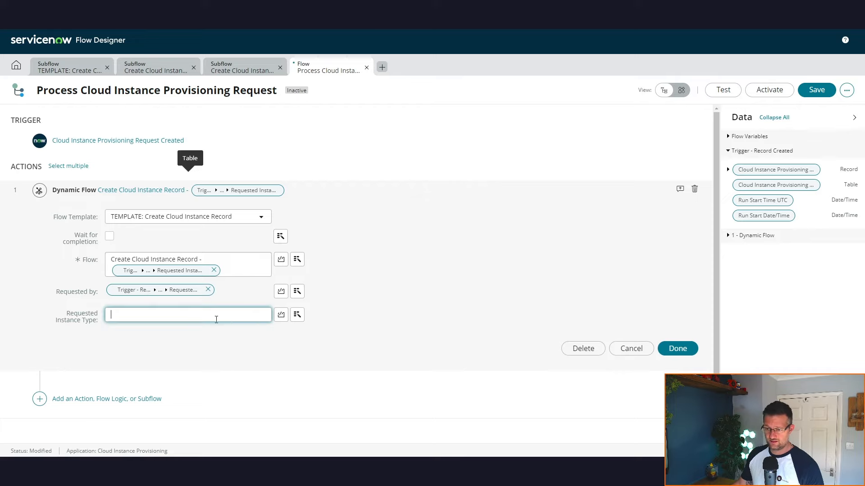
left_click(297, 315)
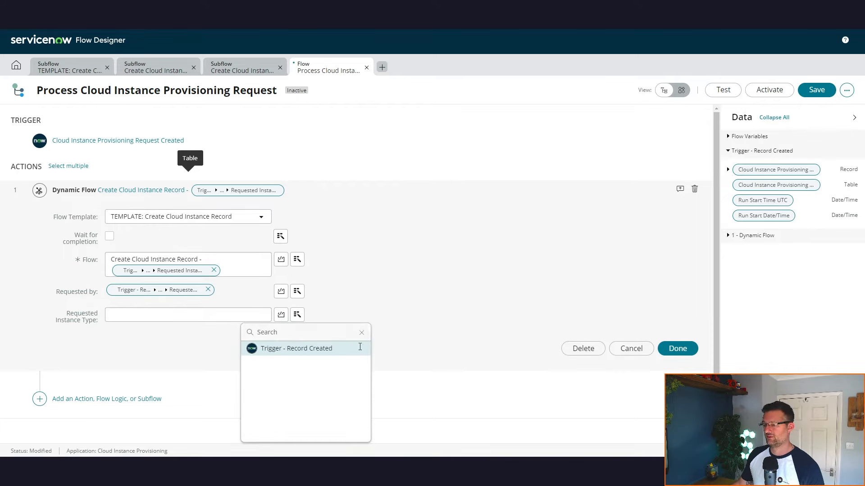
left_click(363, 349)
left_click(436, 349)
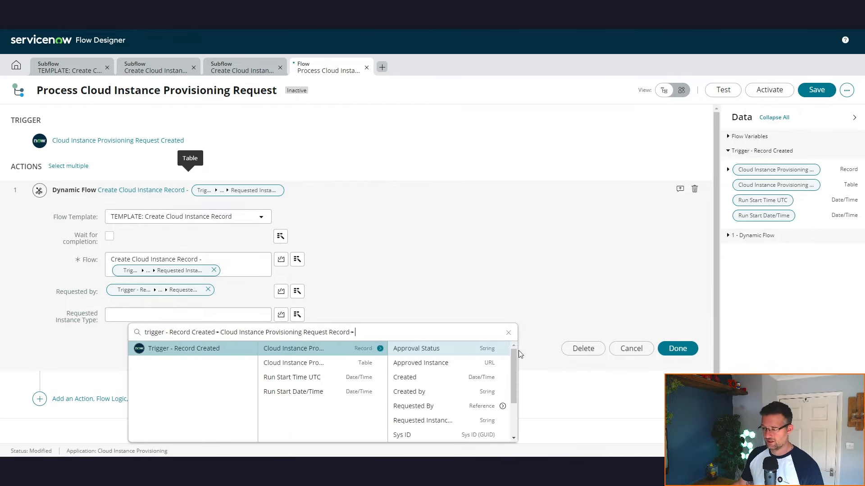
left_click_drag(514, 366, 514, 398)
left_click(446, 368)
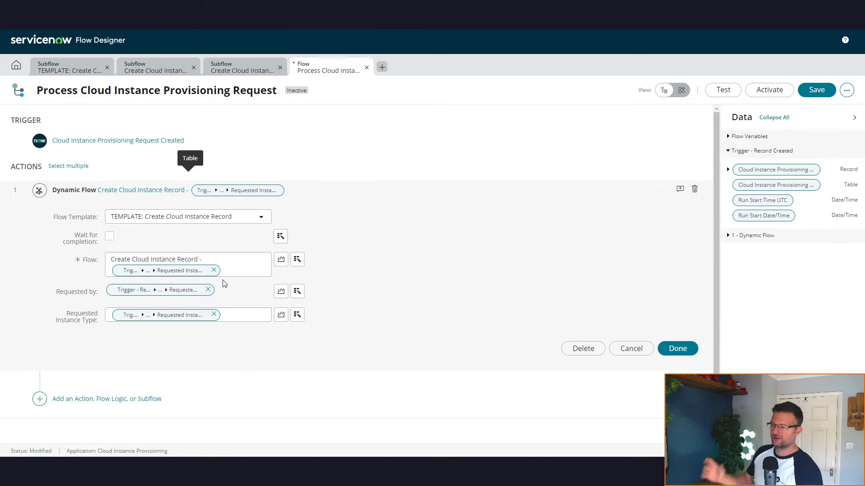
Step: Check the instance type suffix in the names of the Jira and Salesforce subflows
left_click(161, 74)
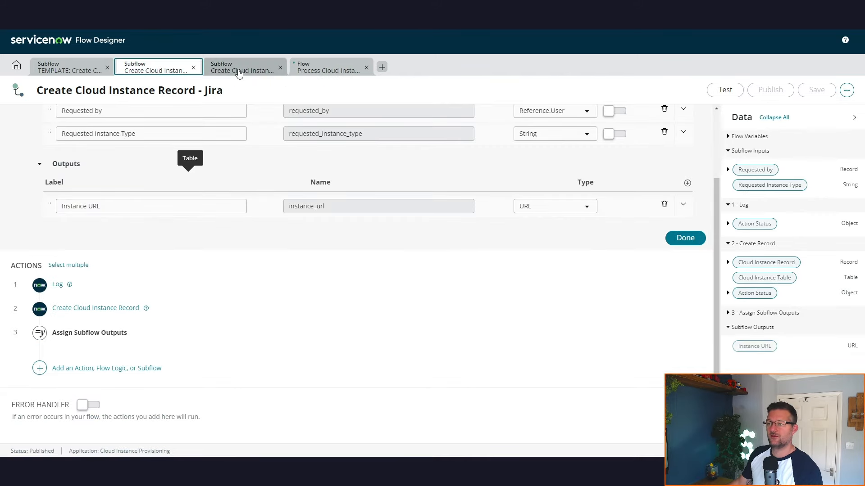
left_click(242, 68)
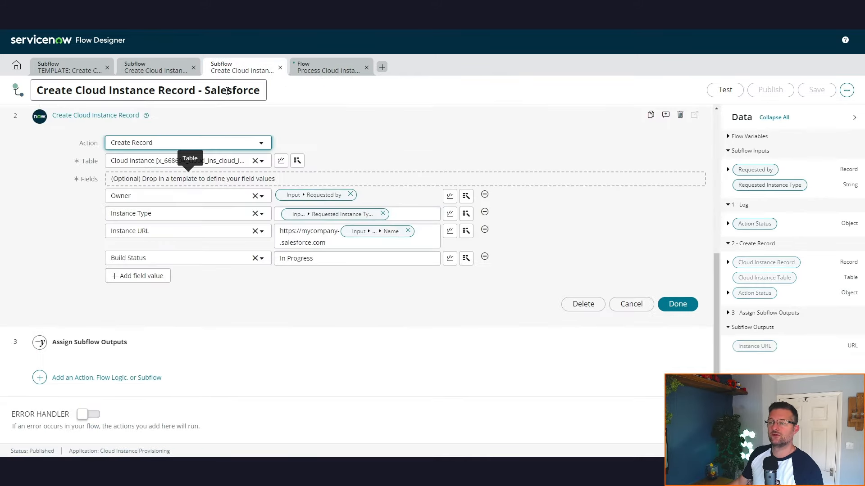
double_click(227, 91)
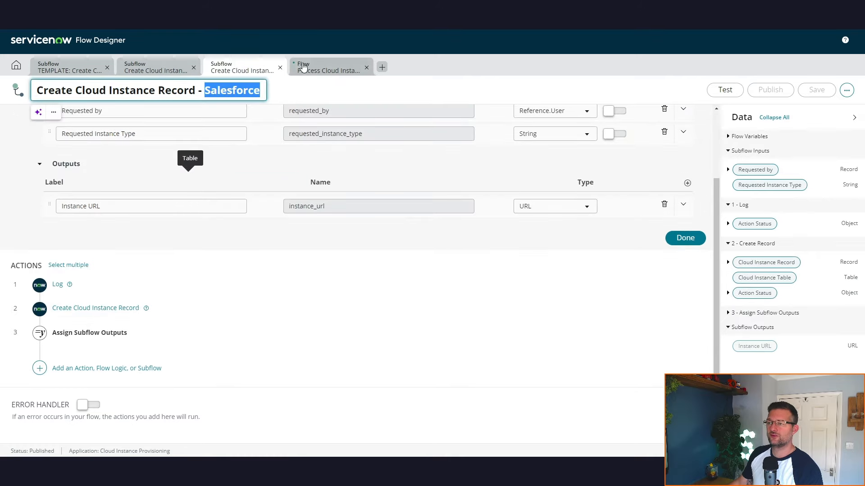
Step: Complete the Dynamic Flow step in the Process Cloud Instance Provisioning Request flow and add a Get Flow Outputs step after it
left_click(318, 68)
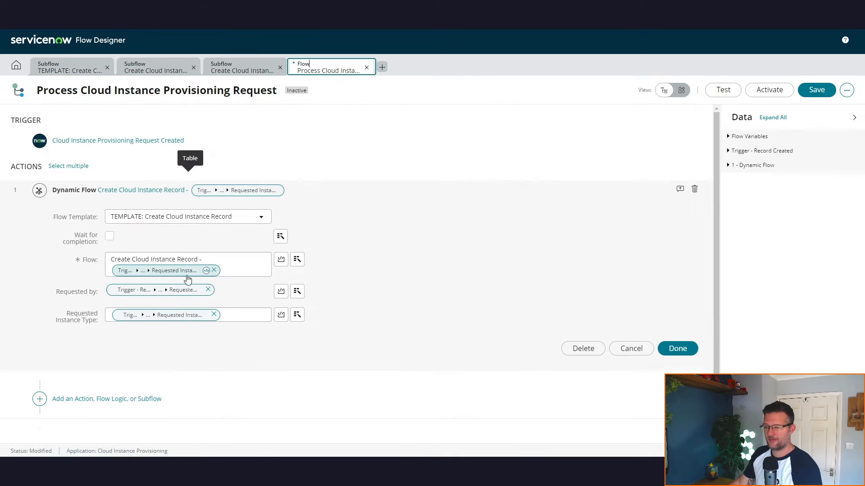
left_click(680, 349)
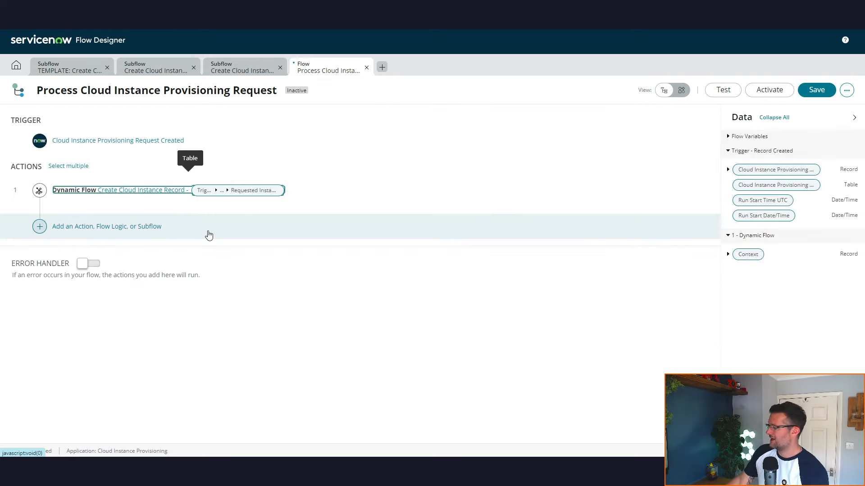
left_click(135, 228)
left_click(166, 227)
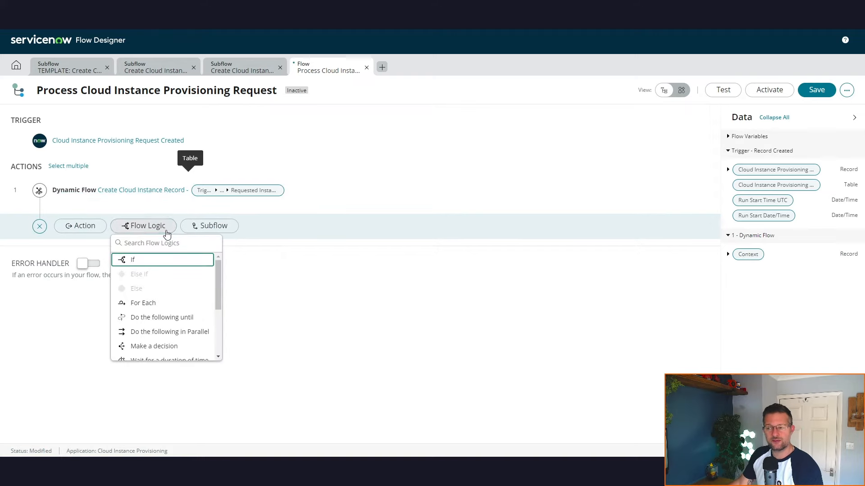
left_click_drag(218, 275, 220, 308)
scroll(220, 309, "down", 3)
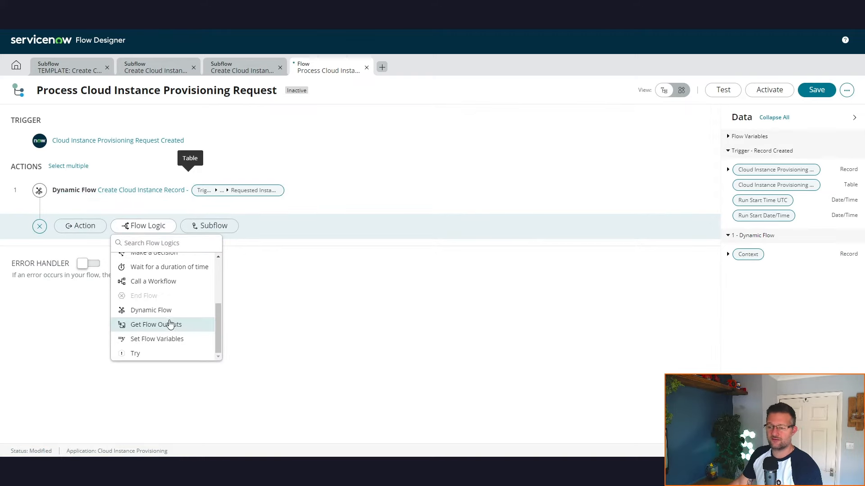
left_click(169, 325)
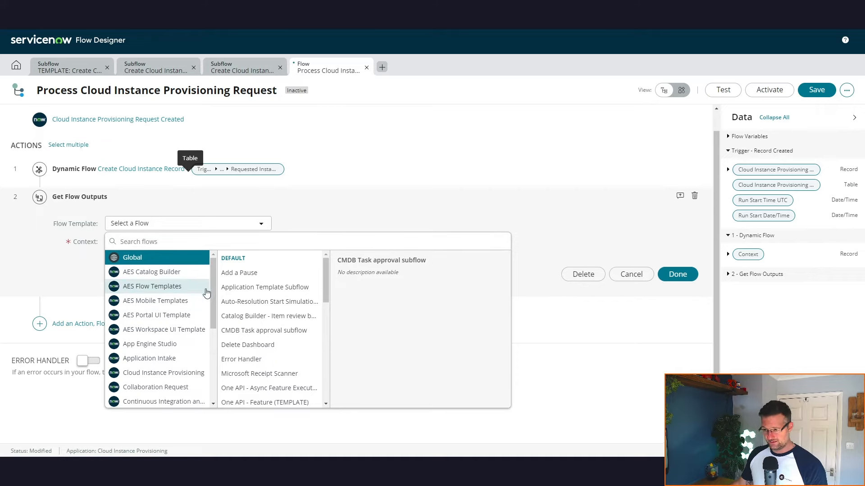
Step: Set Get Flow Outputs to the TEMPLATE: Create Cloud Instance Record template and map its Context to the Dynamic Flow's Context
left_click(187, 373)
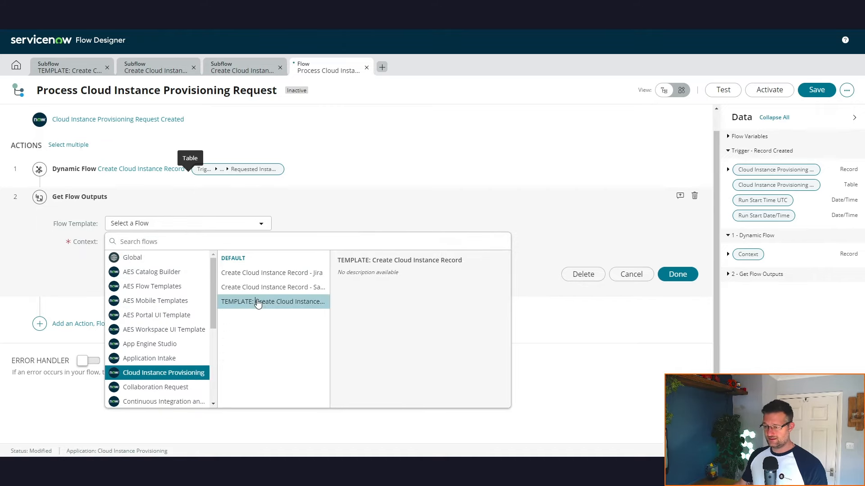
left_click(257, 302)
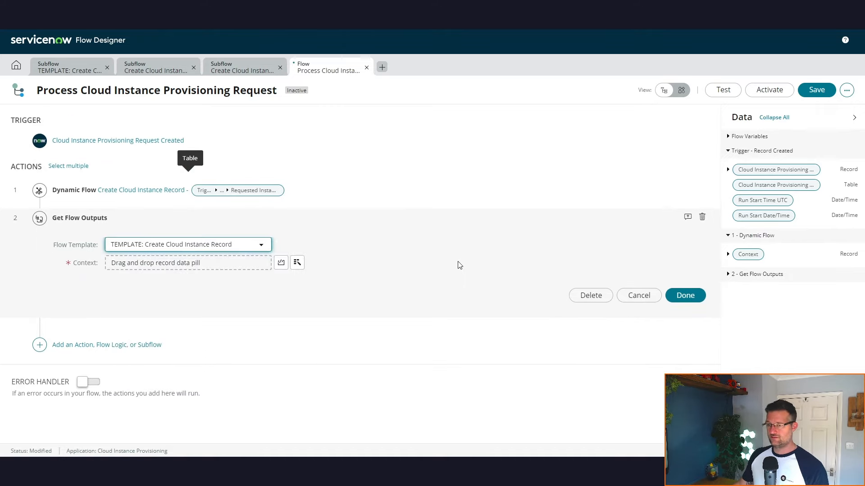
left_click(297, 263)
left_click(318, 316)
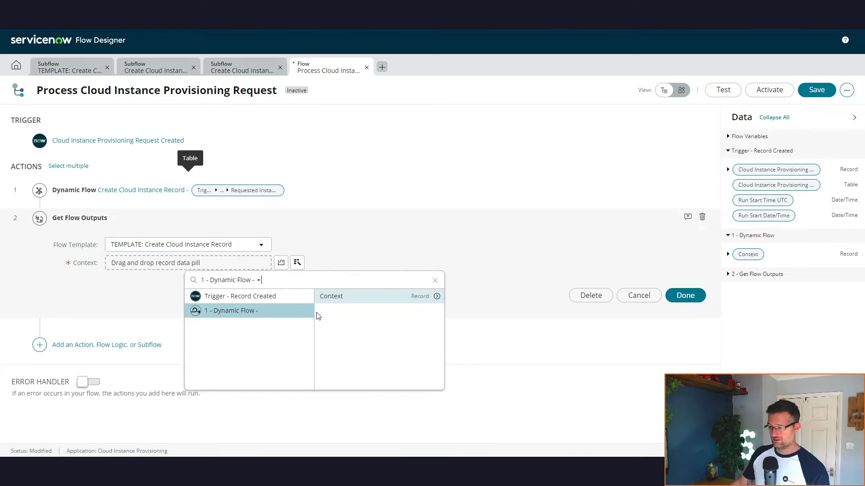
left_click(421, 297)
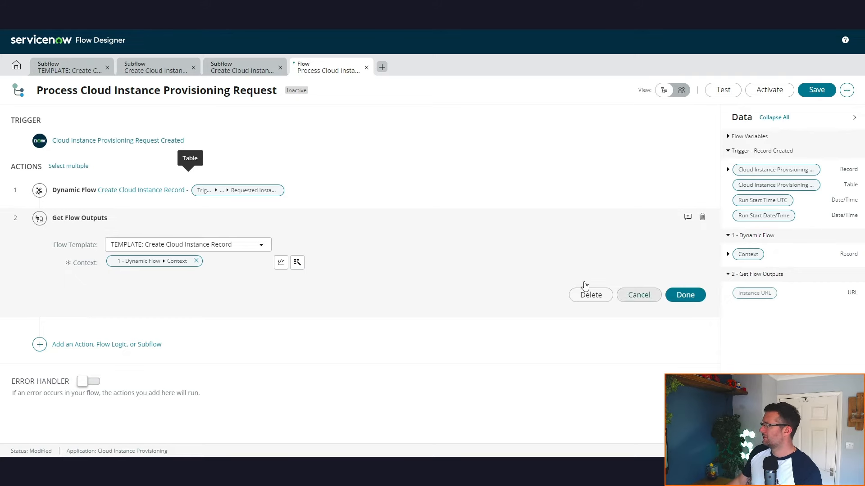
Step: Add an Update Record action after Get Flow Outputs and target the trigger's Cloud Instance Provisioning Request record
left_click(96, 348)
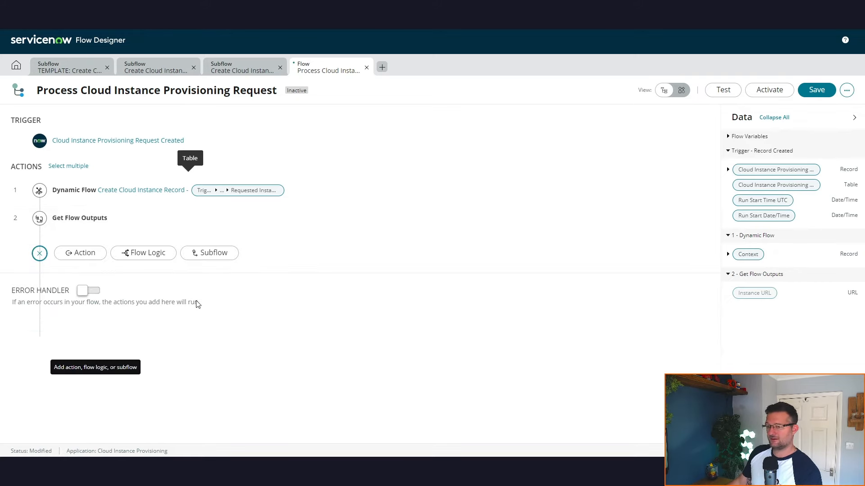
left_click(80, 259)
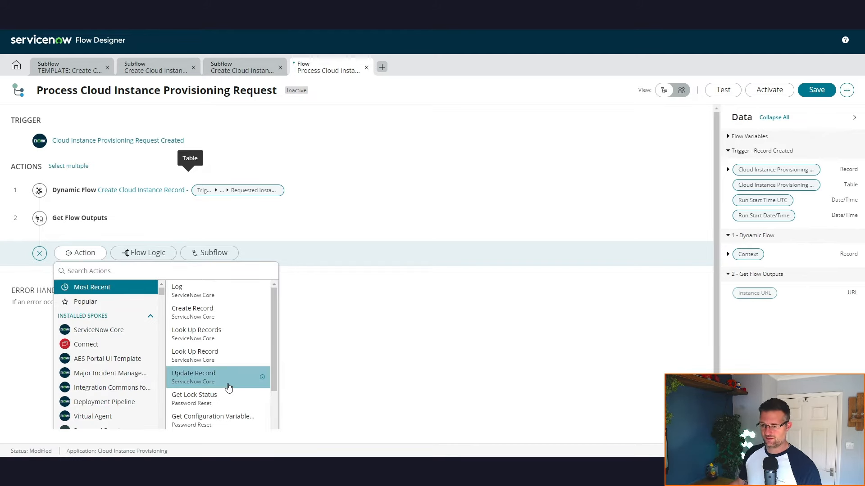
left_click(220, 375)
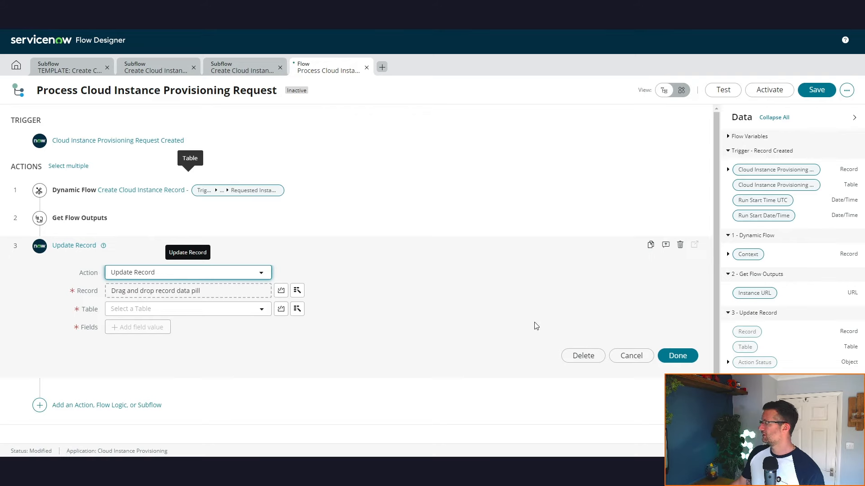
left_click(297, 290)
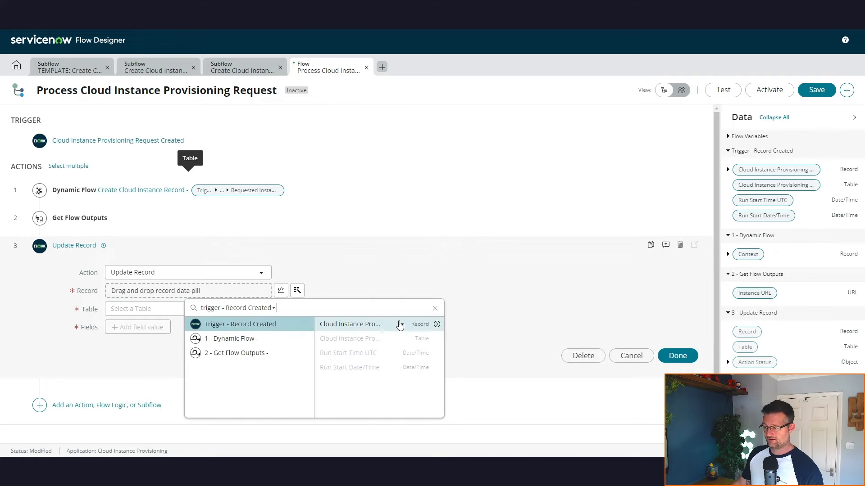
left_click(385, 325)
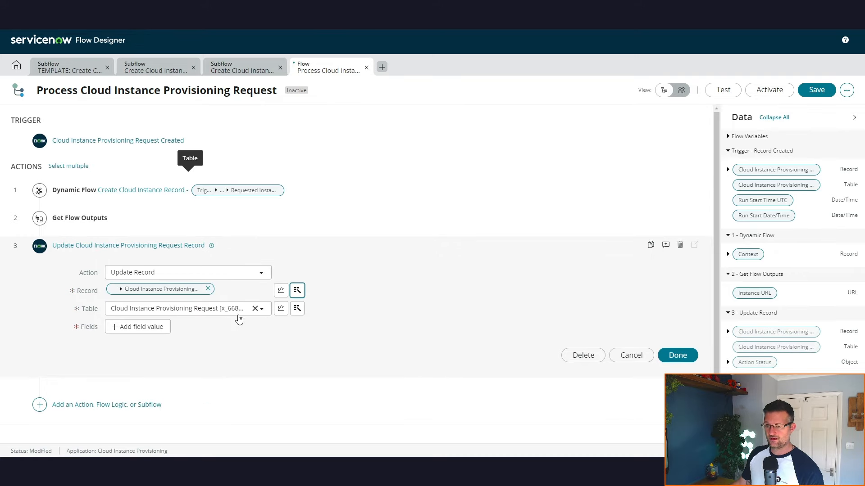
Step: Add Approved Instance and Approval Status to the updated fields, mapping Approved Instance to the Instance URL from Get Flow Outputs
left_click(140, 331)
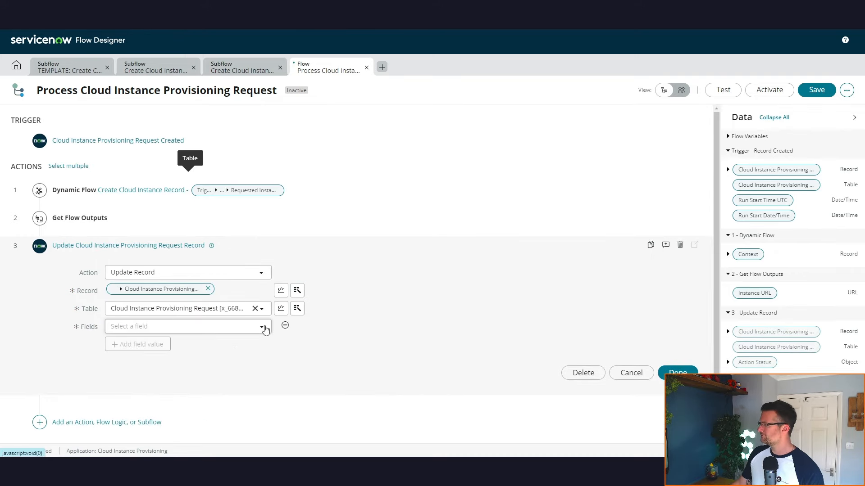
left_click(261, 327)
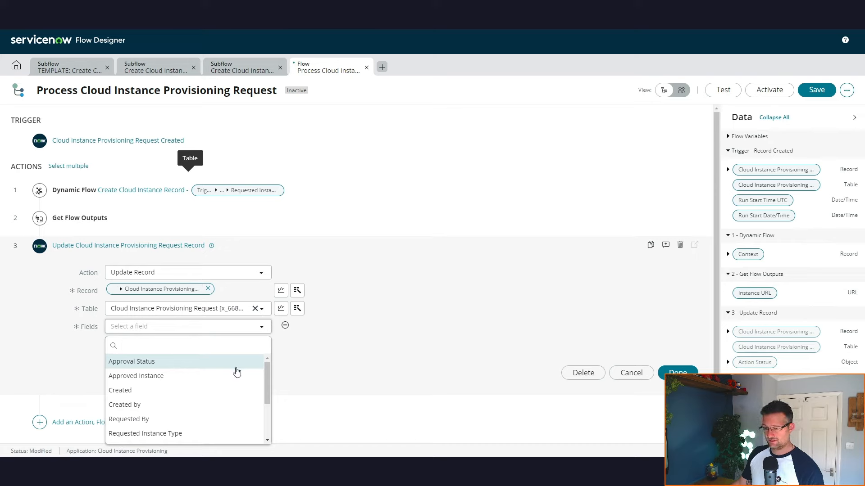
left_click(150, 373)
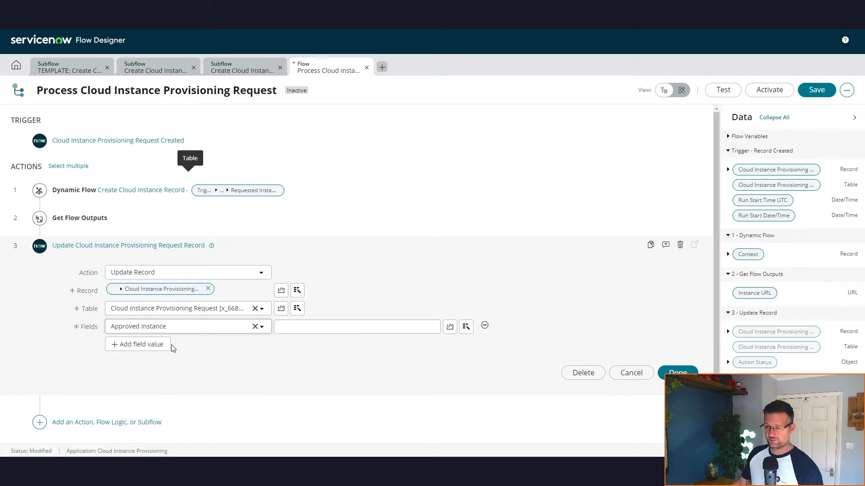
left_click(158, 346)
left_click(248, 349)
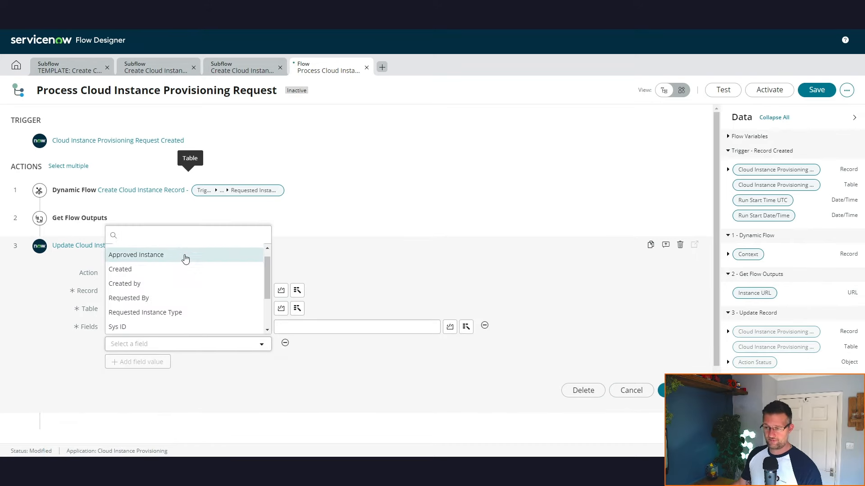
left_click(204, 252)
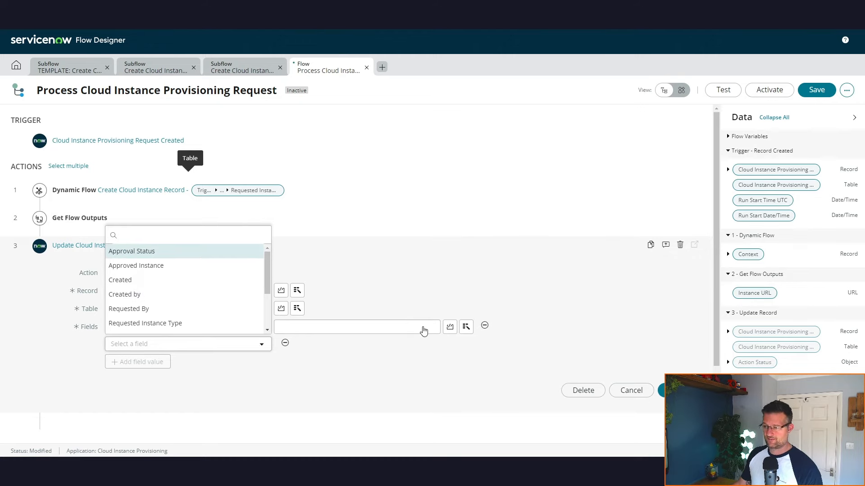
left_click(466, 328)
left_click(471, 391)
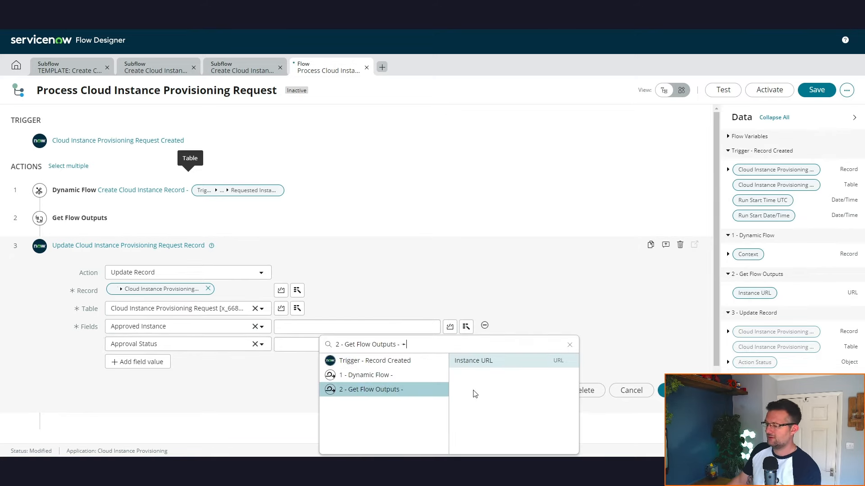
left_click(504, 361)
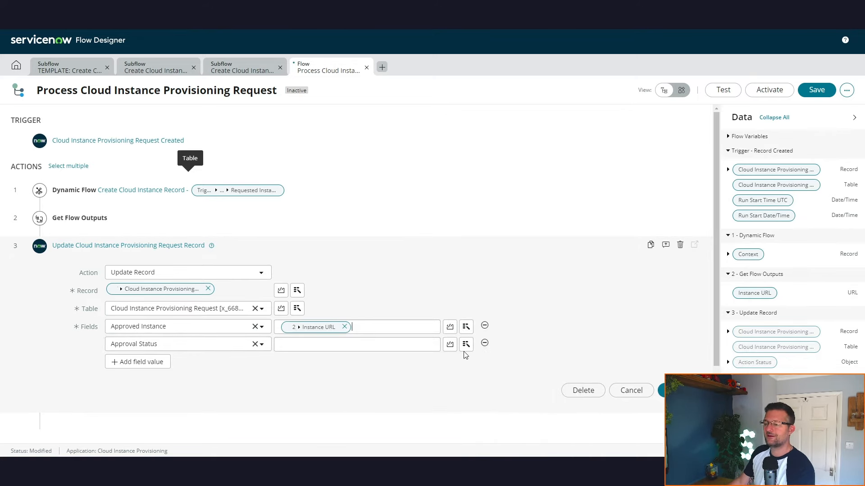
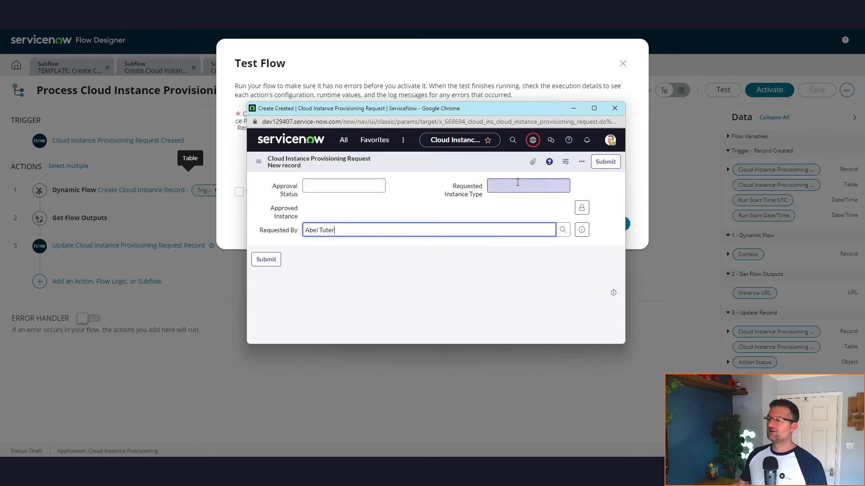
Step: Set the test request's Requested Instance Type to Jira, submit the record and close its window
left_click(520, 185)
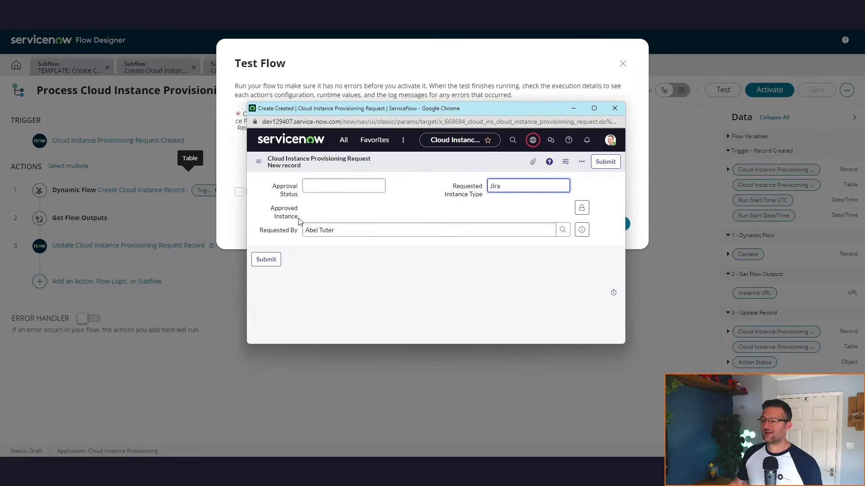
left_click_drag(299, 221, 315, 203)
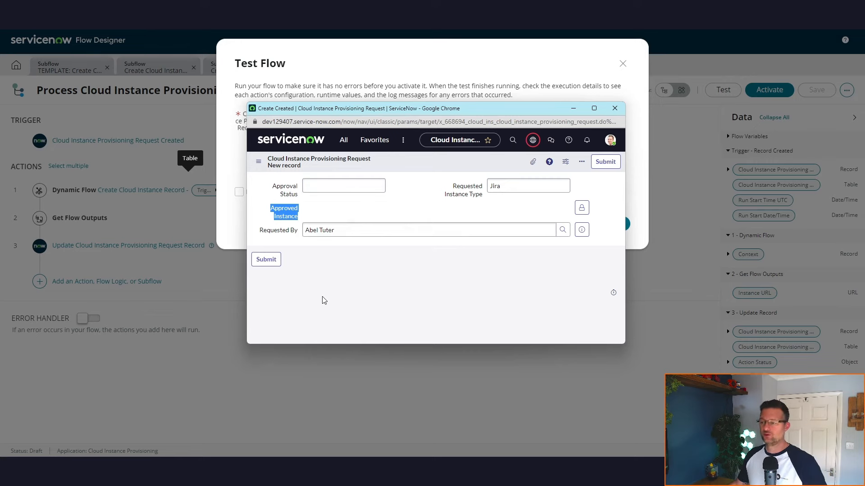
left_click(265, 261)
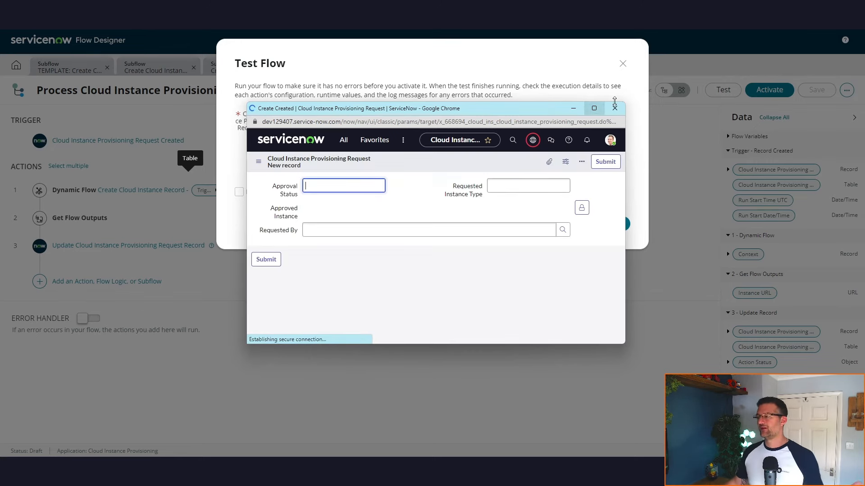
left_click(614, 108)
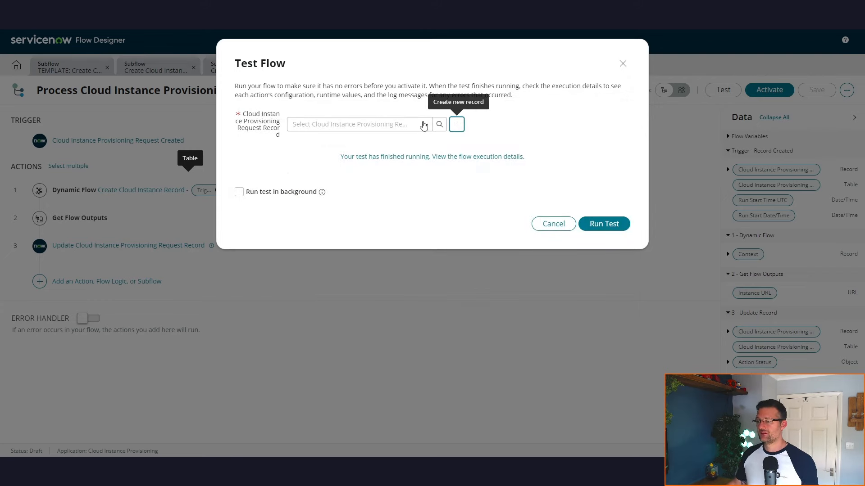
Step: Select the newly created Cloud Instance Provisioning Request record for the flow test and run the test
left_click(423, 125)
left_click(332, 163)
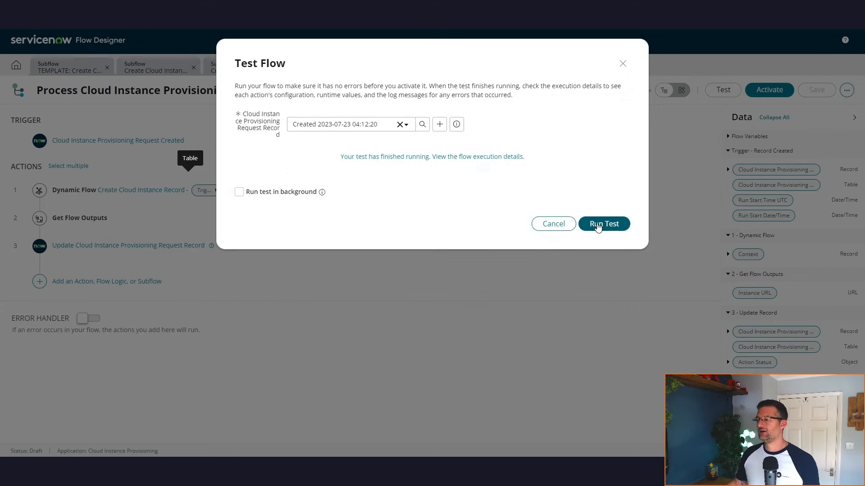
left_click(599, 223)
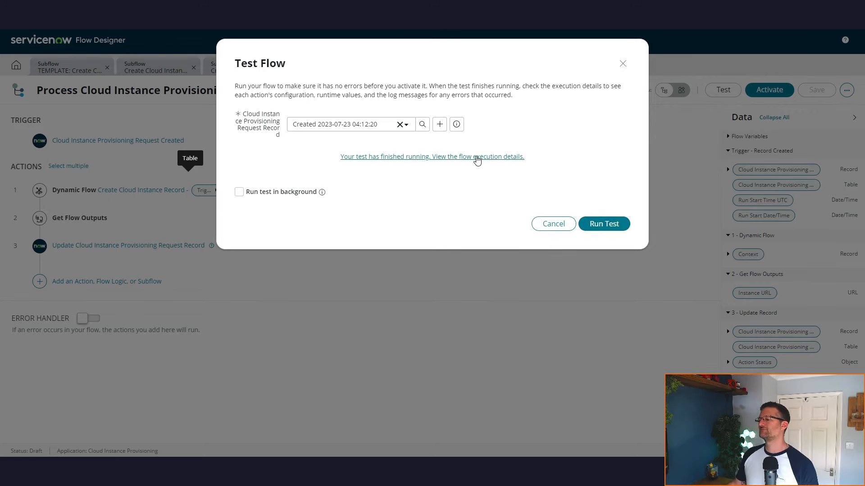
Step: Open the flow execution details and examine the Dynamic Flow's resolved flow name, inputs and output context record
left_click(477, 158)
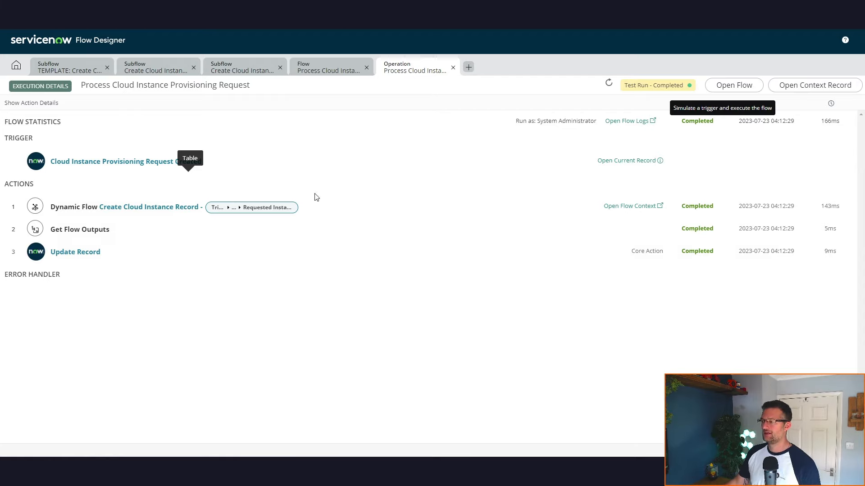
left_click(126, 163)
left_click(126, 162)
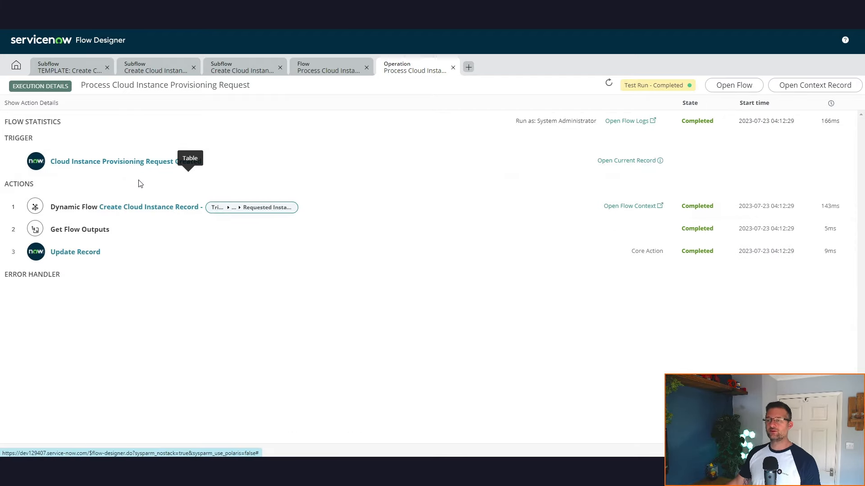
left_click(130, 207)
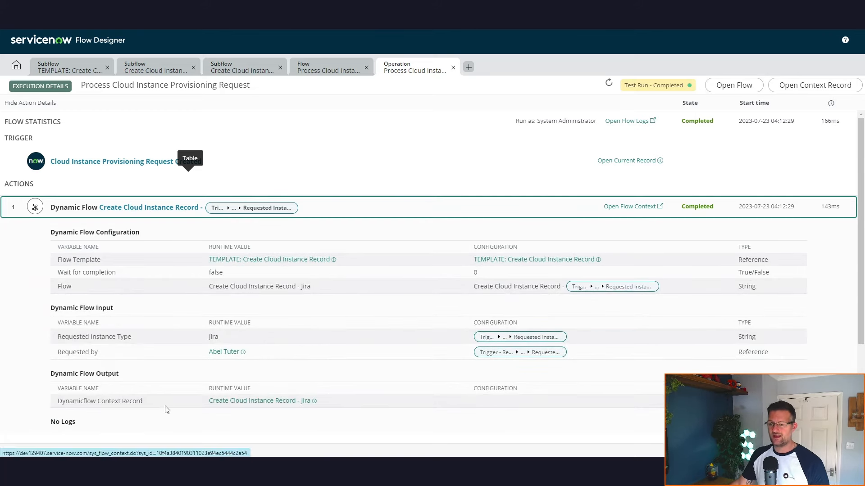
scroll(863, 130, "down", 2)
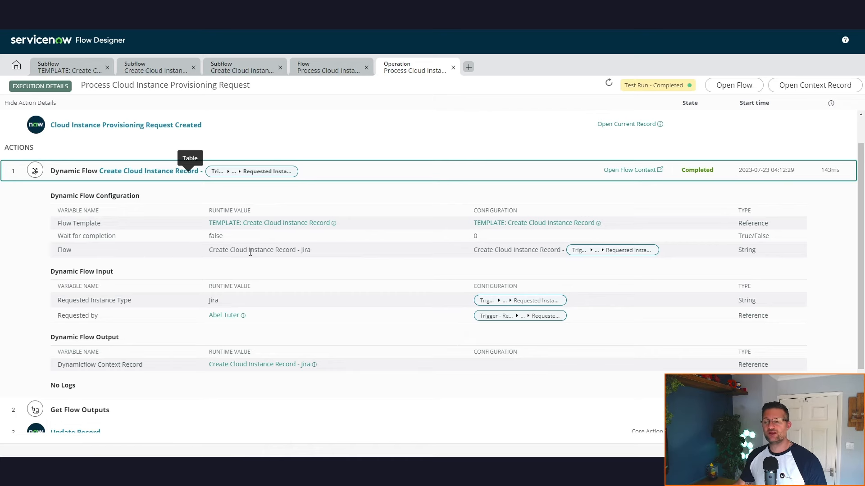
left_click_drag(301, 250, 314, 253)
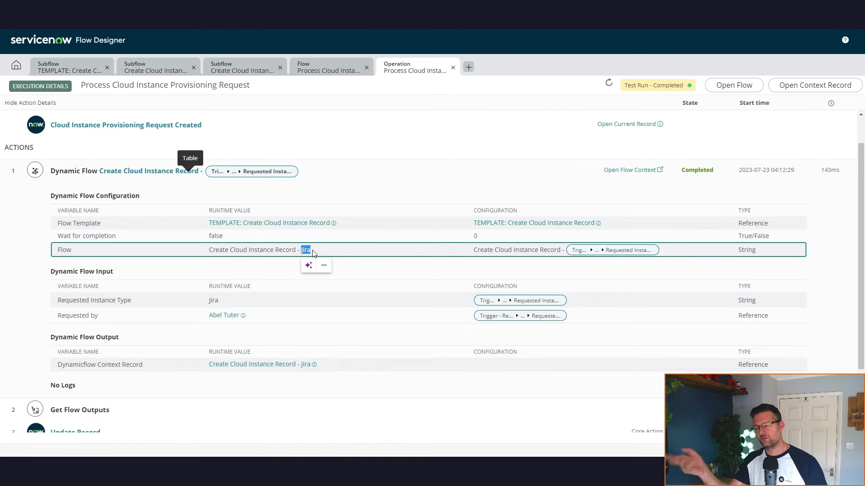
left_click_drag(318, 366, 174, 363)
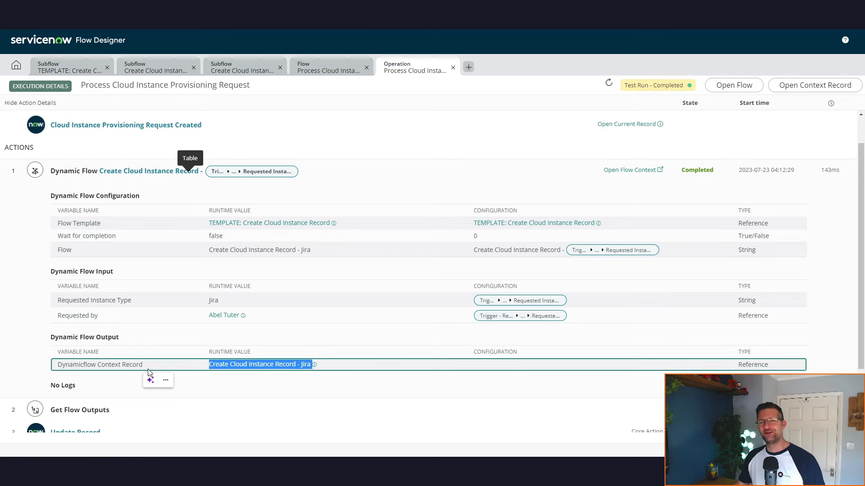
left_click(323, 394)
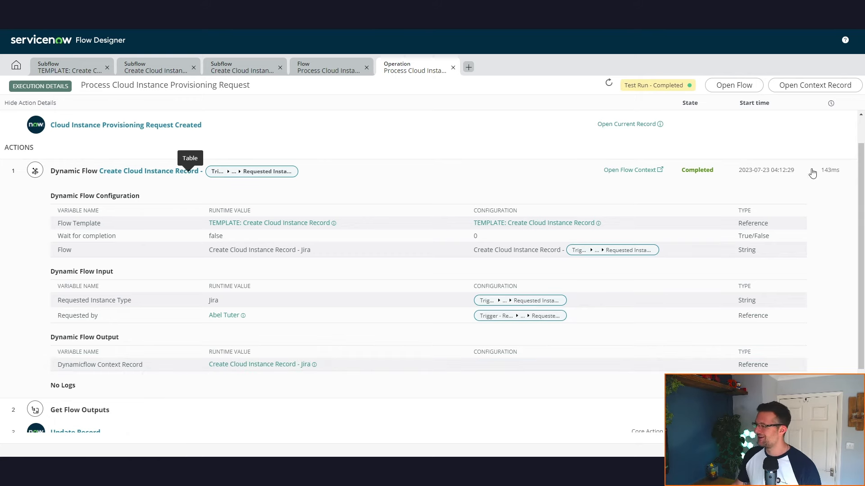
Step: Examine the configuration details and output values of Get Flow Outputs in the Jira test's execution details
scroll(861, 272, "down", 2)
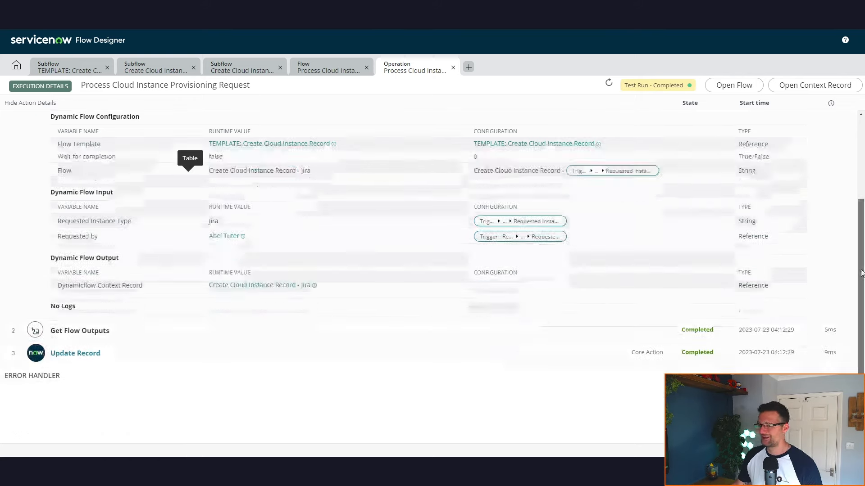
left_click(79, 330)
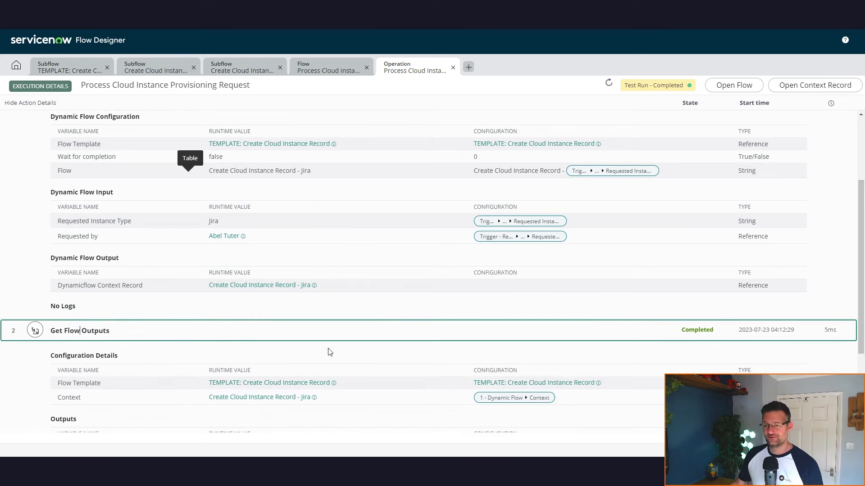
scroll(858, 275, "down", 4)
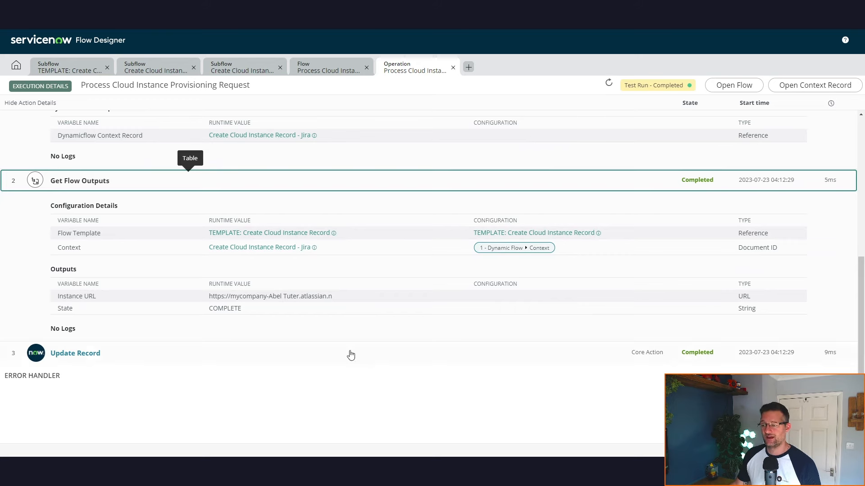
Step: Return to the flow test, start a new Cloud Instance Provisioning Request record and fill in Requested By with the requester's name
left_click(319, 65)
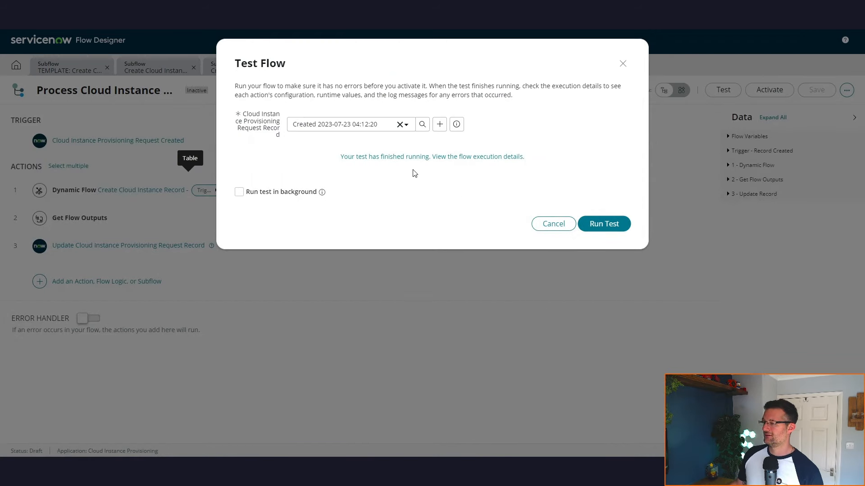
left_click(444, 122)
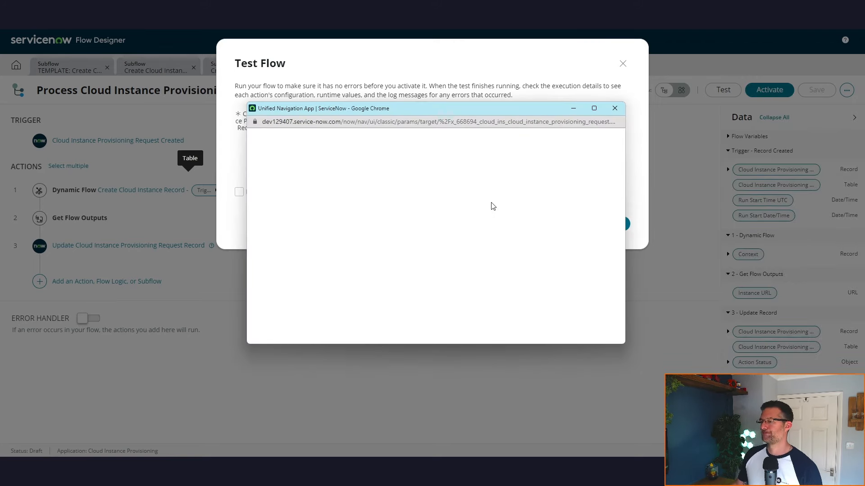
left_click(428, 228)
type("ab")
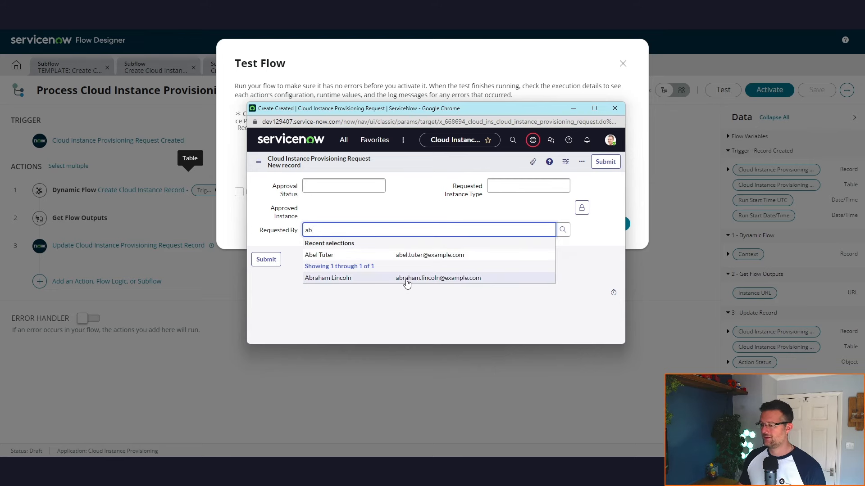
left_click(407, 278)
Step: Set the new request's Requested Instance Type to Salesforce, submit the record and close its window
left_click(522, 187)
type("Sales")
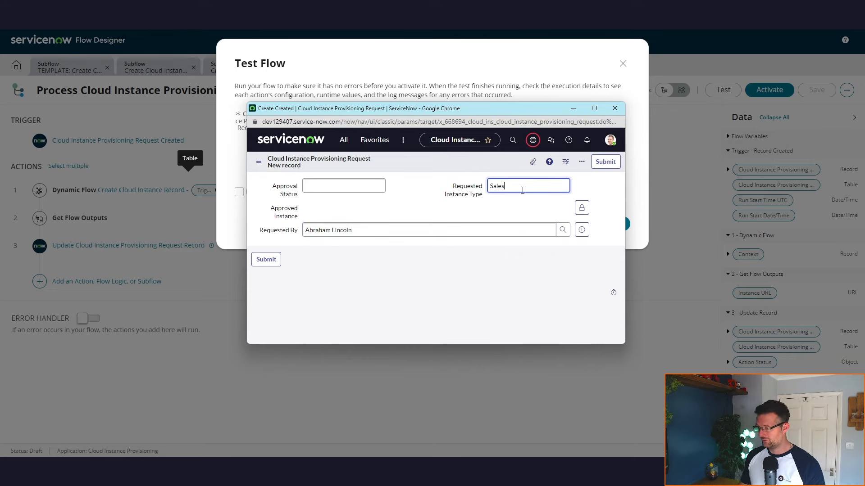
type("force")
left_click(606, 162)
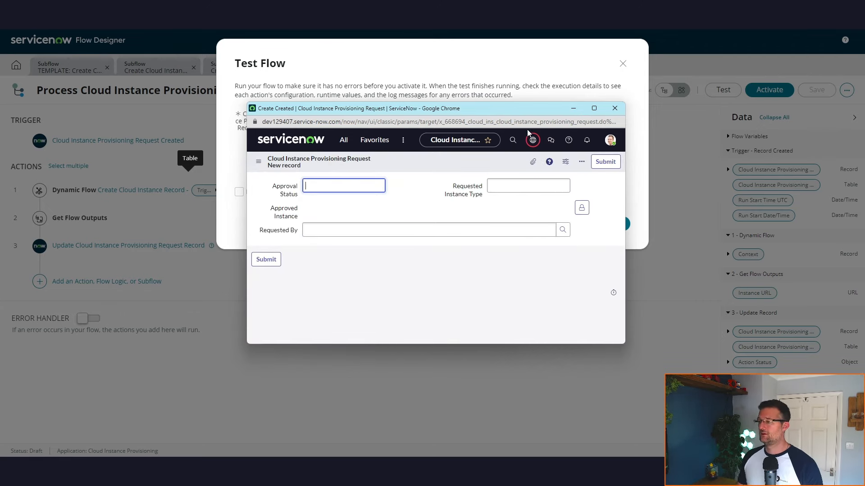
left_click(615, 108)
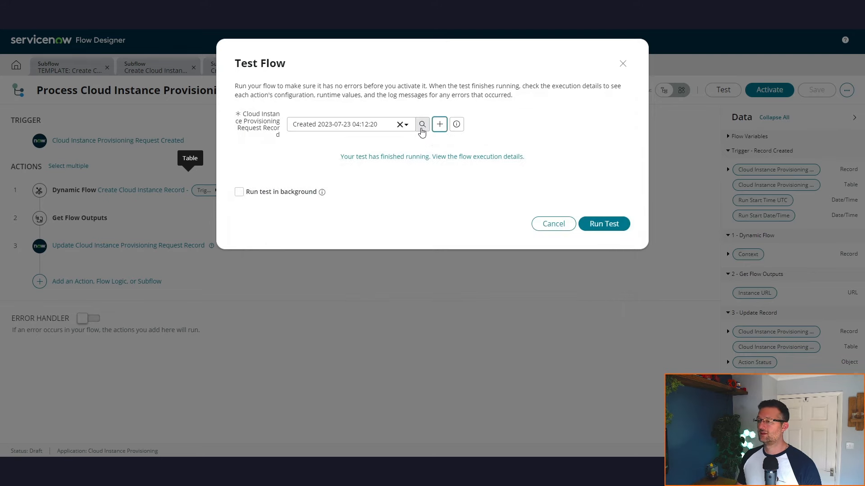
left_click(380, 128)
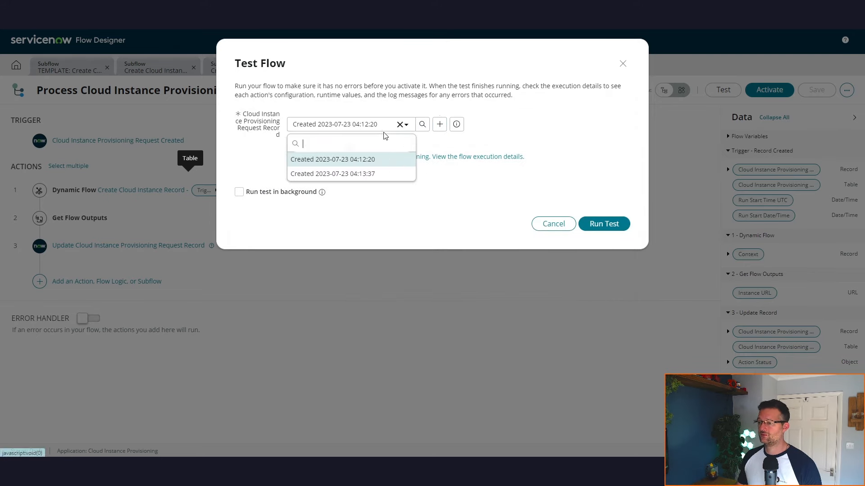
left_click(377, 174)
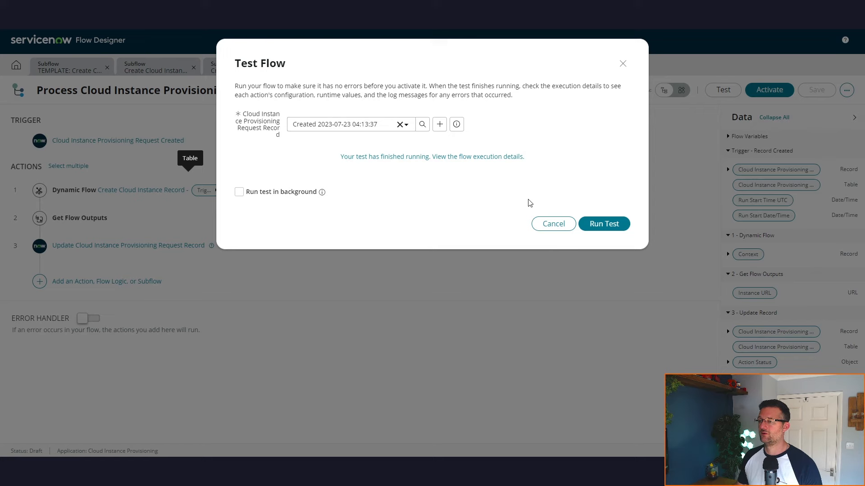
left_click(608, 225)
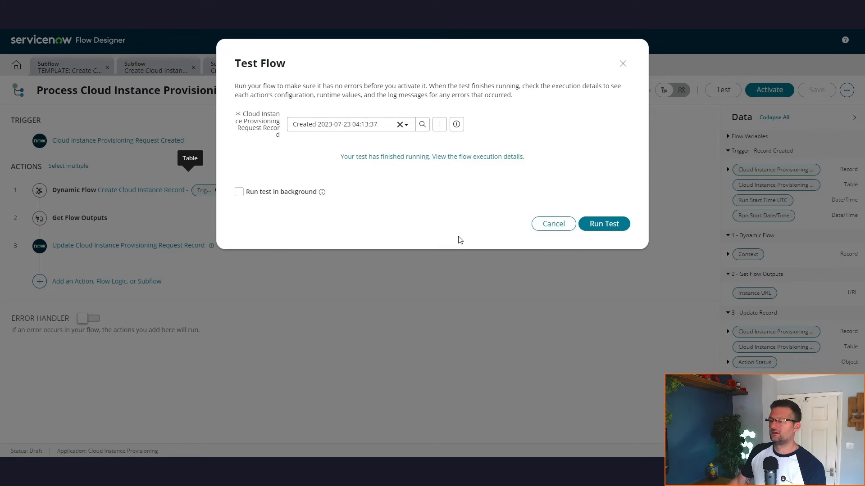
Step: Open the Salesforce test's execution details and examine the field values written by Update Record, highlighting the domain part of the approved instance URL
left_click(495, 158)
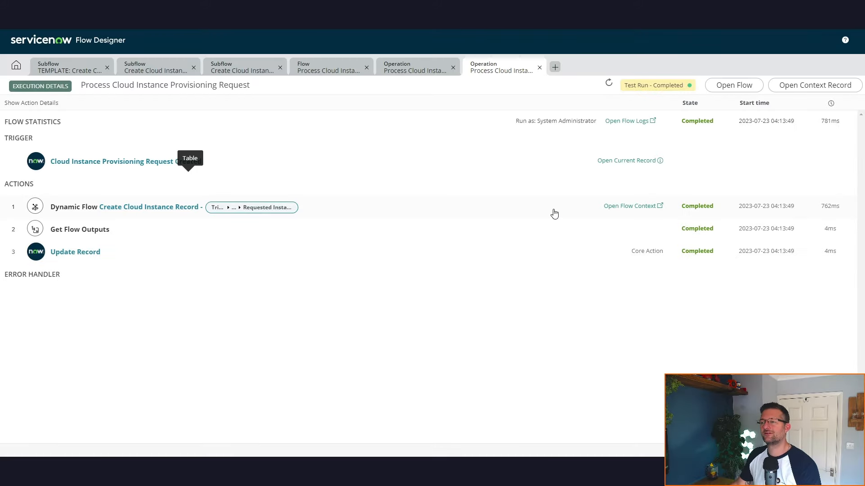
left_click(86, 252)
left_click_drag(860, 180, 860, 252)
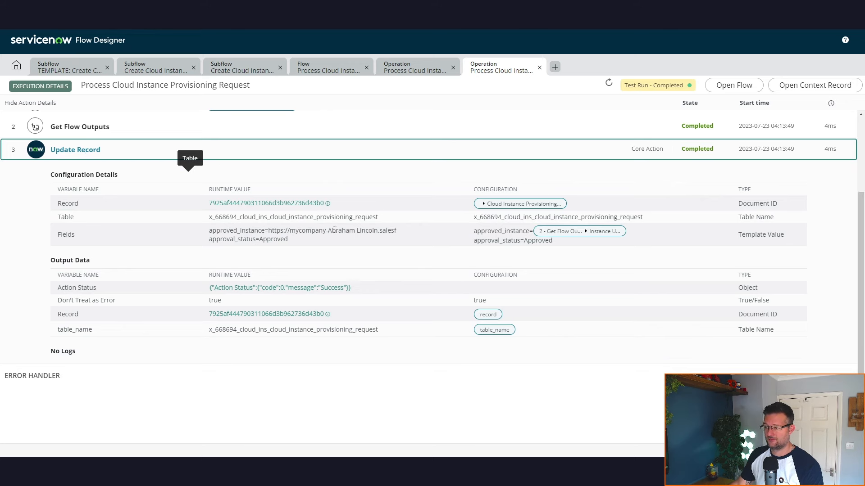
mouse_move(381, 230)
left_mouse_down()
mouse_move(289, 257)
mouse_move(270, 241)
mouse_move(247, 239)
mouse_move(392, 232)
left_mouse_up()
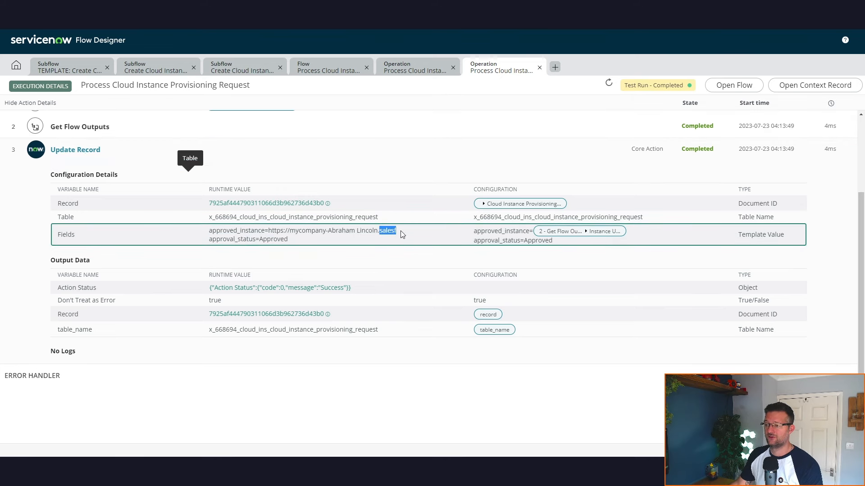
left_click(402, 246)
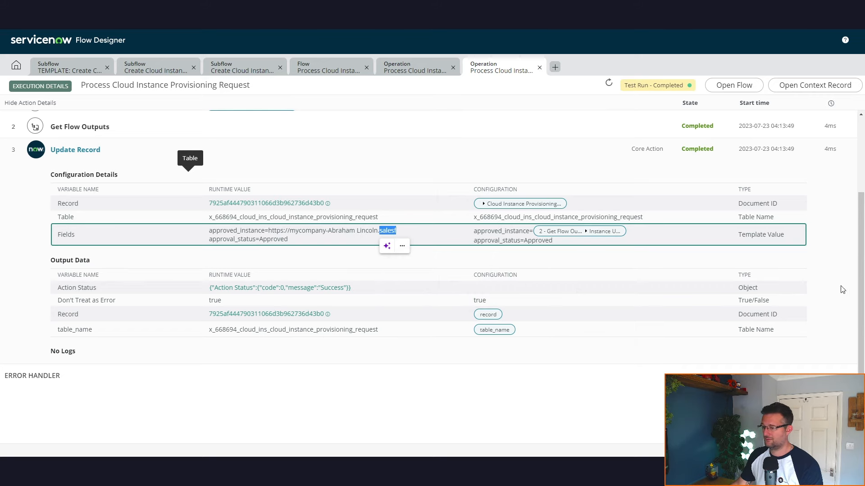
Step: Examine the Instance URL output of Get Flow Outputs and the Dynamic Flow's resolved flow name and inputs
scroll(721, 292, "up", 2)
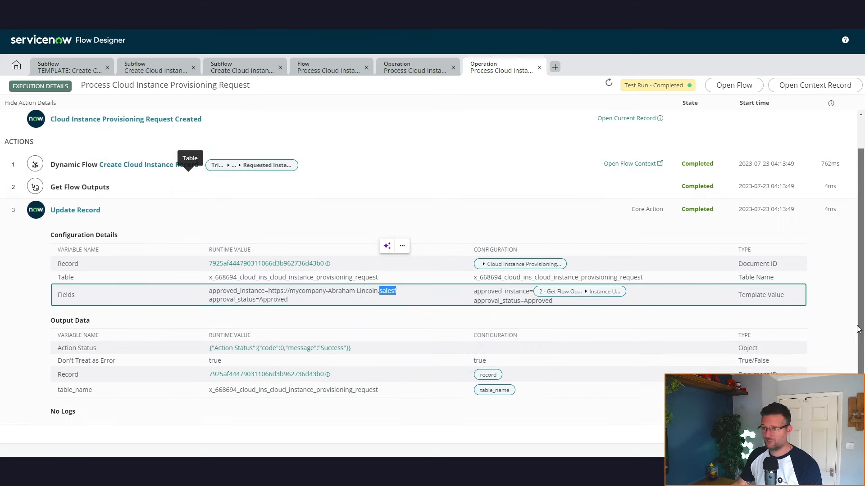
left_click(112, 218)
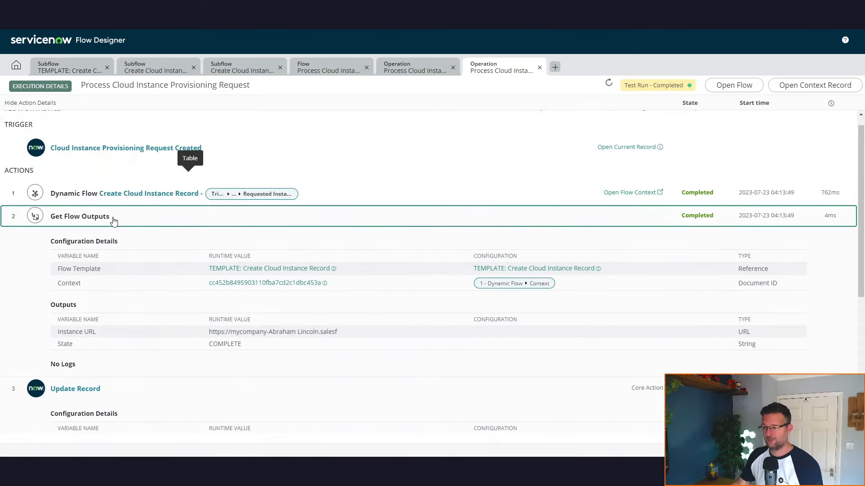
double_click(324, 331)
left_click(178, 192)
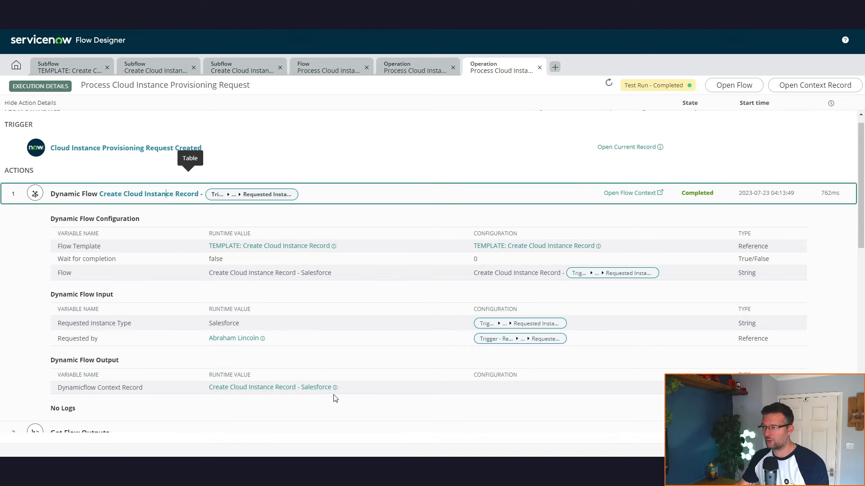
Step: Switch to the Create Cloud Instance Record - Salesforce subflow and review its inputs, outputs and the Create Cloud Instance Record action's field values
left_click(242, 67)
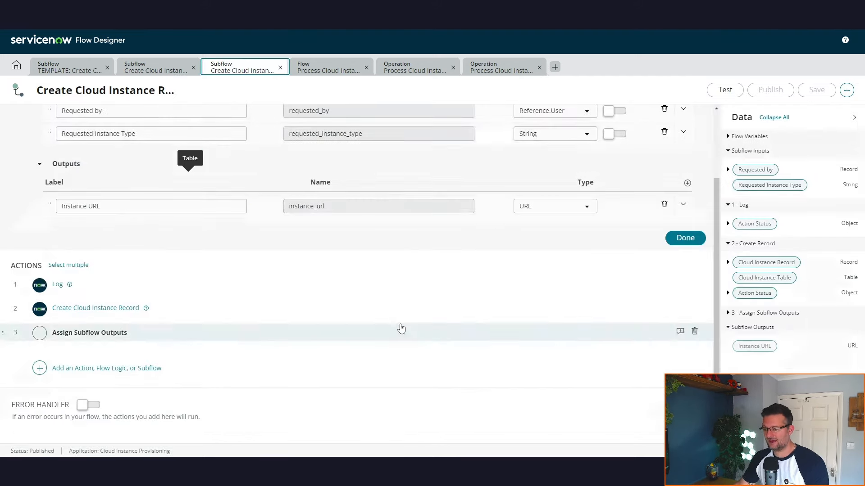
left_click(103, 315)
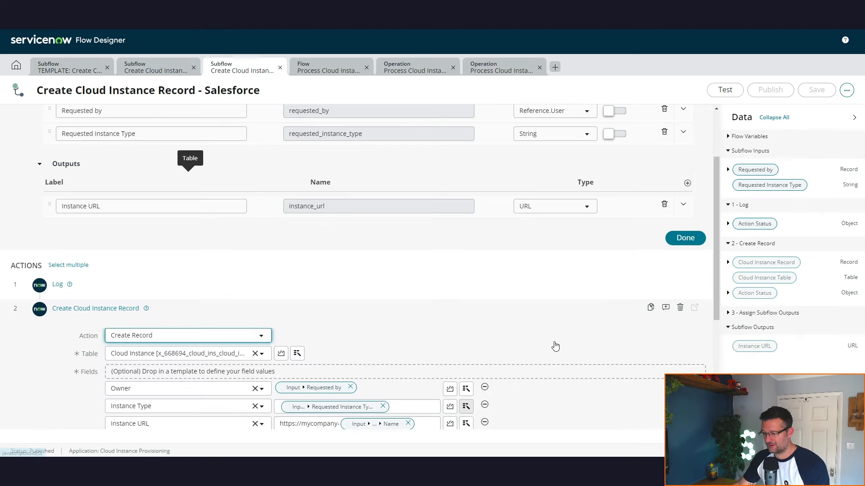
left_click_drag(718, 251, 711, 292)
scroll(711, 292, "down", 1)
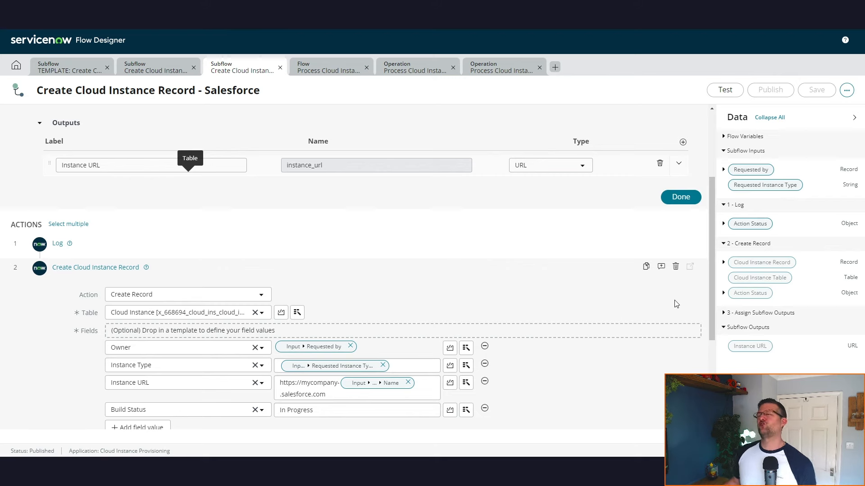
scroll(644, 266, "up", 3)
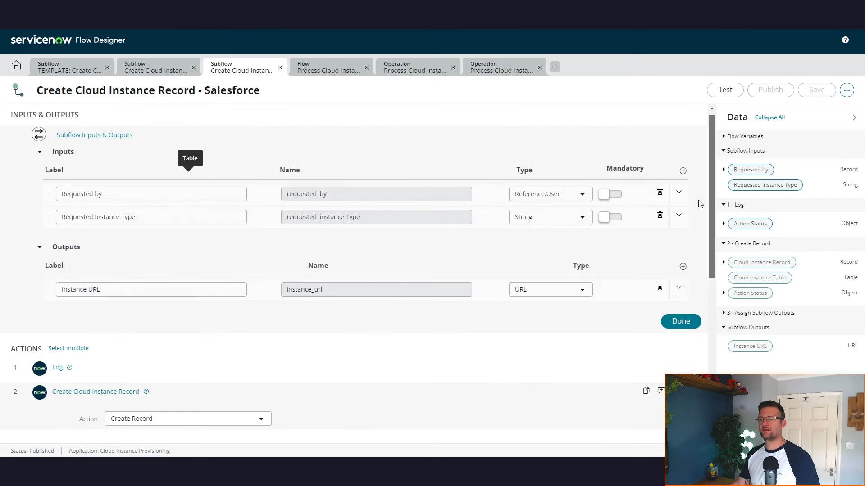
scroll(653, 266, "down", 3)
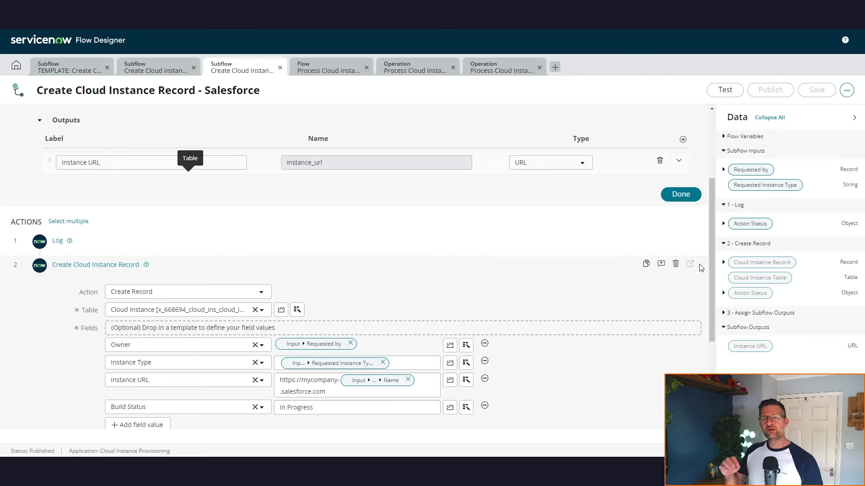
scroll(168, 359, "down", 4)
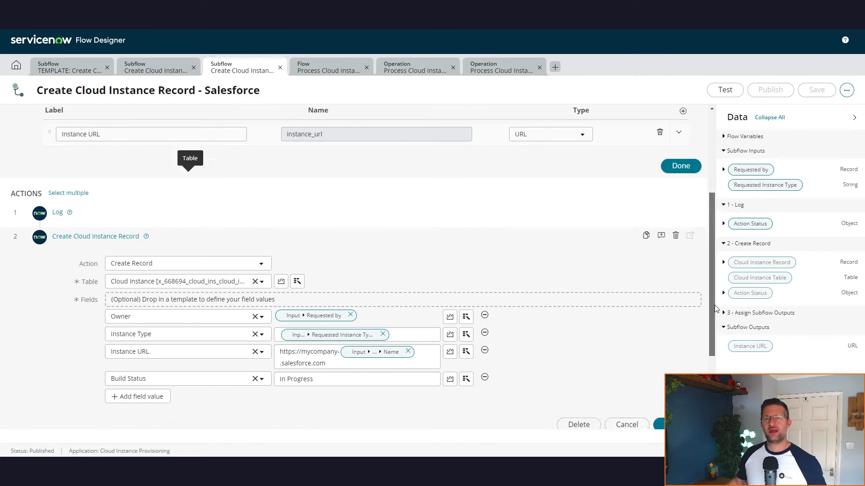
Step: Add an If flow logic step after Assign Subflow Outputs in the Salesforce subflow
left_click(135, 368)
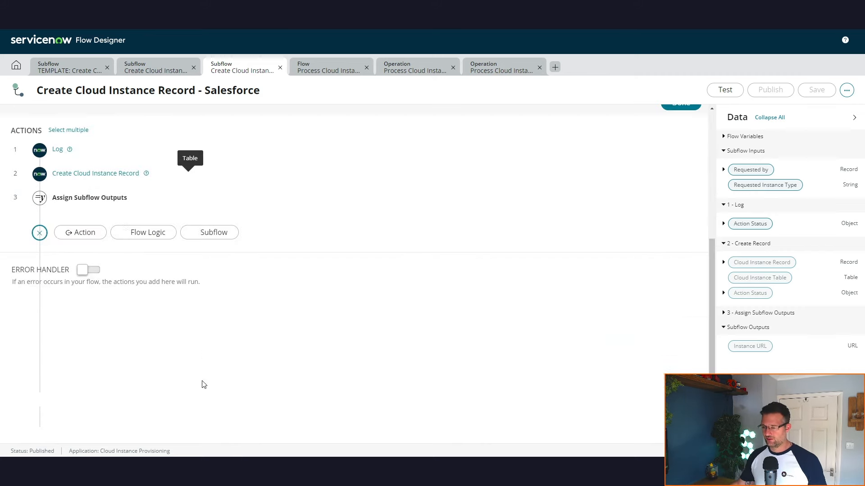
left_click(148, 368)
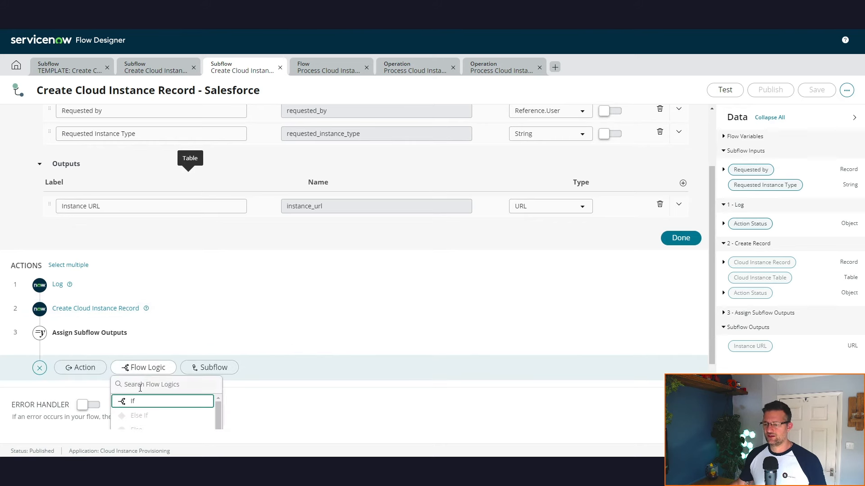
left_click(135, 402)
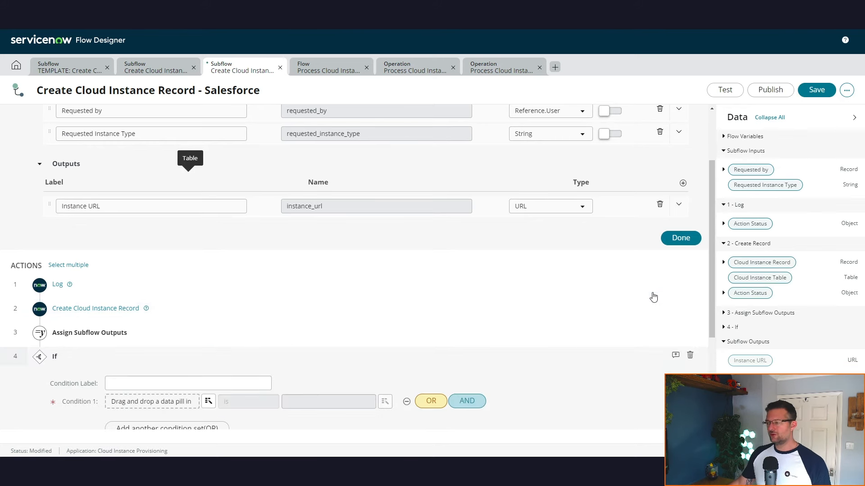
scroll(717, 311, "down", 1)
scroll(717, 311, "down", 1)
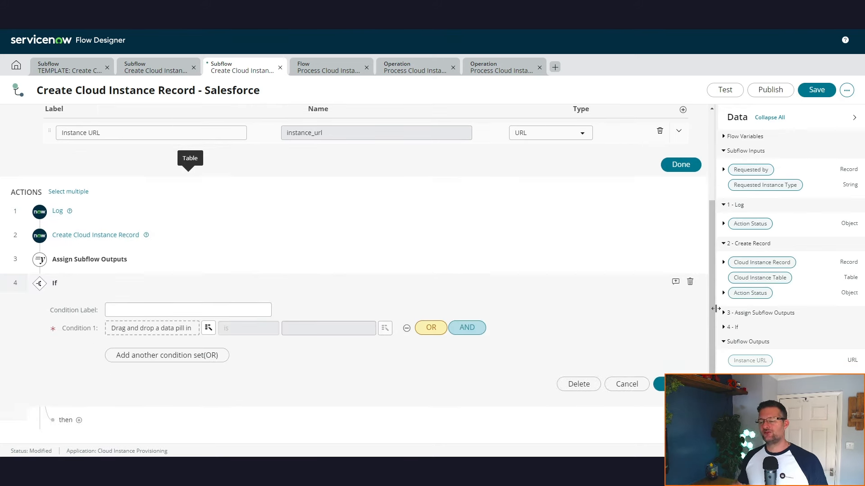